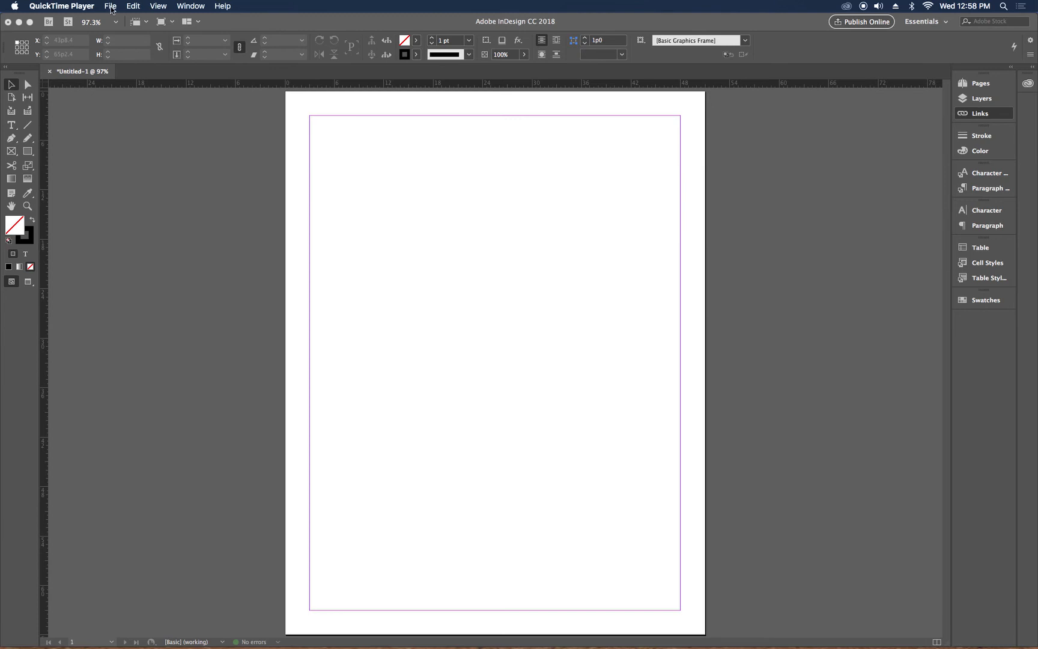
Place Portrait.psd from the Desktop onto page 1 as an image about 37p7 wide and high
{"action": "left_click", "coordinate": [141, 129]}
{"action": "left_click", "coordinate": [91, 6]}
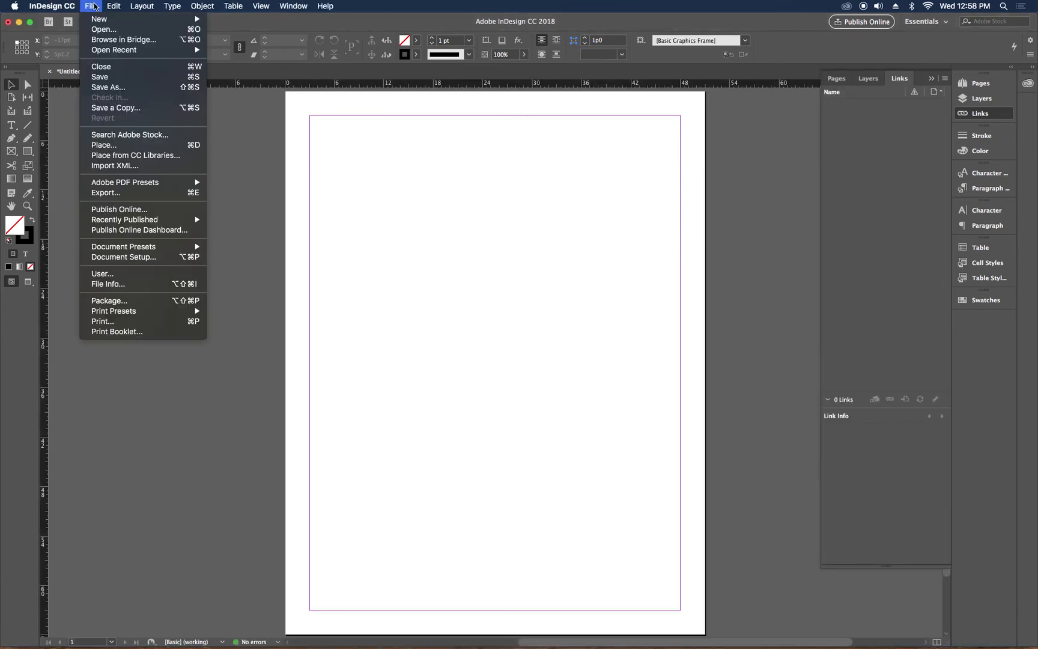
{"action": "left_click", "coordinate": [110, 146]}
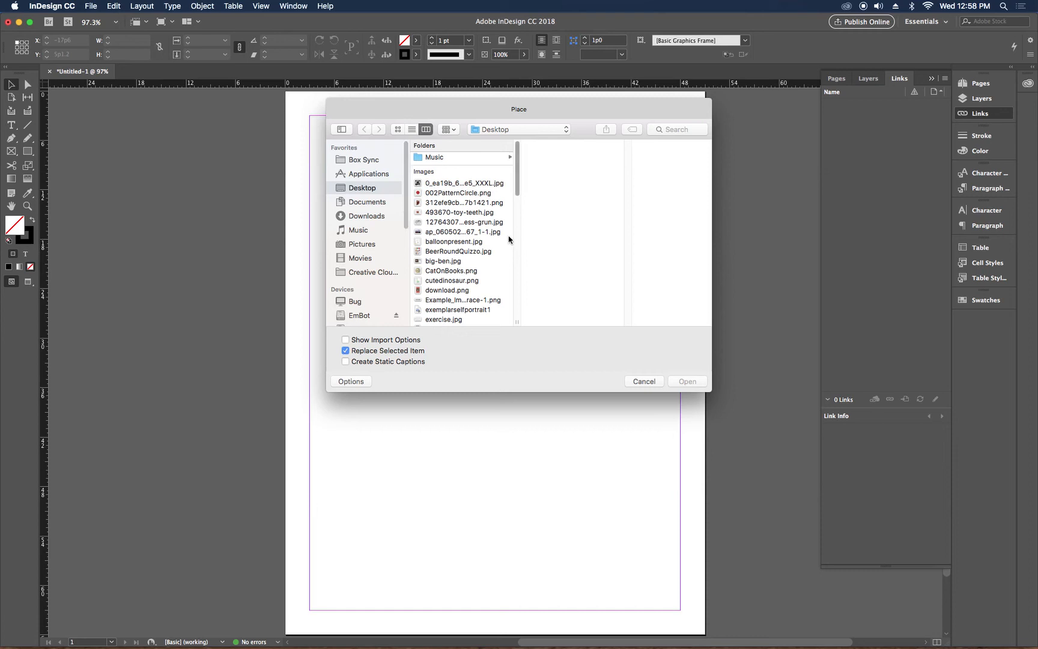
{"action": "scroll", "coordinate": [494, 240], "scroll_direction": "down", "scroll_amount": 5}
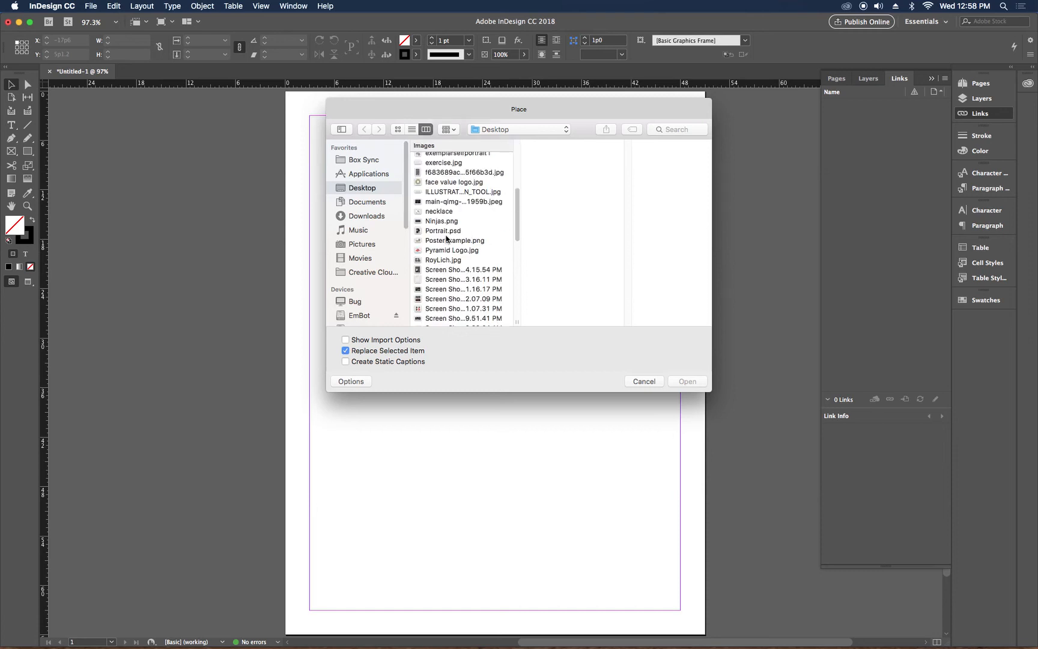
{"action": "left_click", "coordinate": [445, 232]}
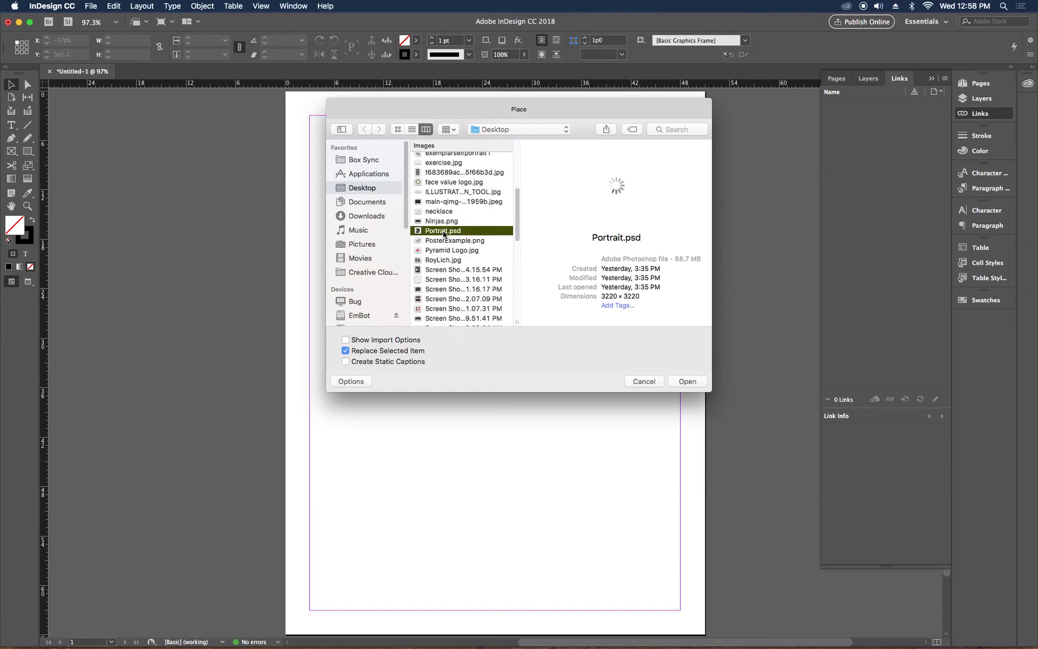
{"action": "left_click", "coordinate": [688, 382]}
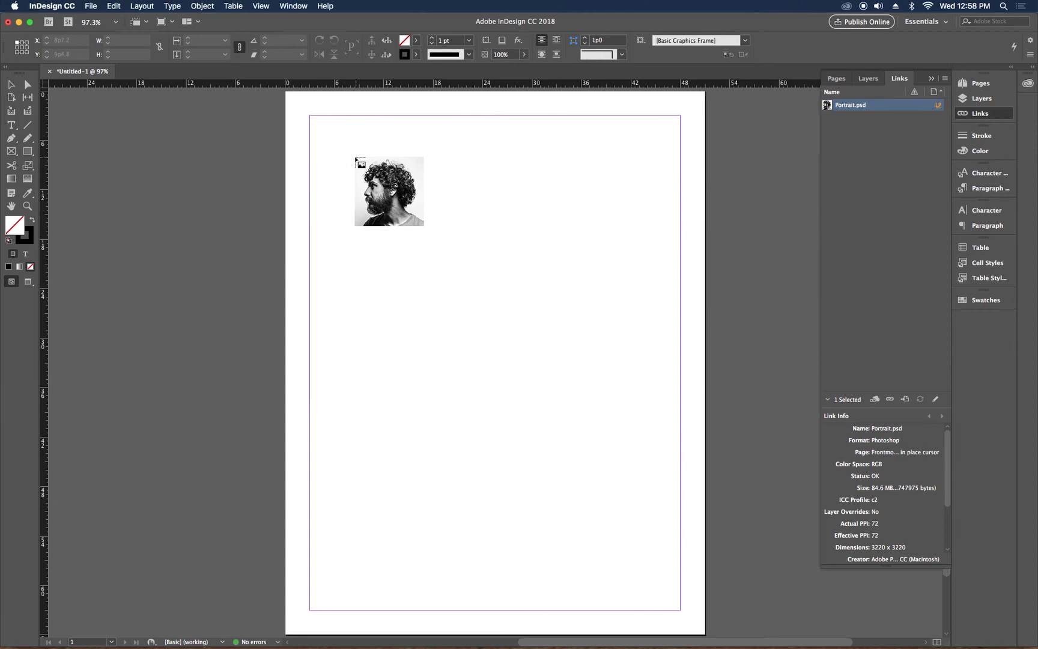
{"action": "left_click_drag", "start_coordinate": [619, 377], "coordinate": [654, 416]}
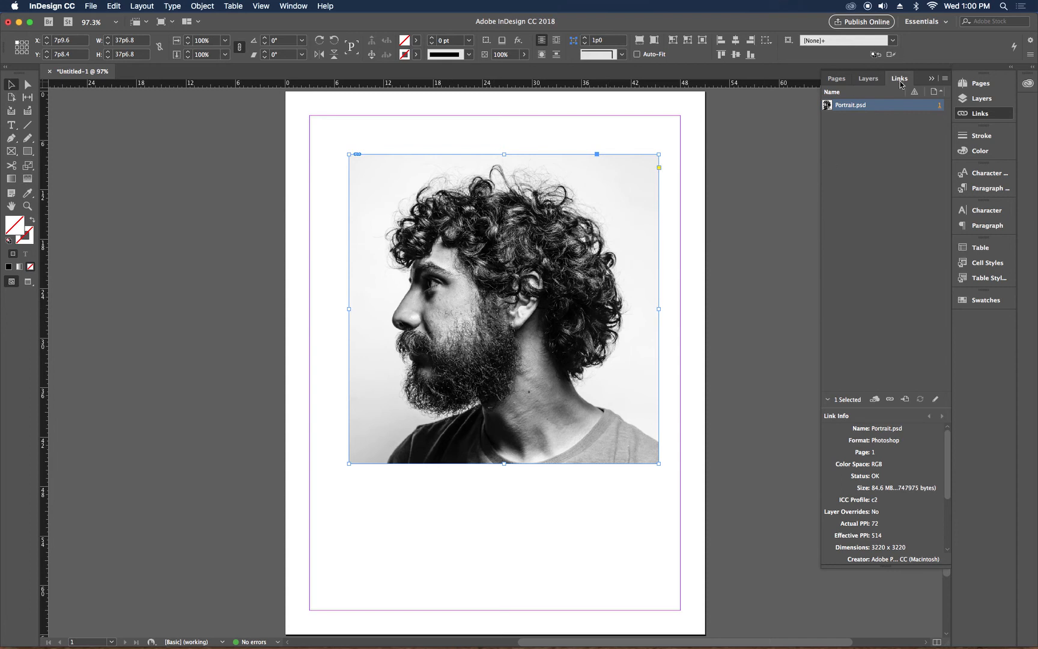
Examine the link information of Portrait.psd, enlarging the details area to read it before collapsing it
{"action": "left_click", "coordinate": [289, 7]}
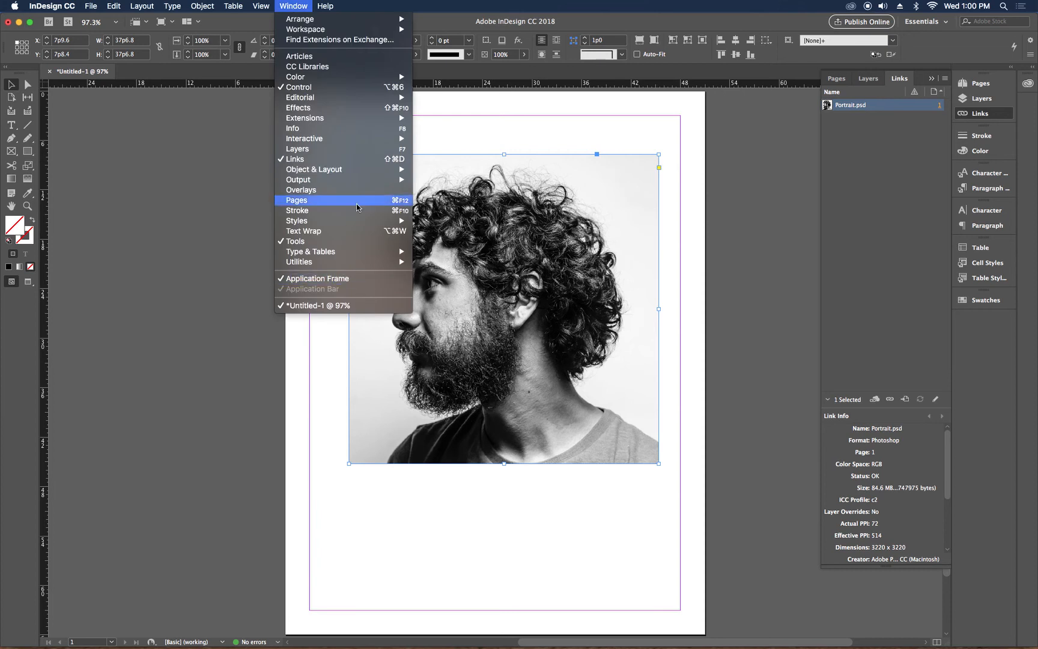
{"action": "left_click", "coordinate": [917, 161]}
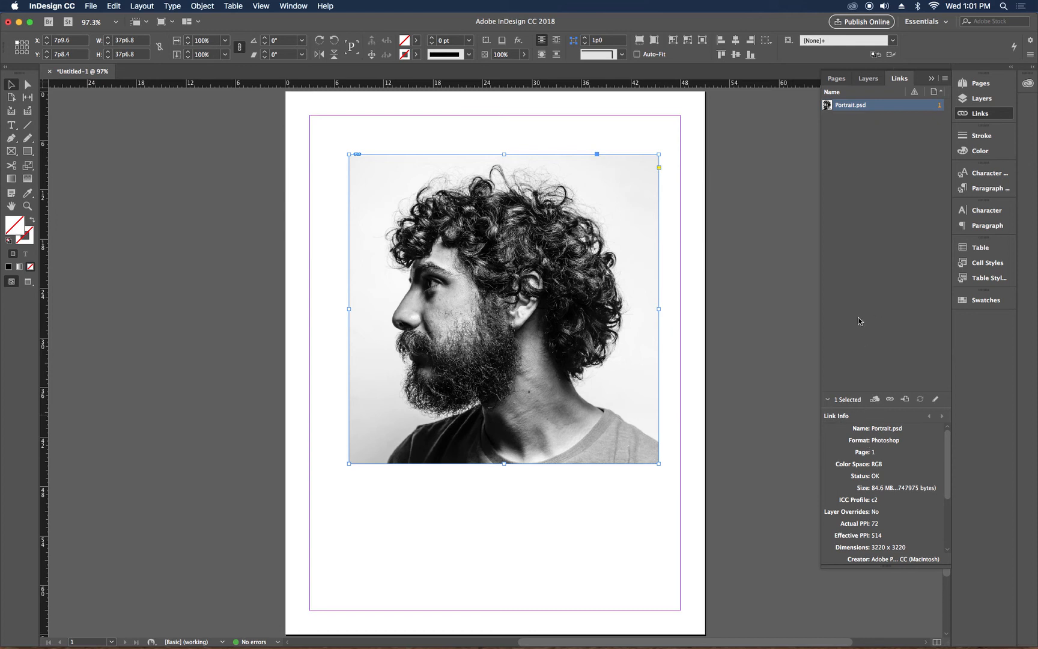
{"action": "left_click", "coordinate": [867, 126]}
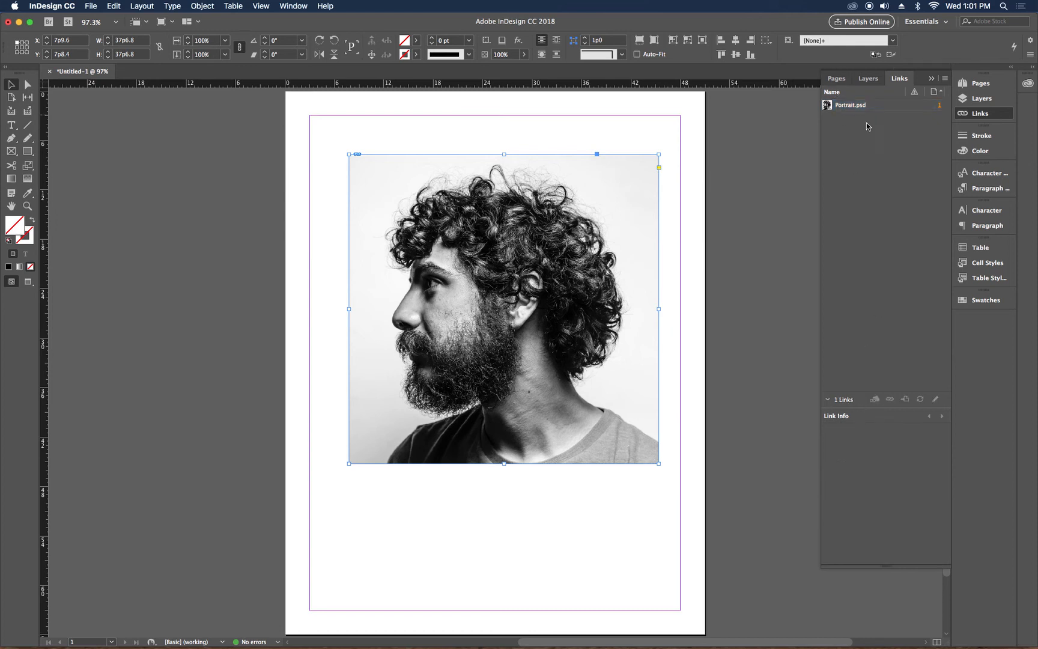
{"action": "left_click", "coordinate": [856, 105]}
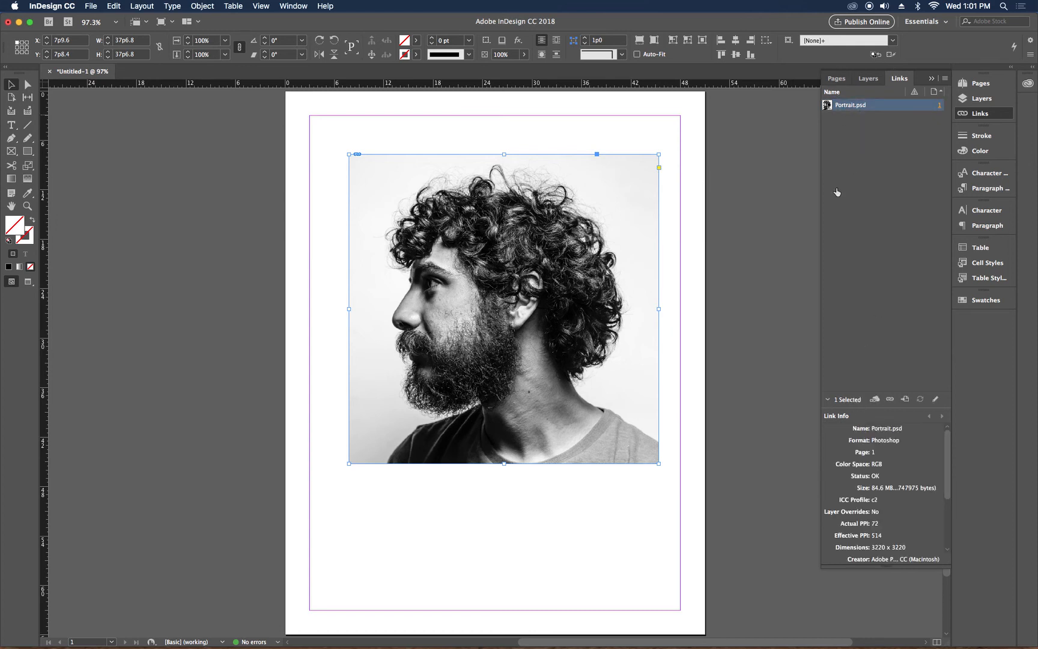
{"action": "left_click", "coordinate": [828, 401]}
{"action": "left_click", "coordinate": [828, 401]}
{"action": "left_click_drag", "start_coordinate": [890, 567], "coordinate": [888, 617]}
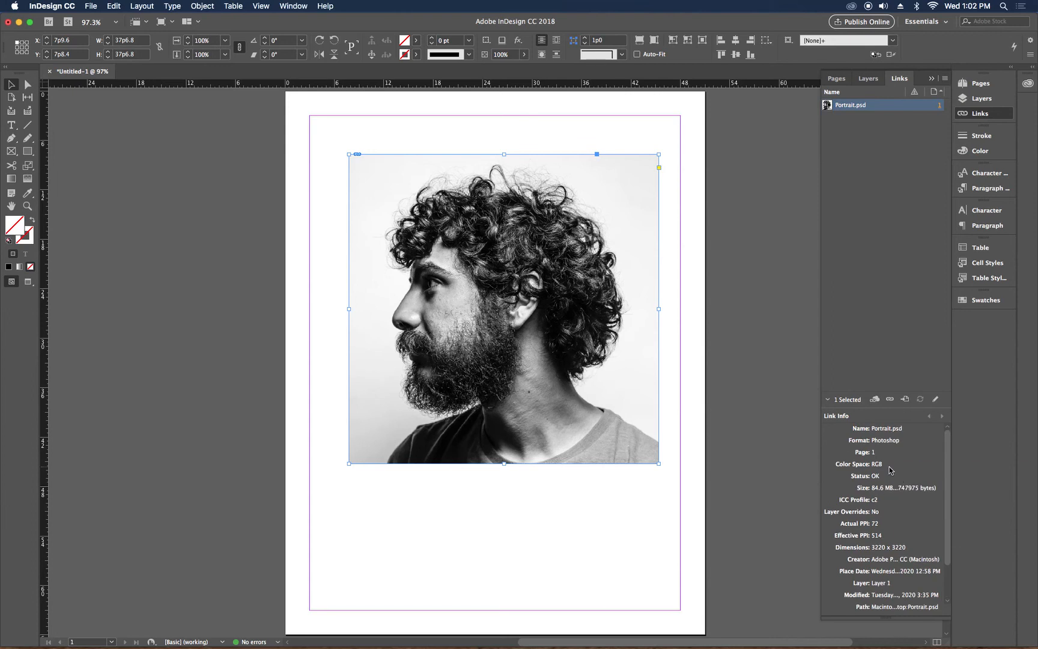
{"action": "left_click", "coordinate": [827, 399]}
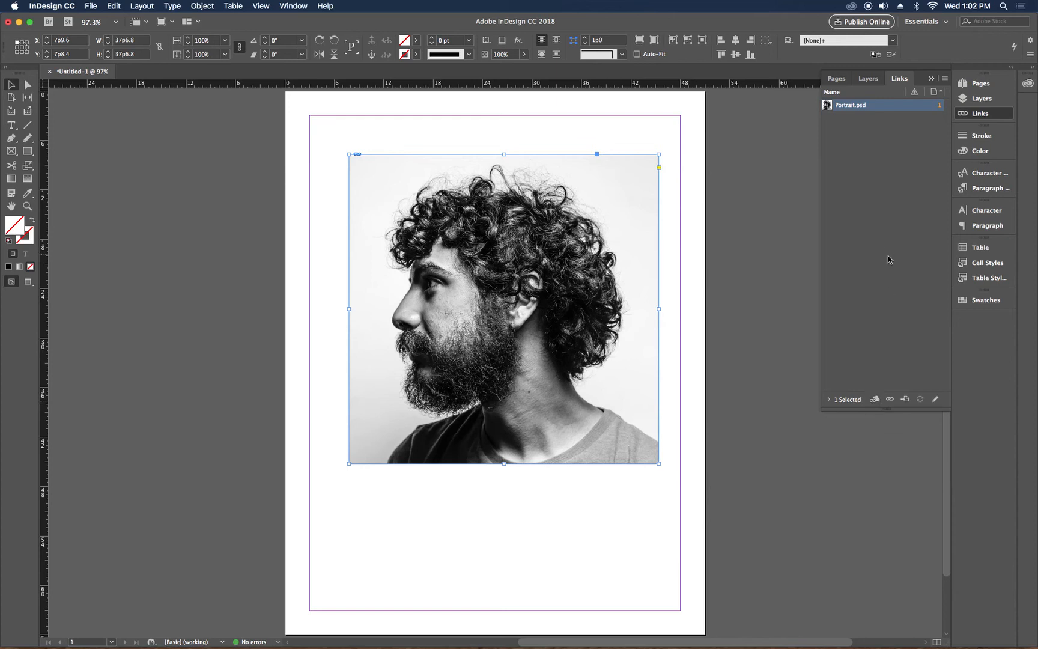
Relink the portrait image to DodoPainting2 in the Personal Art folder
{"action": "left_click", "coordinate": [874, 400]}
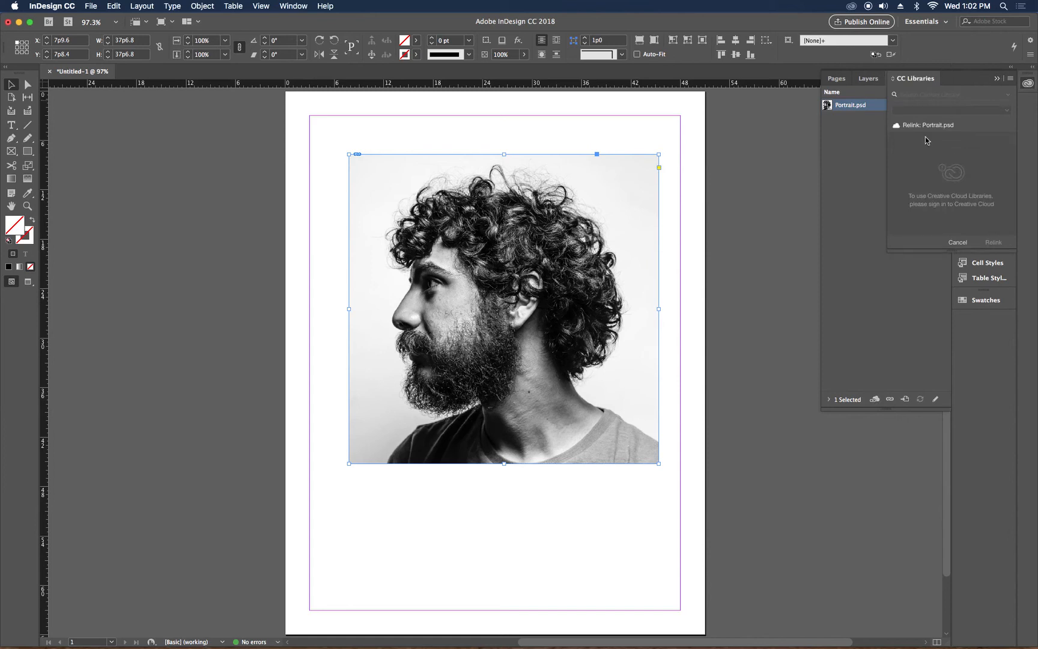
{"action": "left_click", "coordinate": [997, 79]}
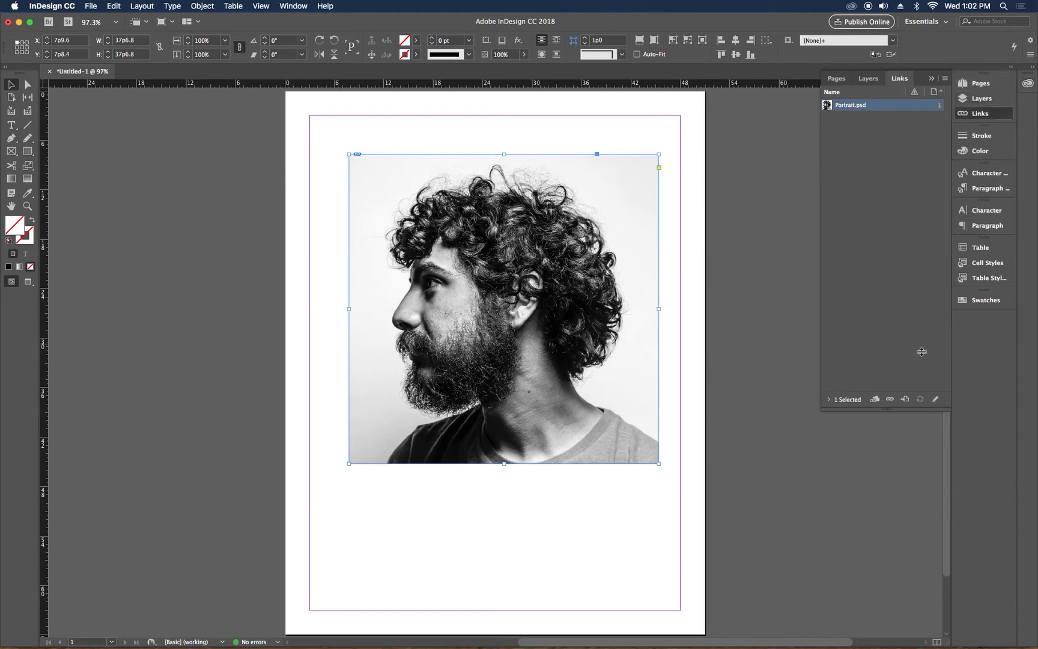
{"action": "left_click", "coordinate": [890, 400]}
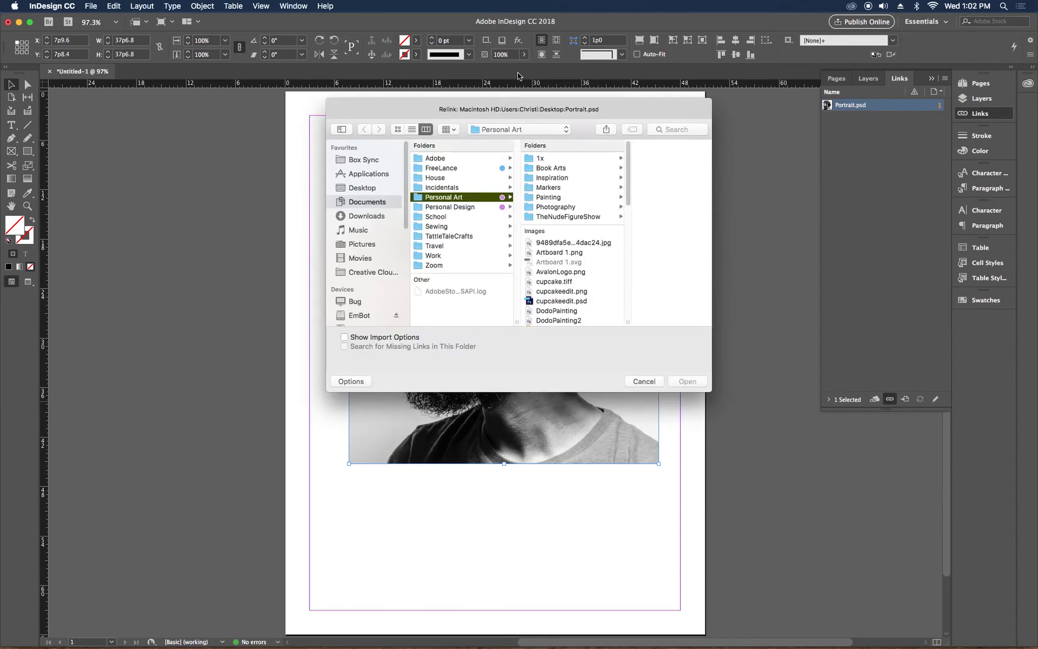
{"action": "left_click_drag", "start_coordinate": [511, 103], "coordinate": [729, 116]}
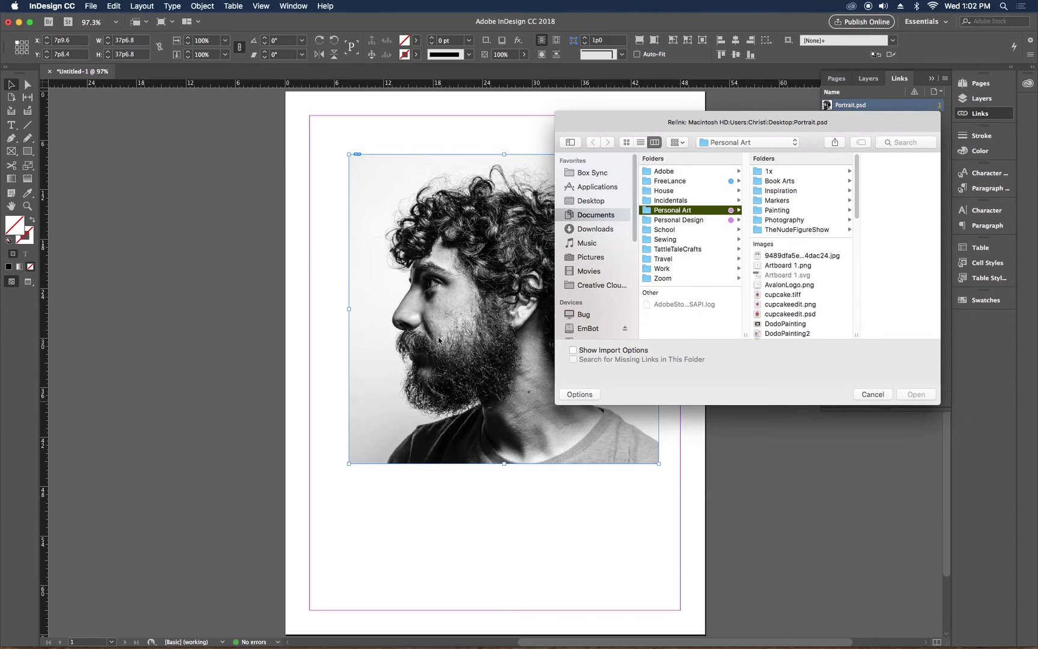
{"action": "left_click", "coordinate": [787, 333]}
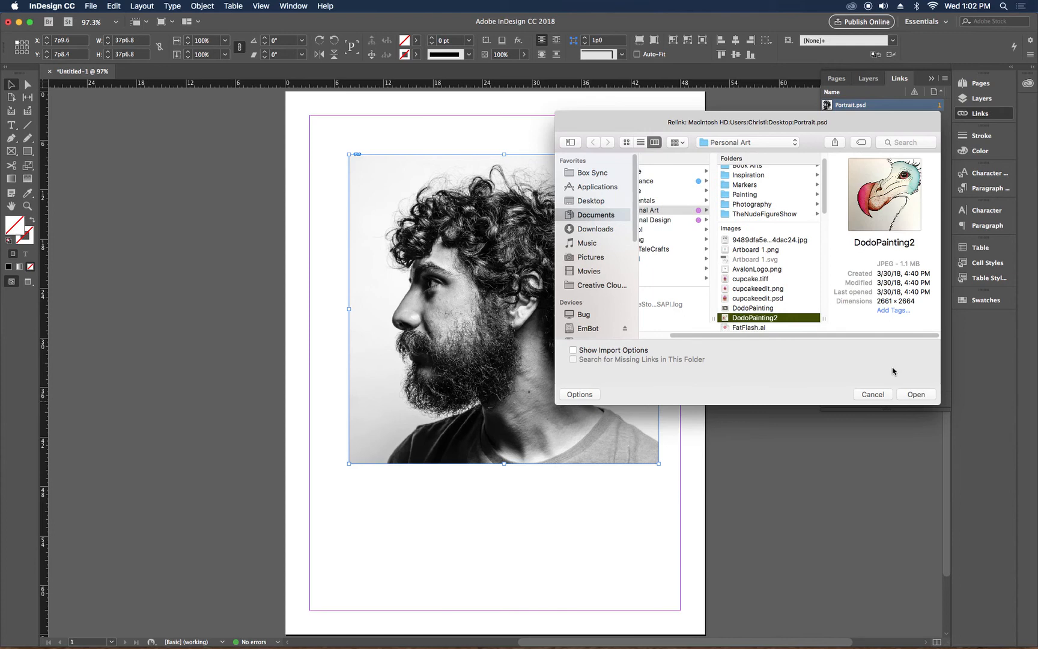
{"action": "left_click", "coordinate": [916, 394]}
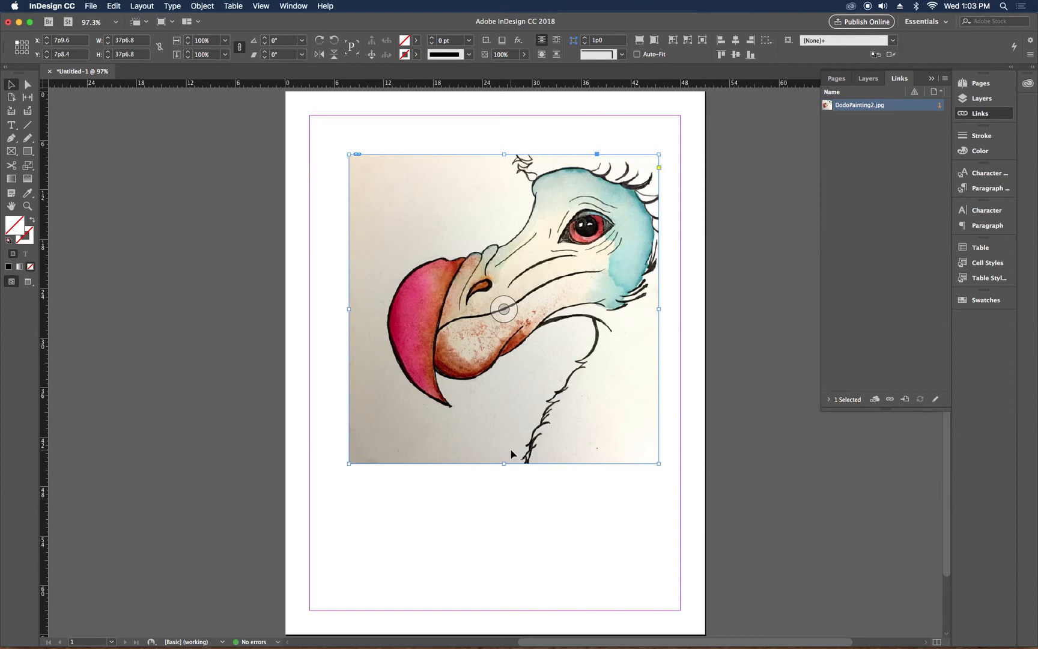
Relink the DodoPainting2 image back to Portrait.psd on the Desktop
{"action": "left_click", "coordinate": [889, 399]}
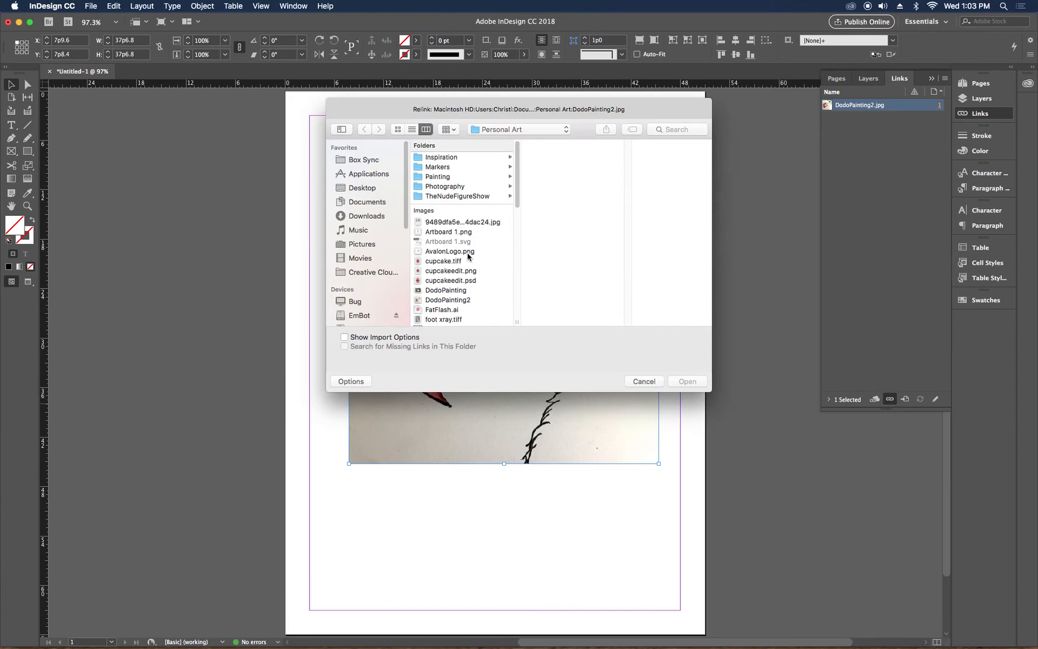
{"action": "left_click", "coordinate": [376, 204]}
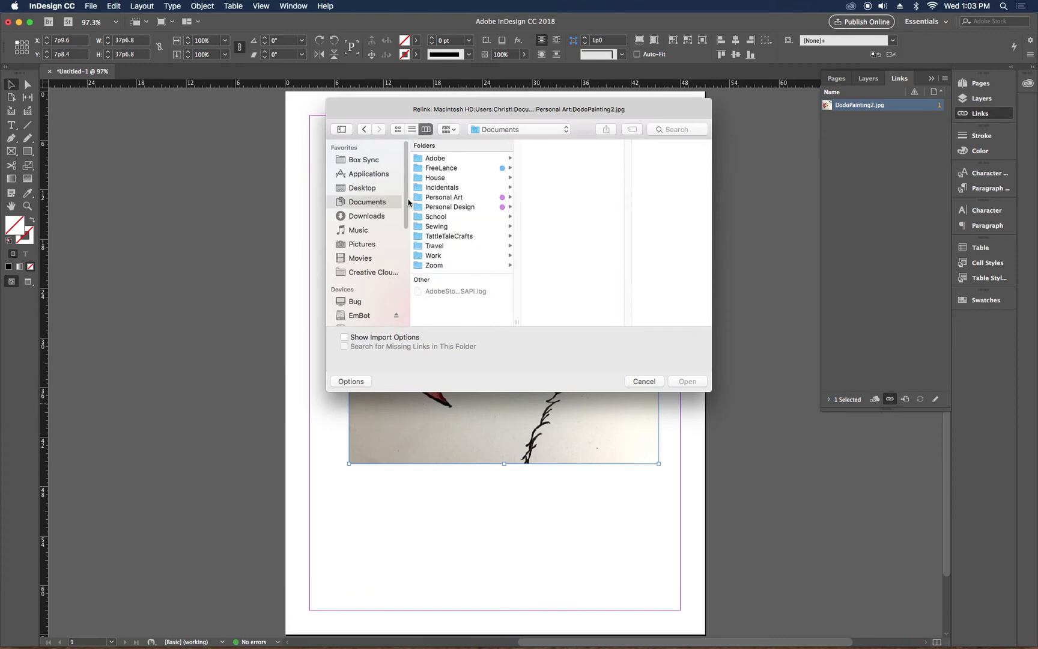
{"action": "left_click", "coordinate": [368, 188]}
{"action": "scroll", "coordinate": [468, 303], "scroll_direction": "down", "scroll_amount": 5}
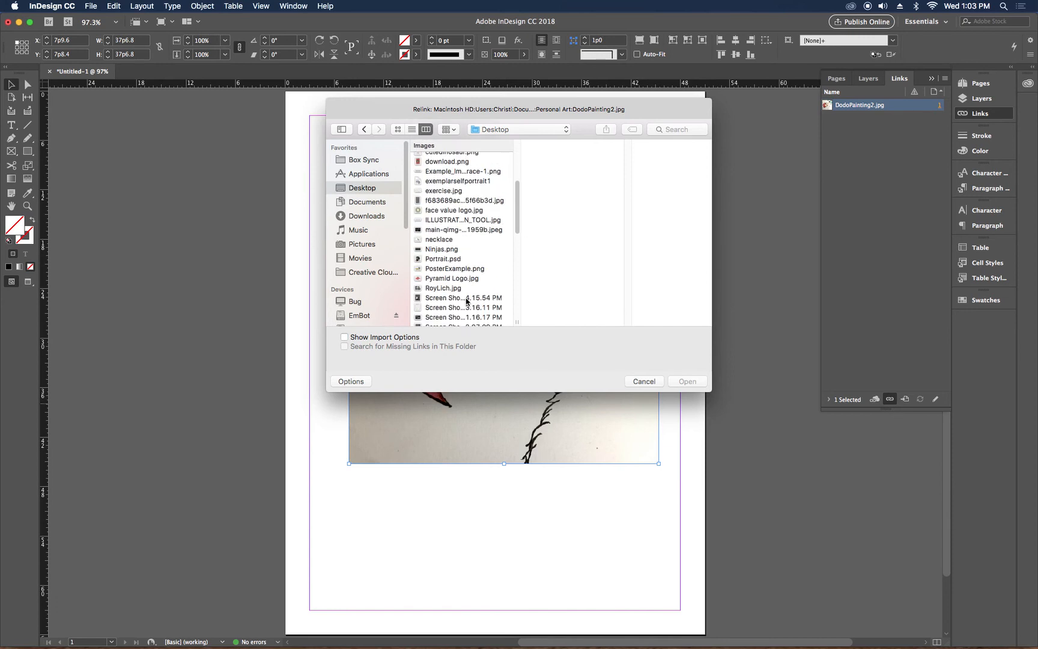
{"action": "left_click", "coordinate": [441, 259]}
{"action": "left_click", "coordinate": [687, 380]}
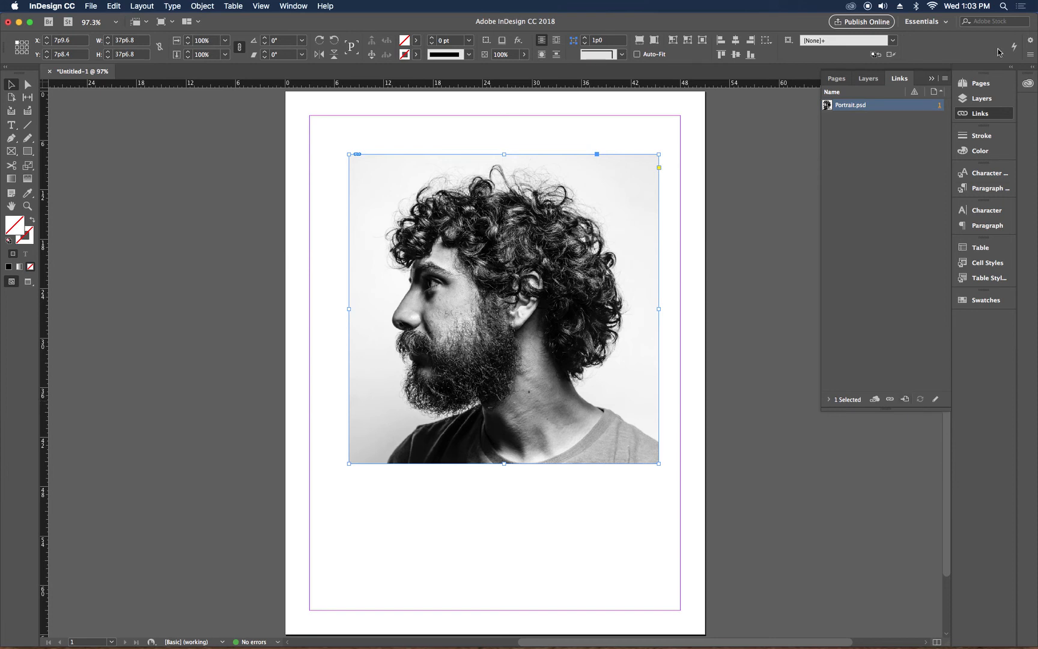
Add four blank pages after page 1
{"action": "left_click", "coordinate": [980, 83]}
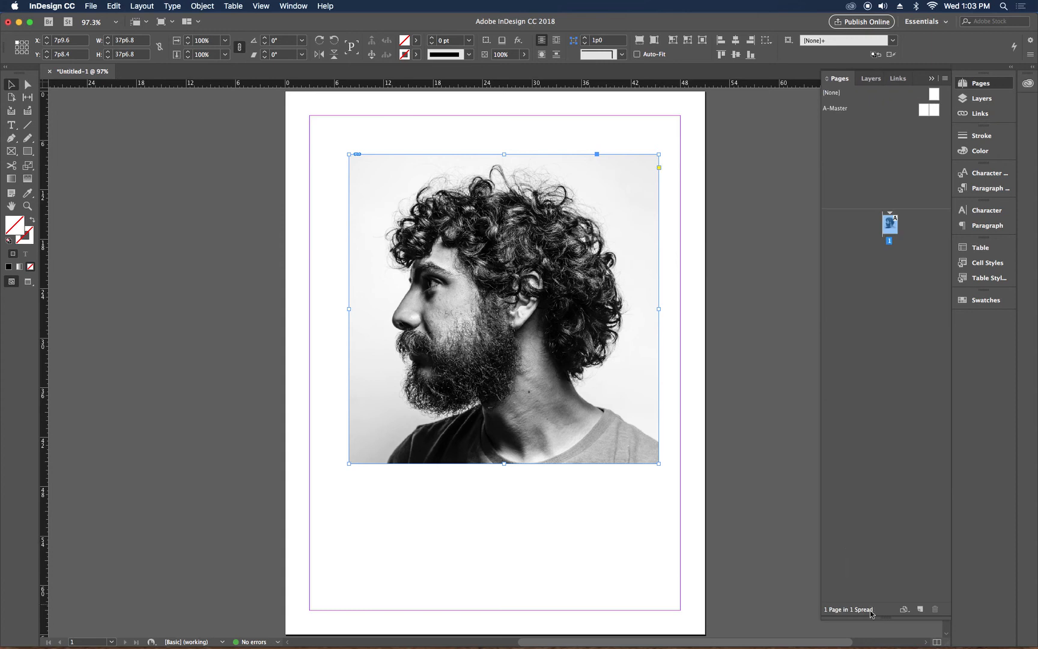
{"action": "left_click", "coordinate": [919, 609]}
{"action": "left_click", "coordinate": [920, 609]}
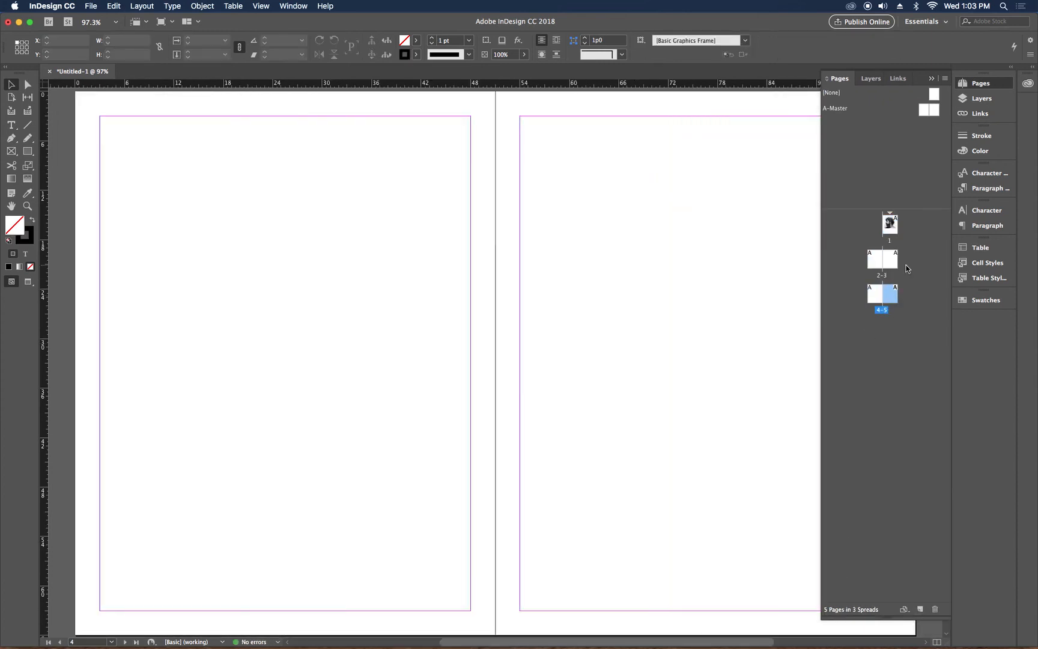
Go to the placed image on page 1 from the Portrait.psd link
{"action": "left_click", "coordinate": [967, 114]}
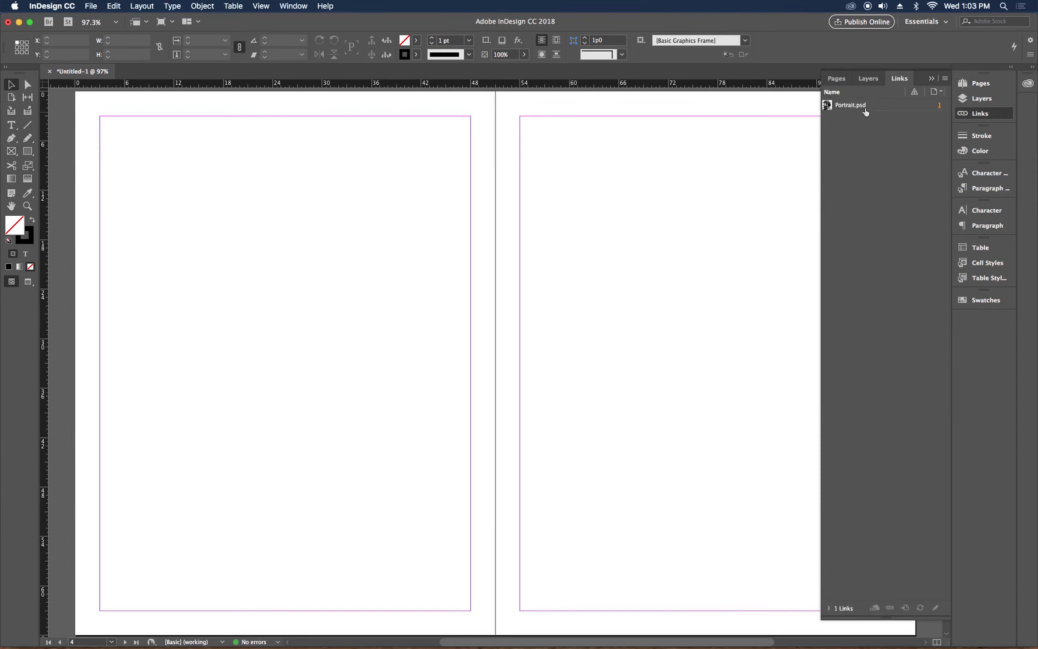
{"action": "left_click", "coordinate": [853, 107]}
{"action": "left_click", "coordinate": [875, 608]}
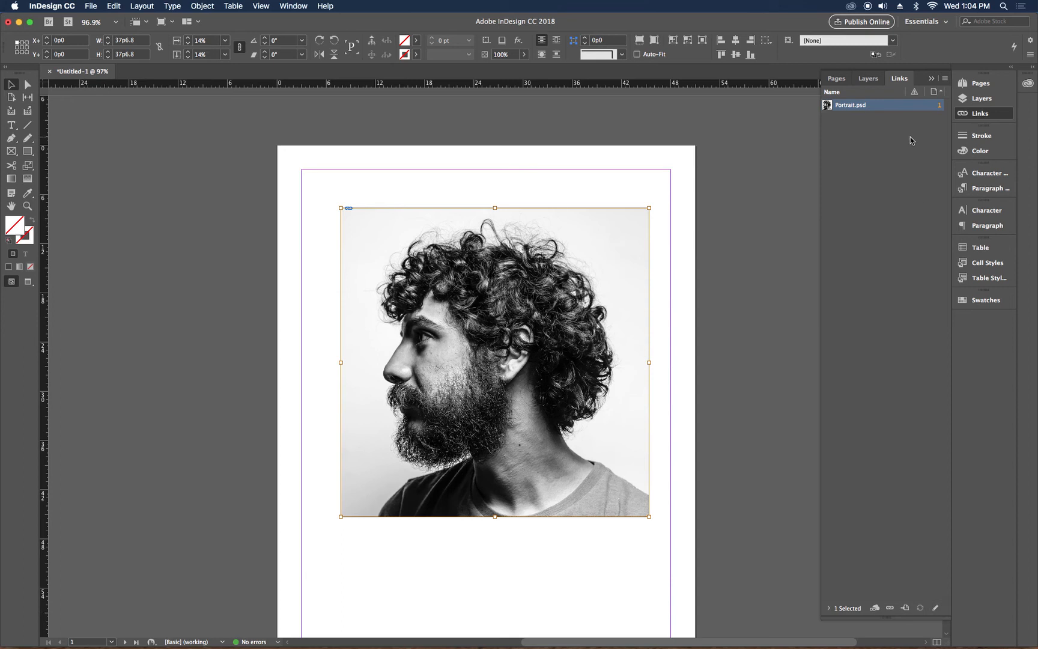
Review the link's editing options and open the original Portrait.psd in Photoshop
{"action": "left_click", "coordinate": [946, 80]}
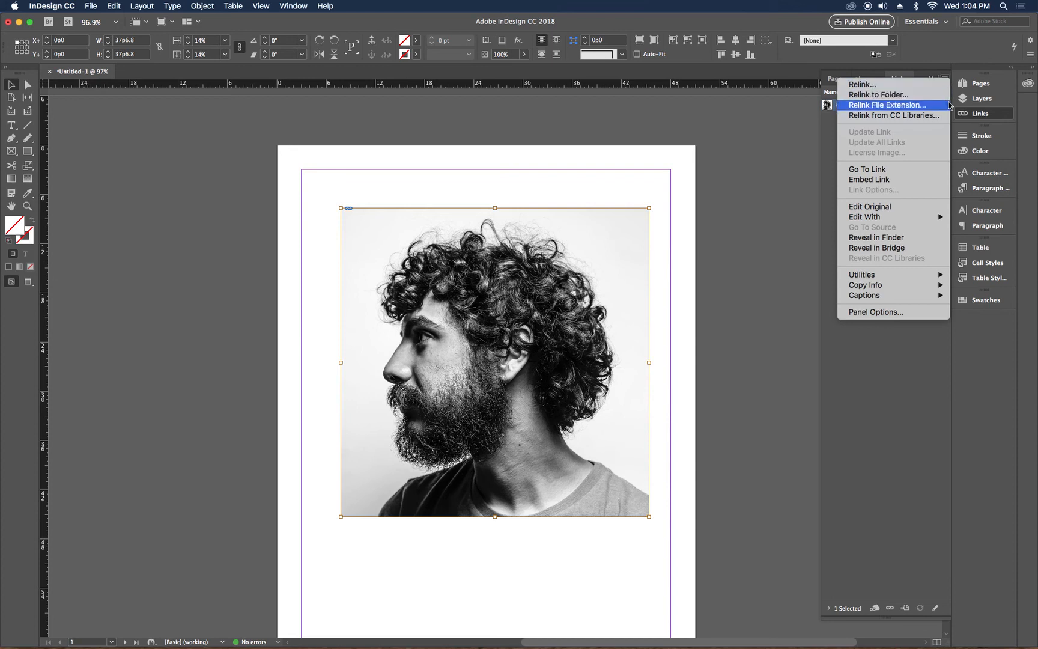
{"action": "mouse_move", "coordinate": [875, 222]}
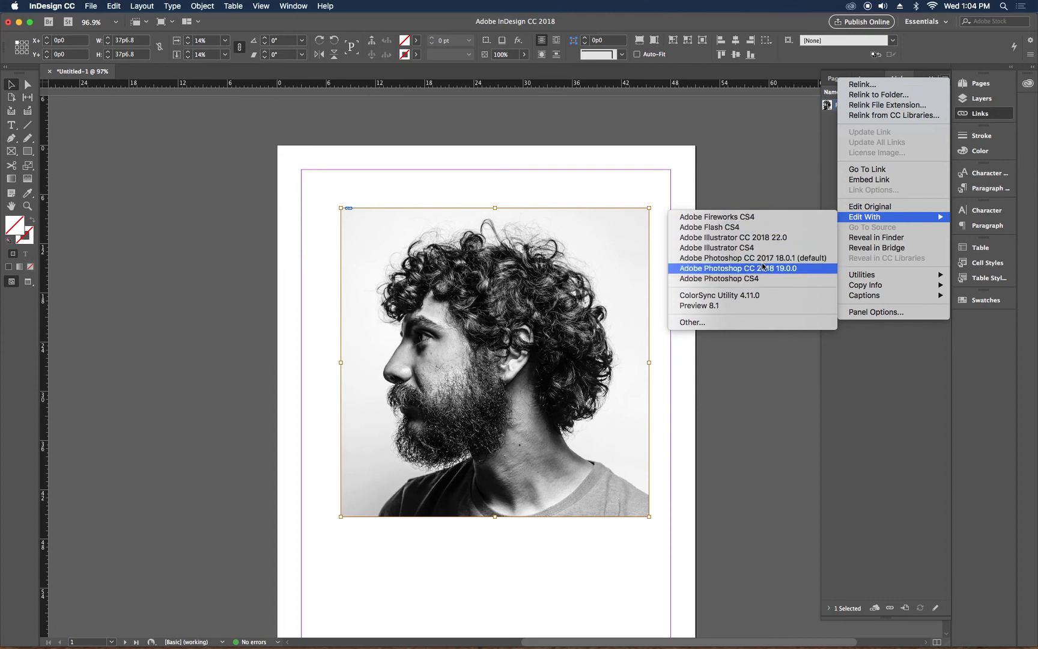
{"action": "left_click", "coordinate": [912, 401]}
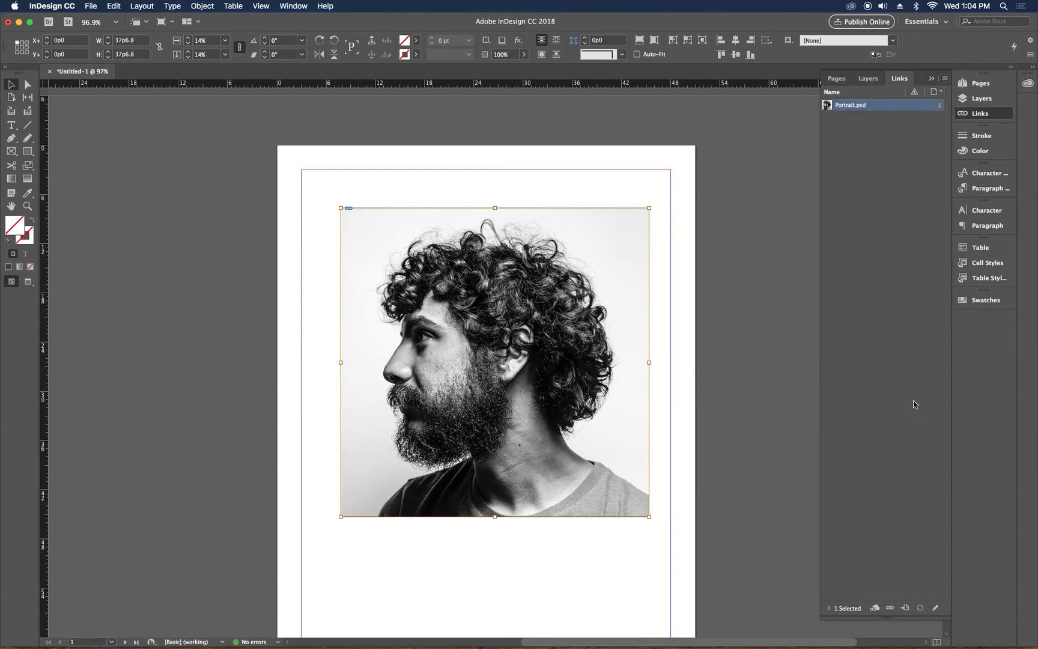
{"action": "left_click", "coordinate": [935, 608]}
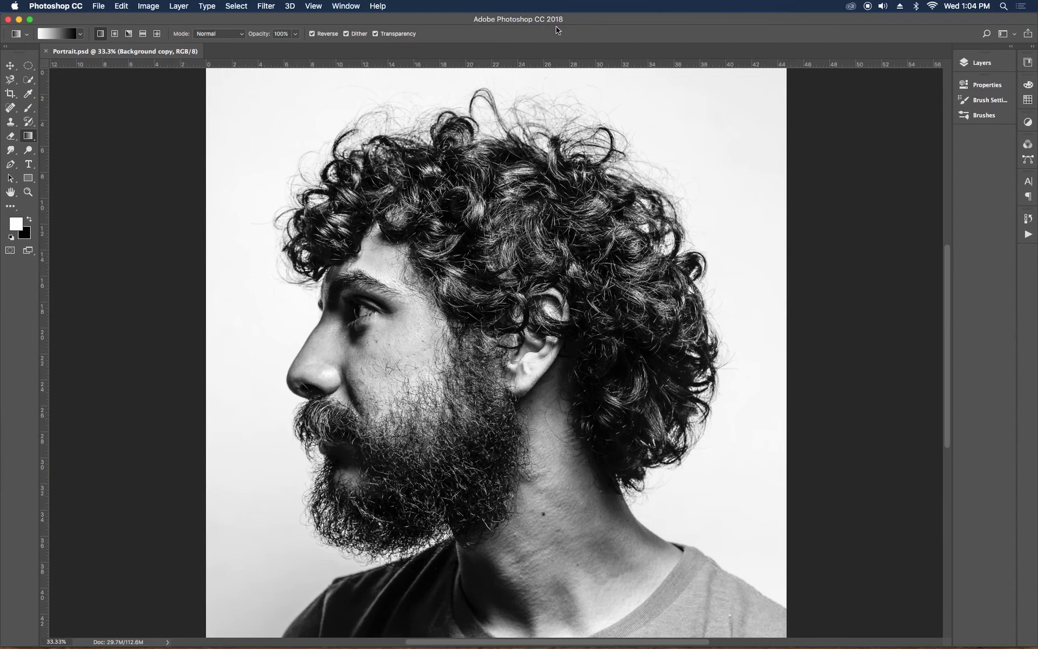
{"action": "key", "text": "super+Tab"}
{"action": "key", "text": "super+Tab"}
{"action": "key", "text": "super+Tab"}
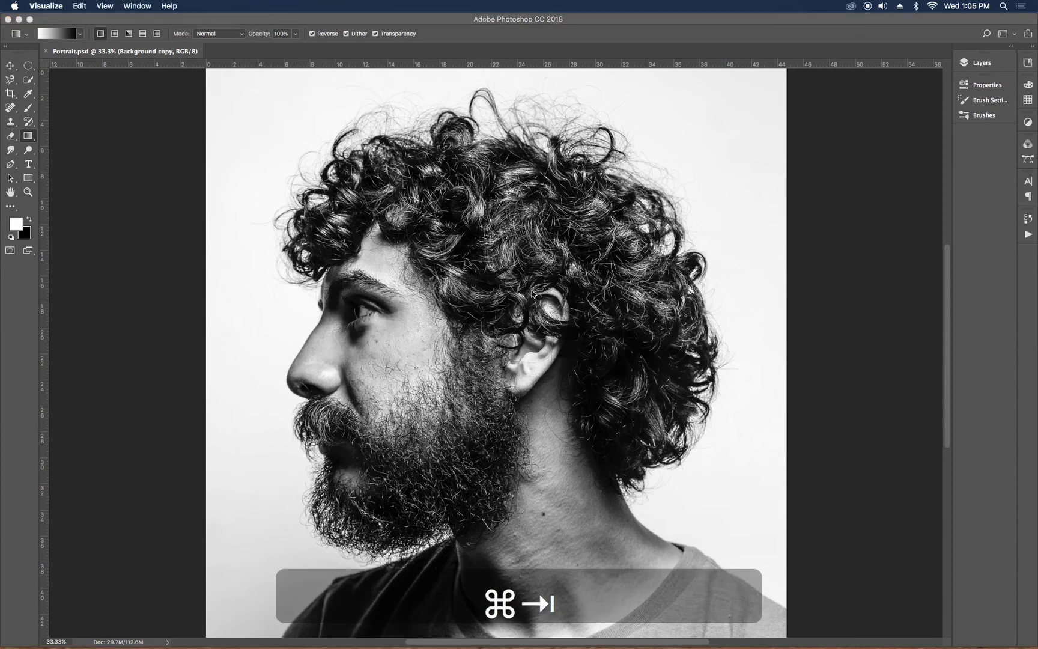
Briefly show Layer 2 of the portrait, make Layer 1 visible, and hide Layer 2 again
{"action": "left_click", "coordinate": [984, 63]}
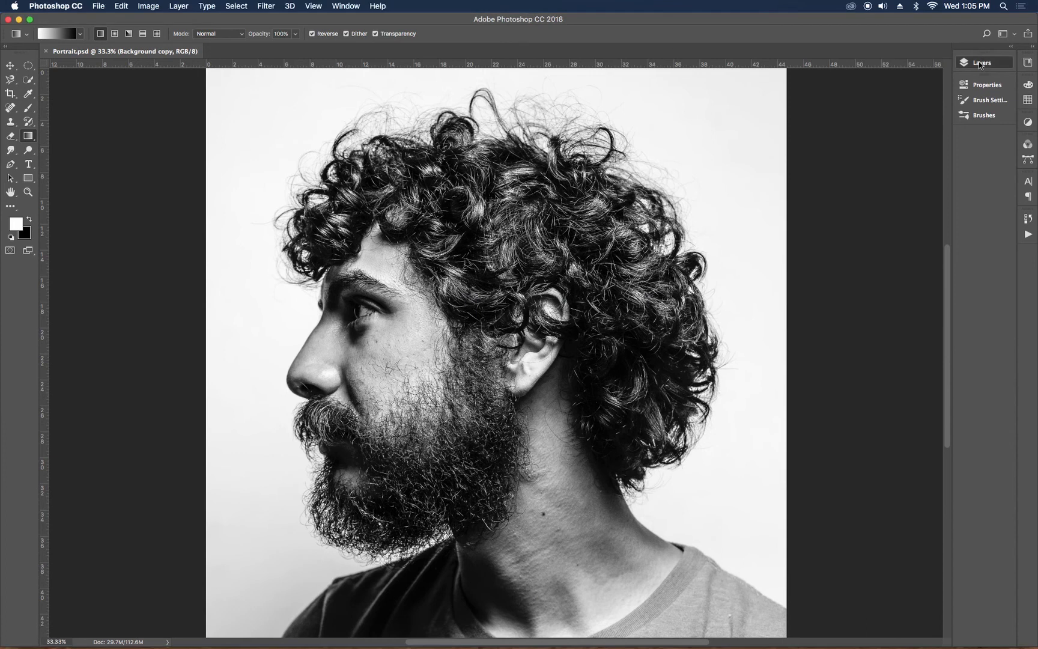
{"action": "left_click", "coordinate": [979, 61]}
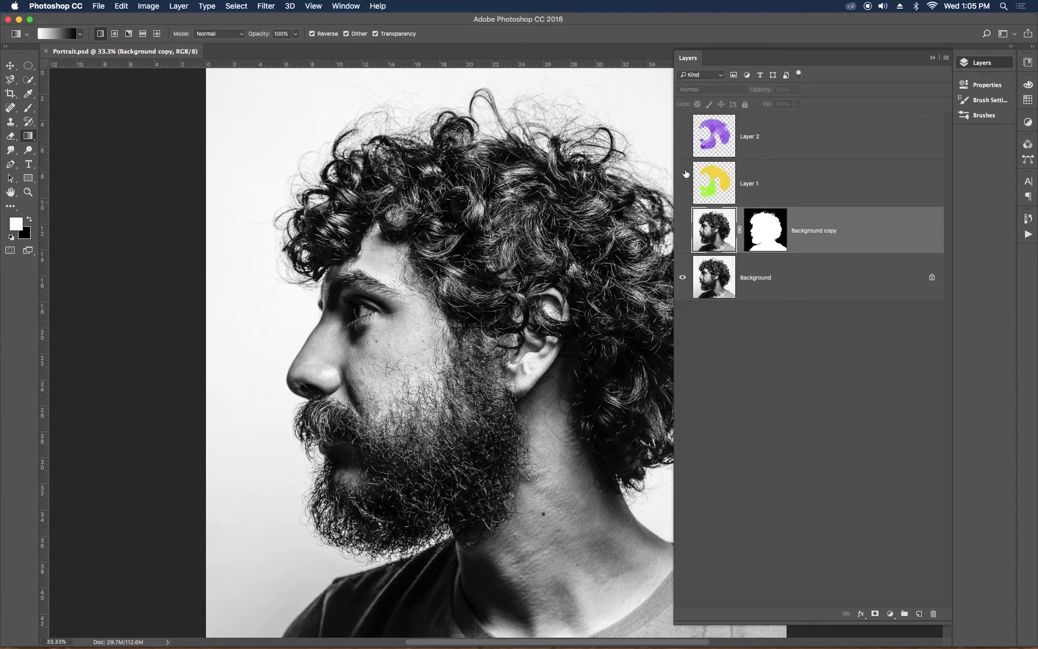
{"action": "left_click", "coordinate": [682, 137]}
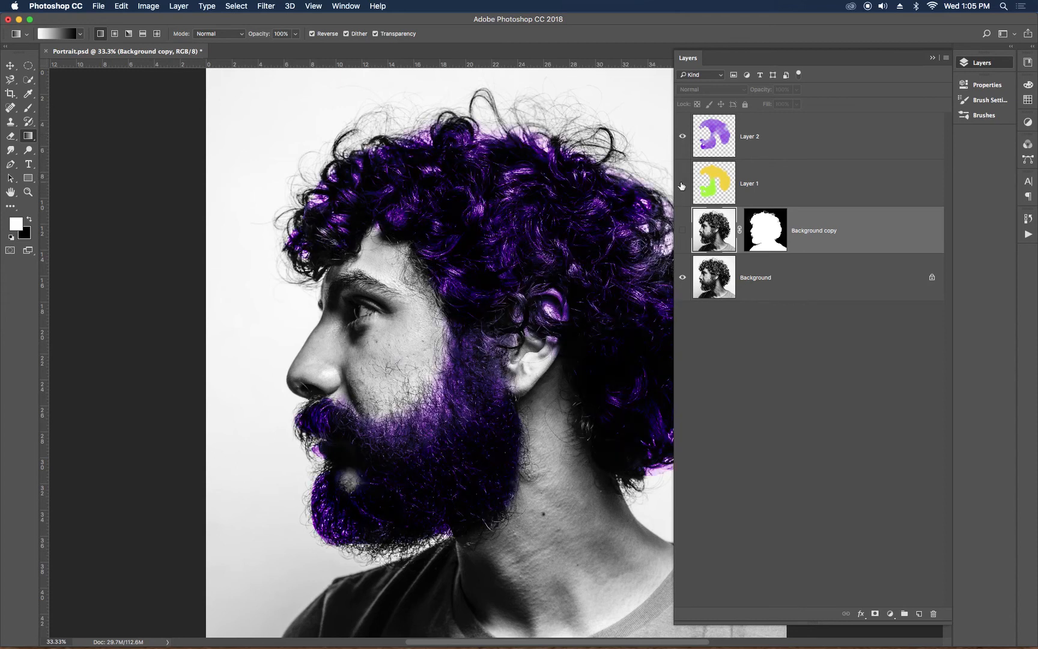
{"action": "left_click", "coordinate": [684, 184]}
{"action": "left_click", "coordinate": [682, 140]}
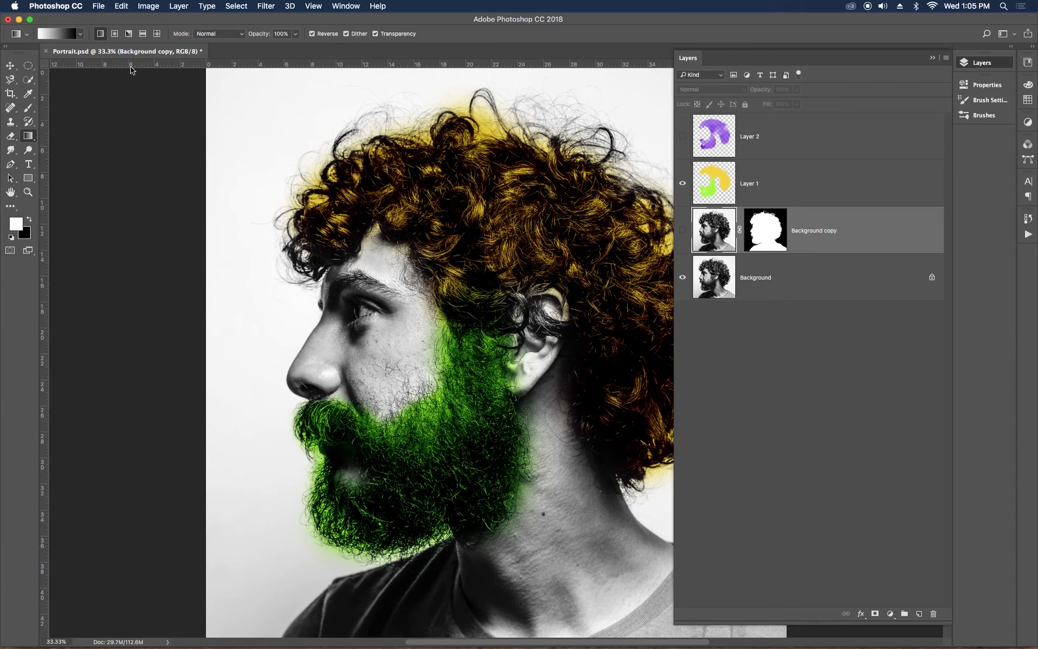
Save Portrait.psd with Layer 1 showing and switch back to InDesign
{"action": "left_click", "coordinate": [100, 8]}
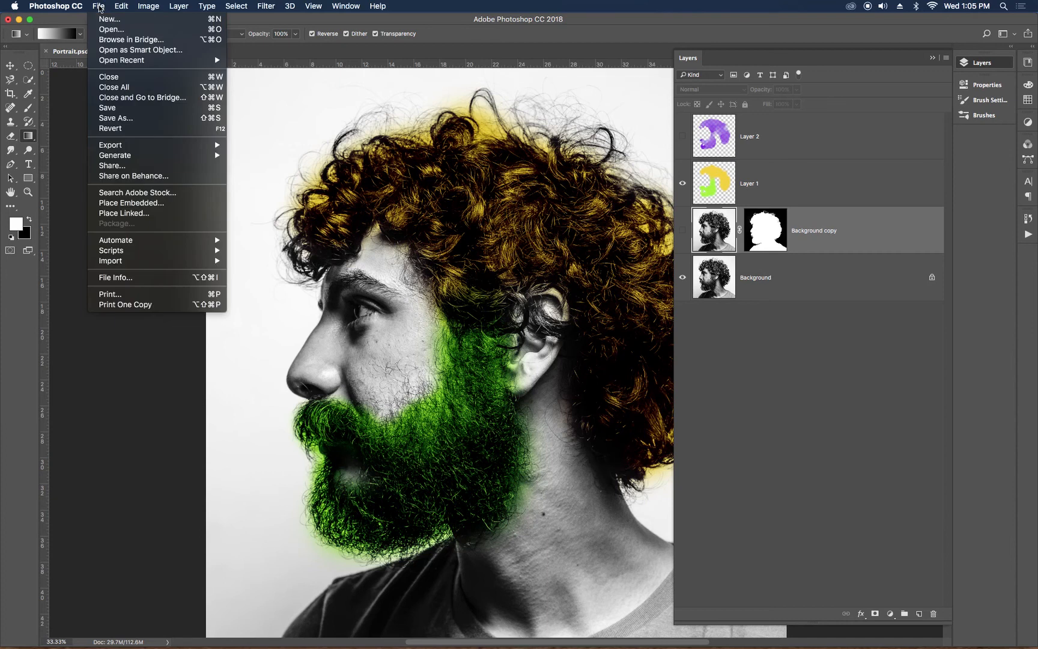
{"action": "left_click", "coordinate": [122, 111]}
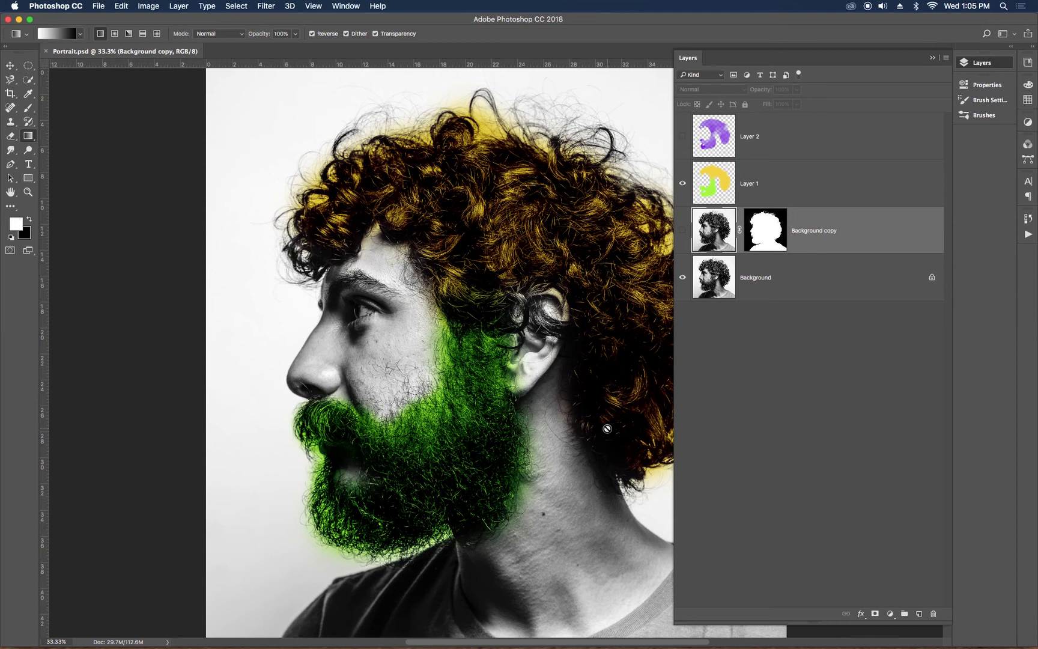
{"action": "key", "text": "super+Tab"}
{"action": "key", "text": "super+Tab"}
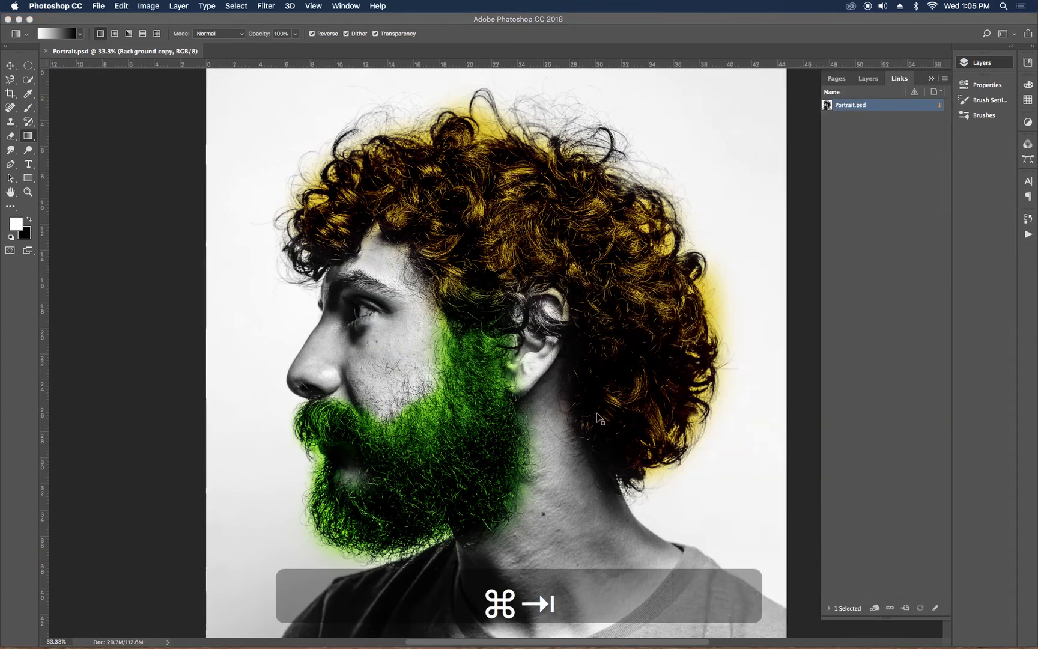
{"action": "key", "text": "super+Tab"}
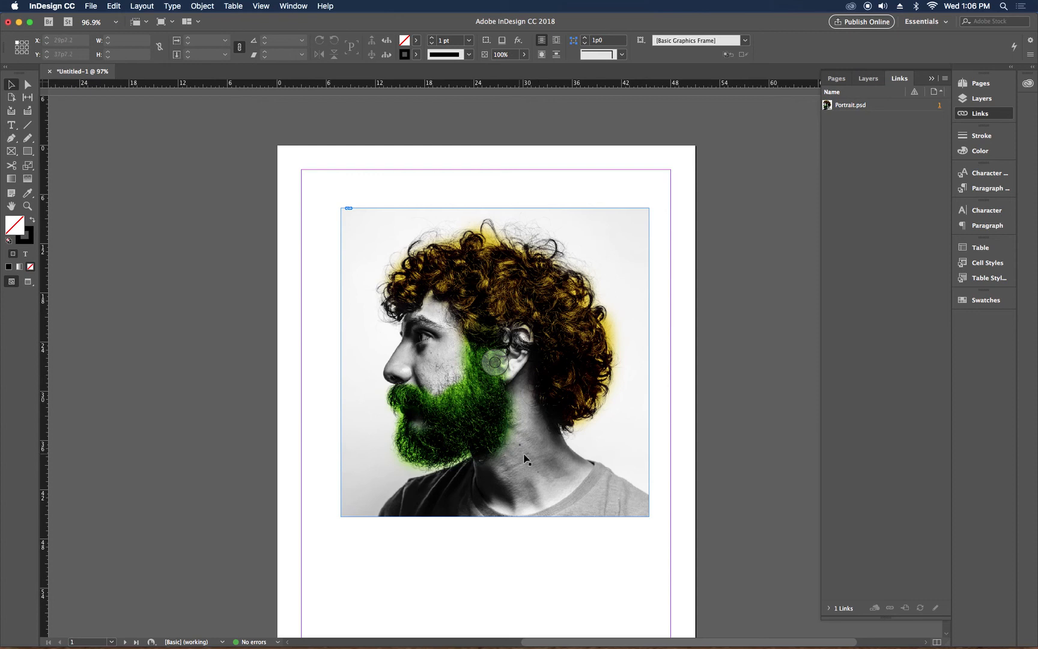
Edit the placed portrait's original in Photoshop to show Layer 2 instead of Layer 1, save it, and return to InDesign
{"action": "key", "text": "super+a"}
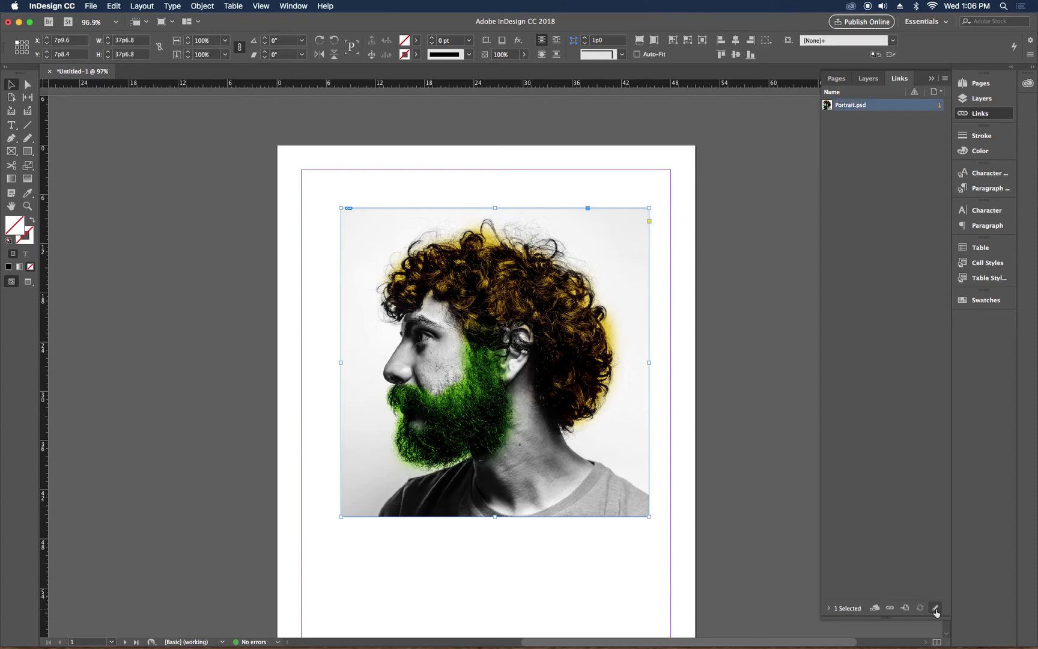
{"action": "left_click", "coordinate": [935, 609]}
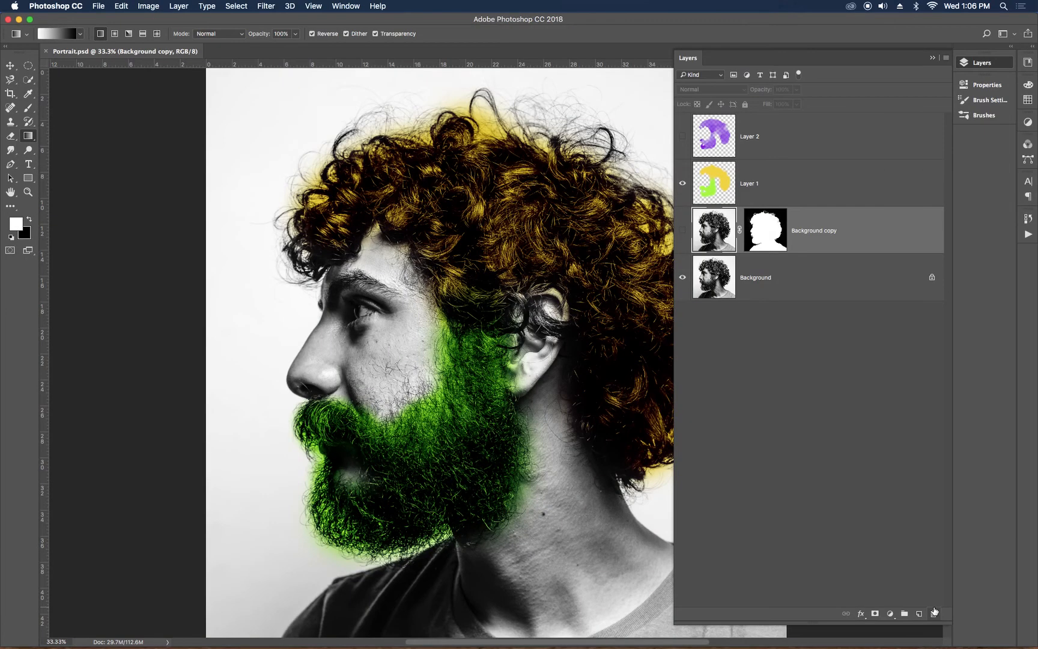
{"action": "left_click", "coordinate": [682, 183]}
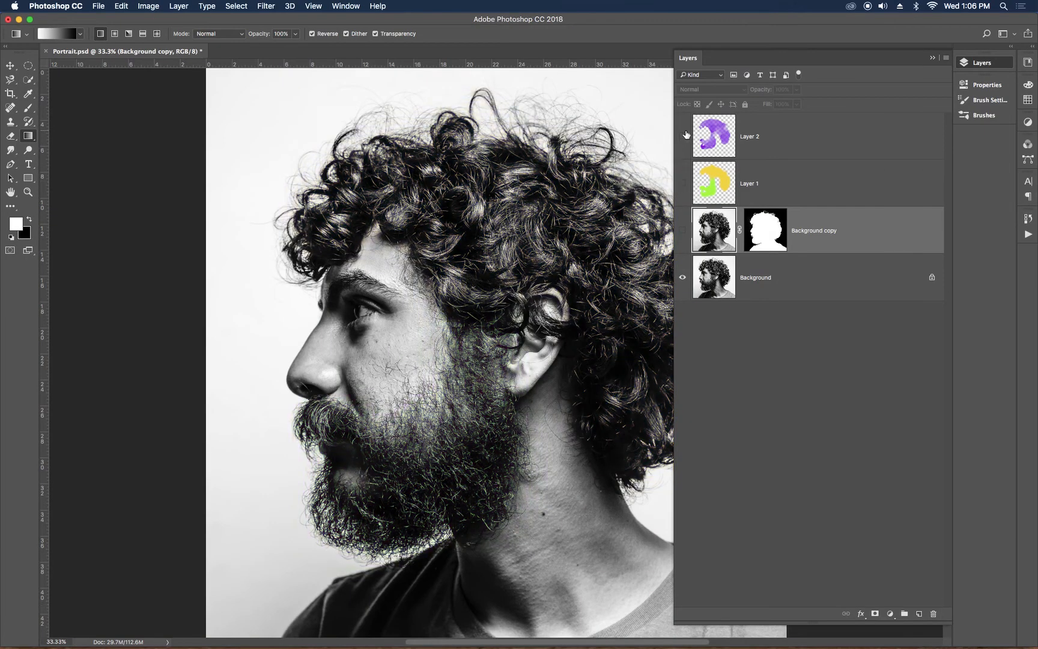
{"action": "left_click", "coordinate": [682, 136]}
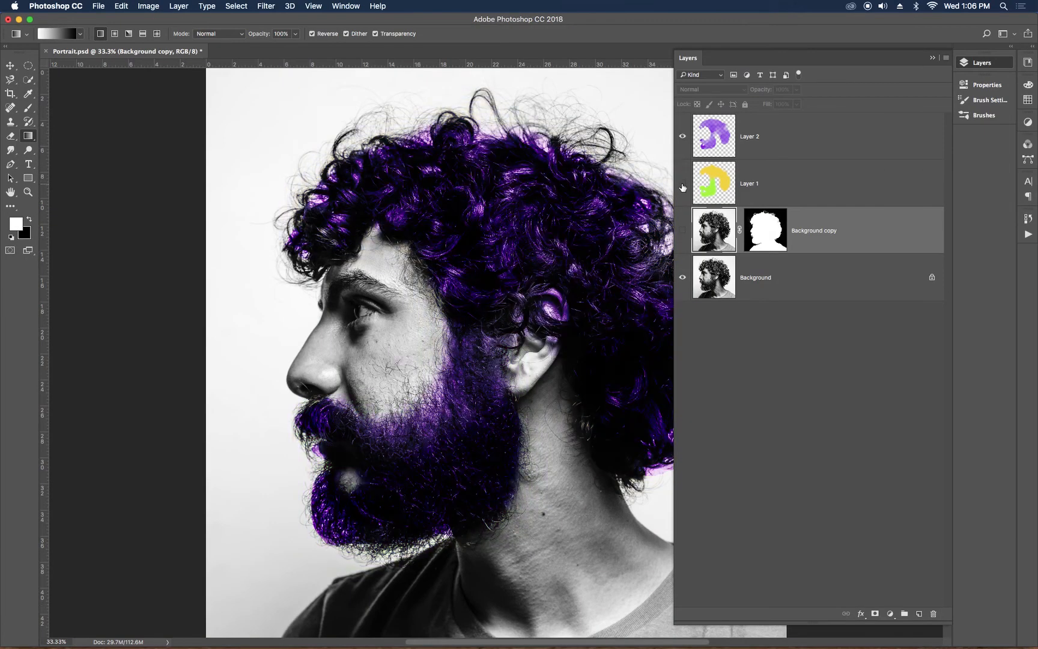
{"action": "key", "text": "super+s"}
{"action": "key", "text": "super+Tab"}
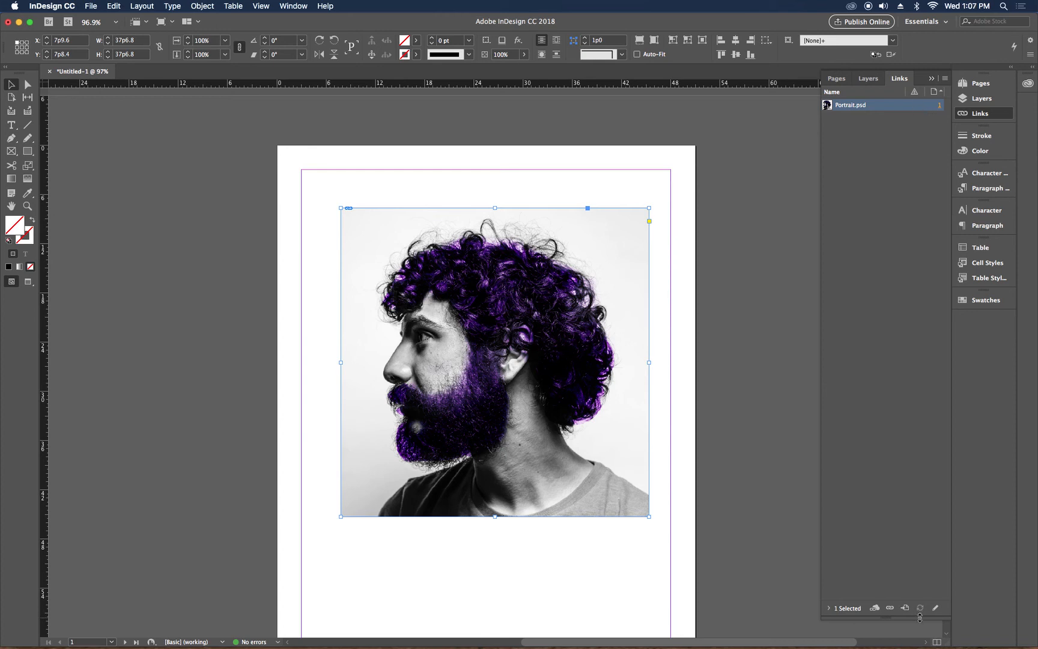
In Photoshop, add a Levels adjustment above Background copy and raise its black input level to about 118
{"action": "key", "text": "super+Tab"}
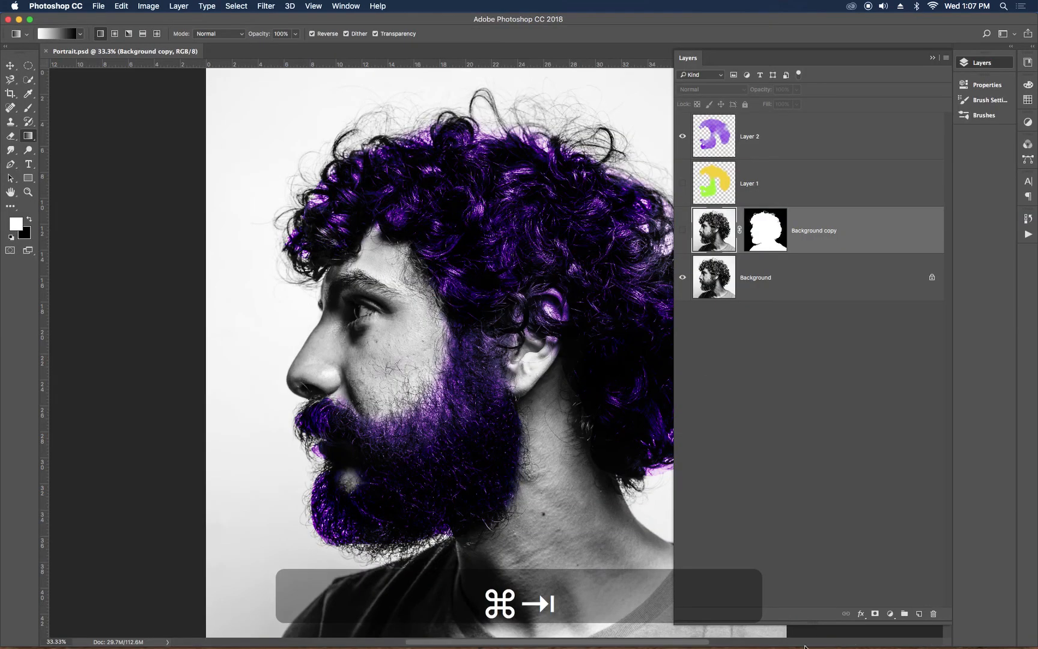
{"action": "left_click", "coordinate": [889, 614]}
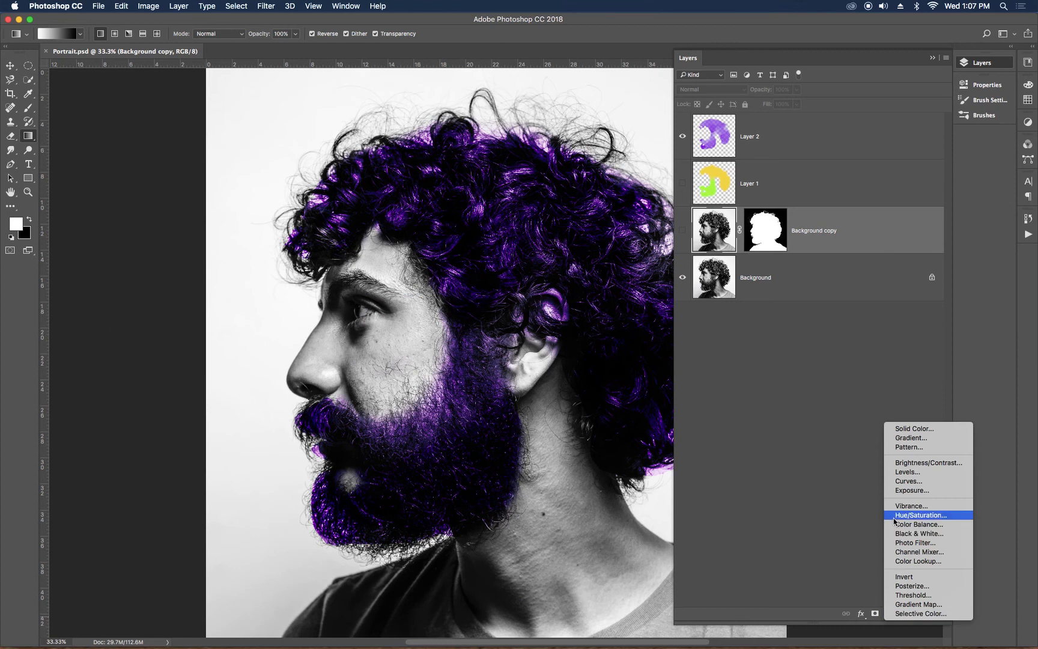
{"action": "left_click", "coordinate": [891, 472]}
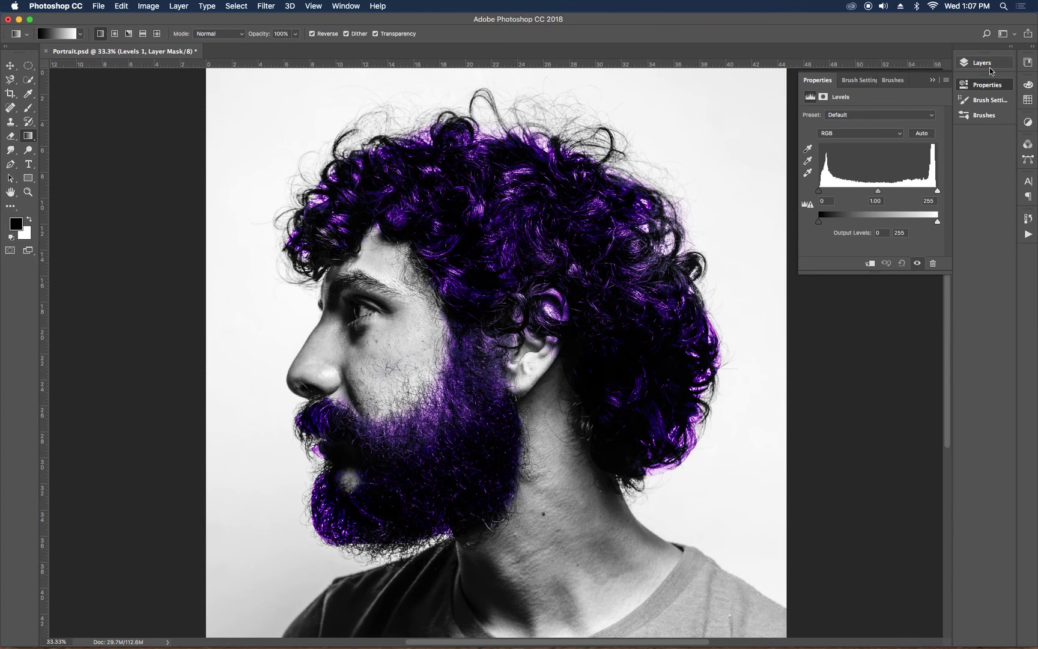
{"action": "left_click", "coordinate": [985, 63]}
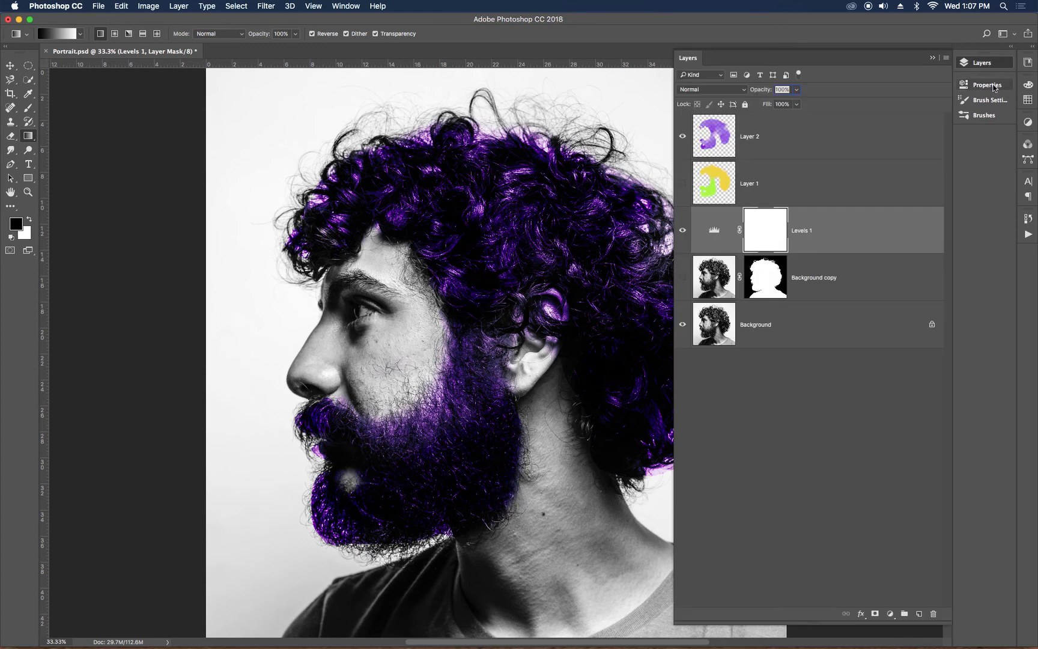
{"action": "left_click", "coordinate": [989, 87]}
{"action": "left_click_drag", "start_coordinate": [822, 192], "coordinate": [871, 196]}
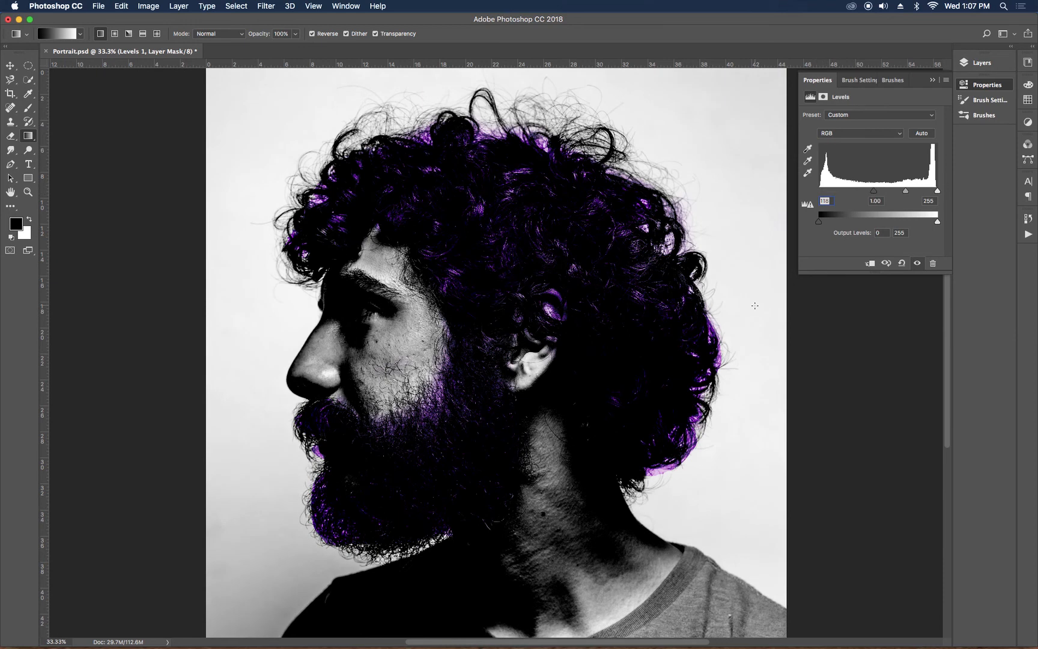
Save the darkened portrait and update the modified Portrait.psd link in InDesign
{"action": "key", "text": "super+s"}
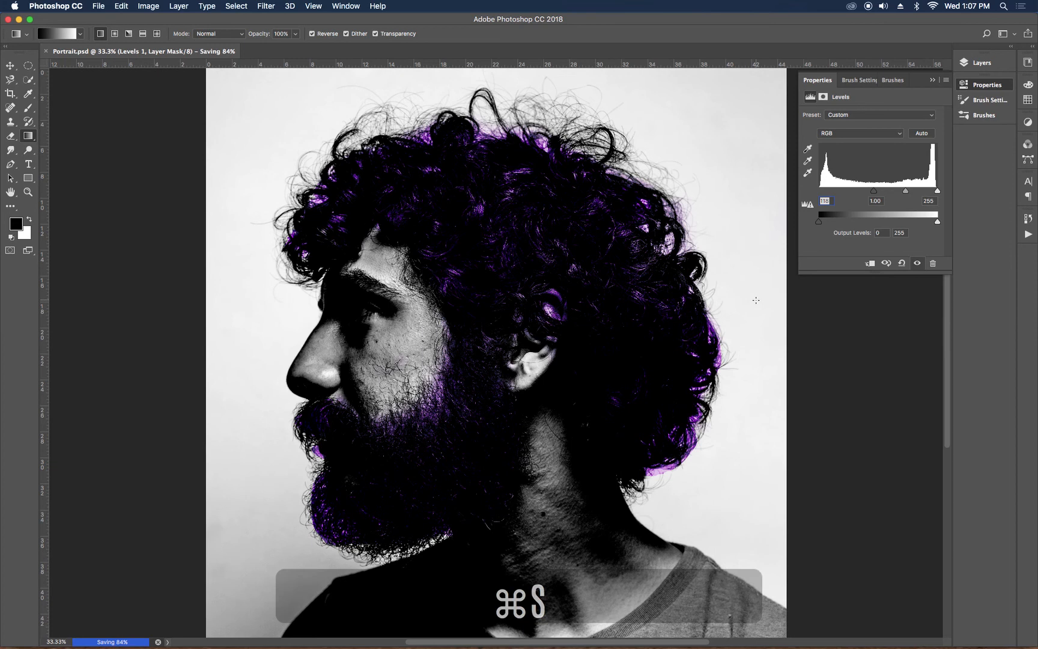
{"action": "key", "text": "super+Tab"}
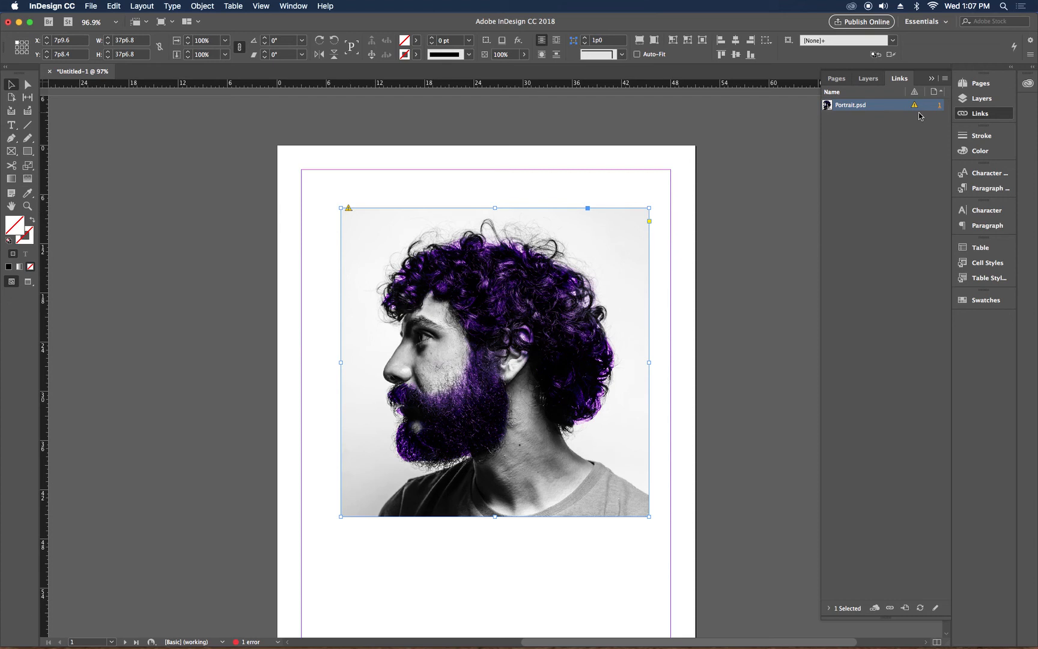
{"action": "left_click", "coordinate": [920, 608]}
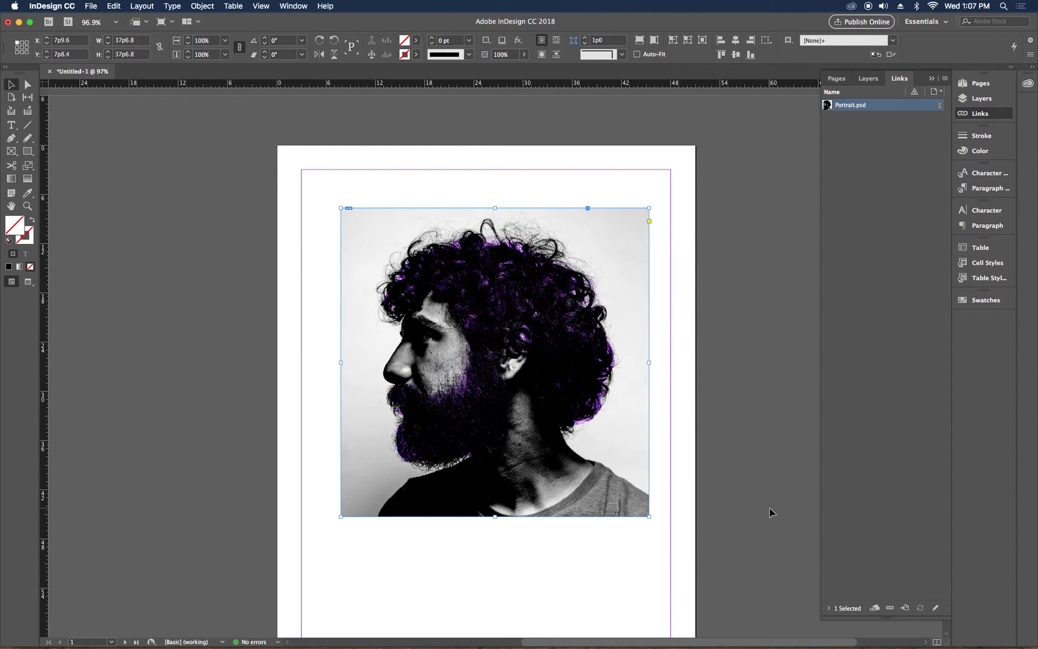
Back in Photoshop, hide the Levels 1 adjustment and the Background layer, keeping Layer 2 and Background copy visible
{"action": "key", "text": "super+Tab"}
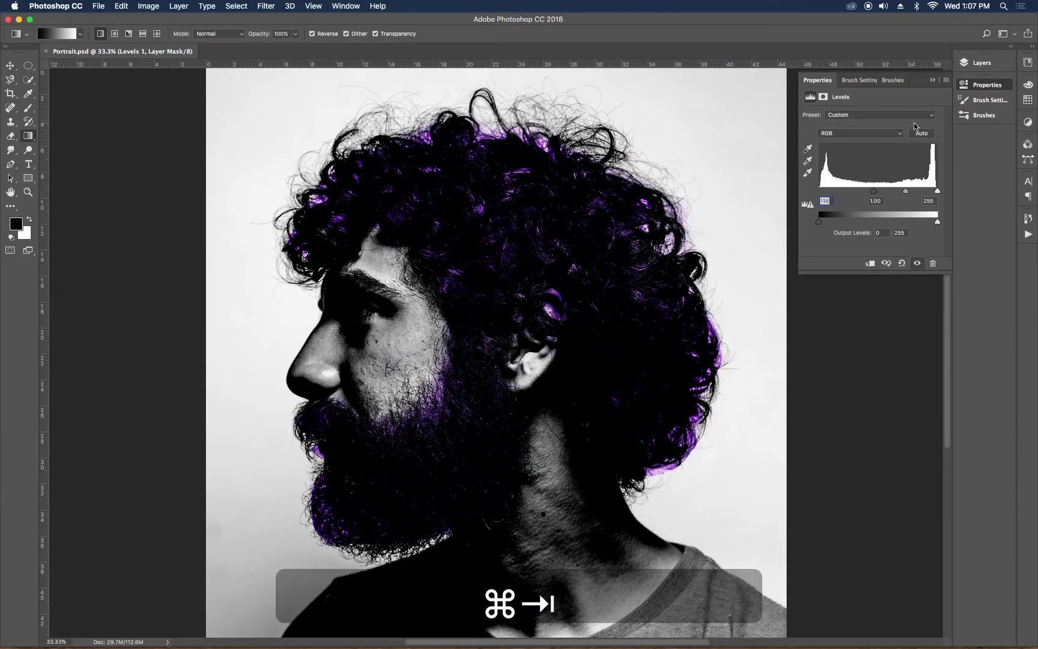
{"action": "left_click", "coordinate": [982, 62]}
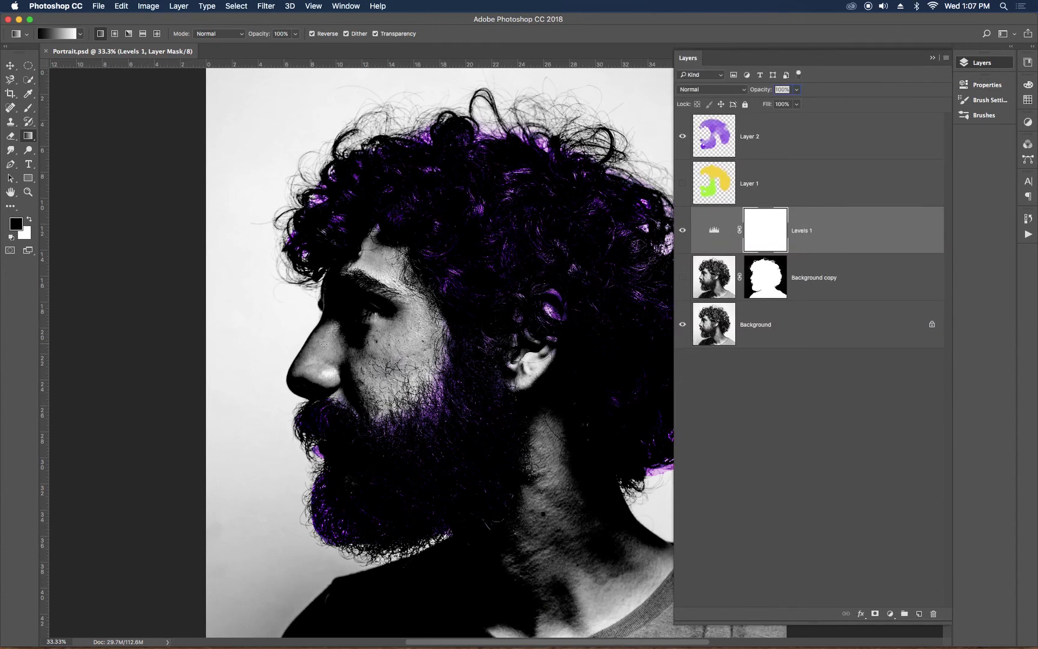
{"action": "left_click", "coordinate": [684, 138]}
{"action": "left_click", "coordinate": [684, 137]}
{"action": "left_click", "coordinate": [682, 230]}
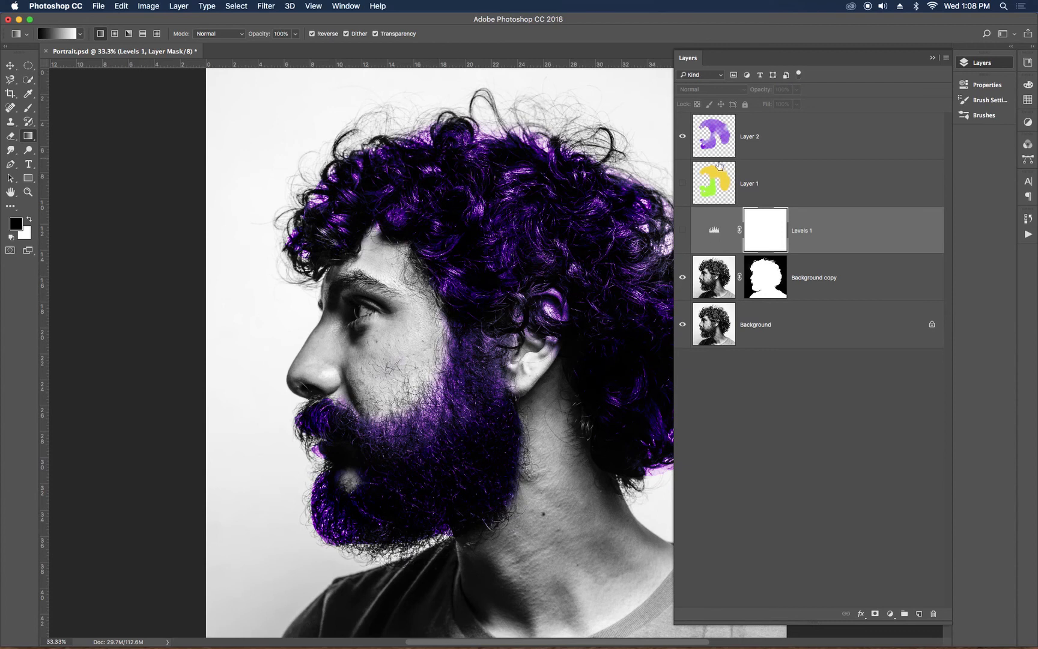
{"action": "left_click", "coordinate": [683, 324]}
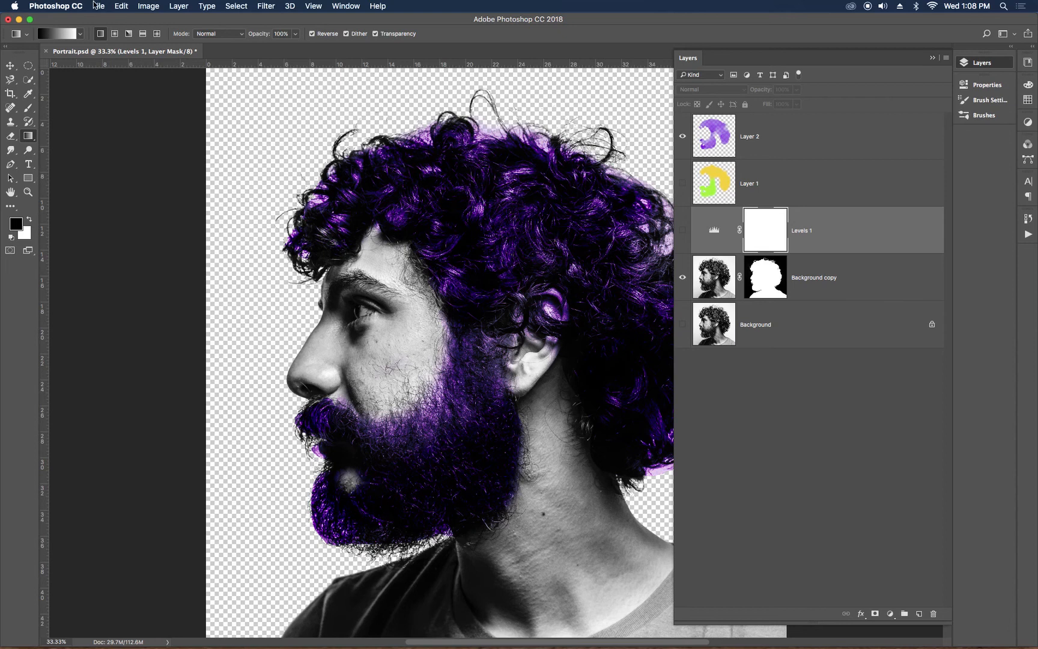
Save the background-free portrait and update it in InDesign from the modified-link warning on the image frame
{"action": "key", "text": "super+s"}
{"action": "key", "text": "super+Tab"}
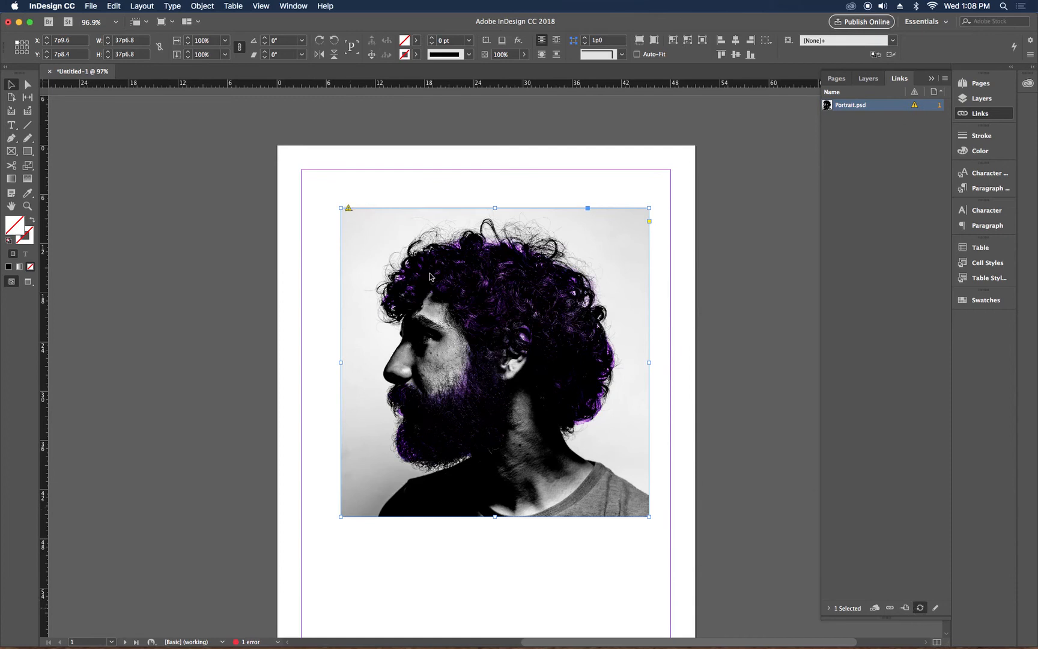
{"action": "left_click", "coordinate": [345, 208]}
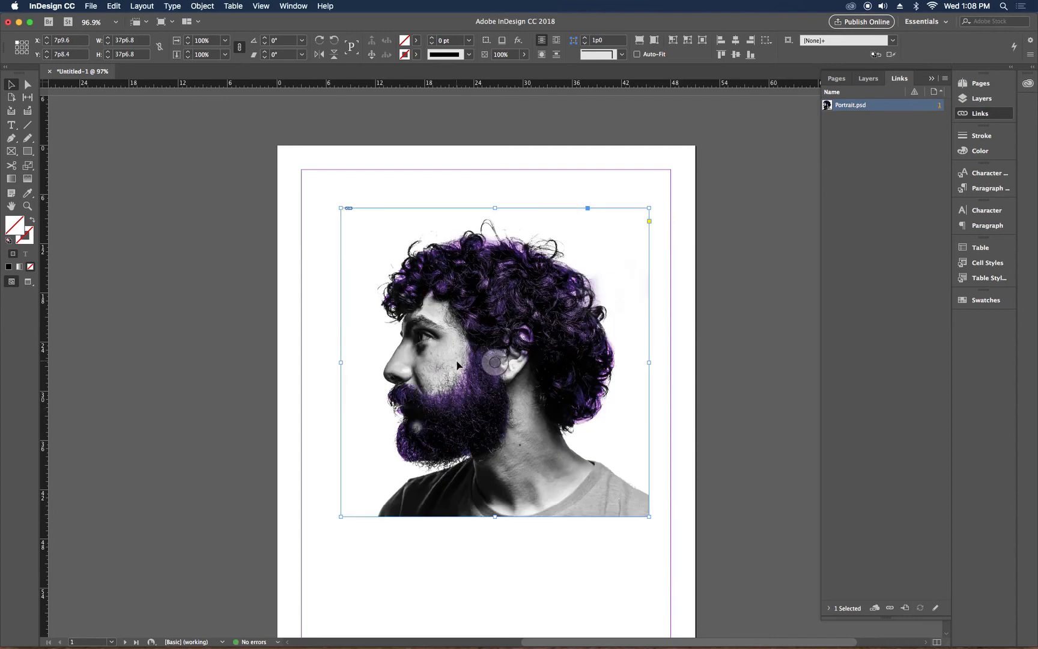
Move the portrait into the lower-right corner of page 1, flush with the page edges, and deselect it
{"action": "scroll", "coordinate": [484, 341], "scroll_direction": "down", "scroll_amount": 10}
{"action": "scroll", "coordinate": [484, 340], "scroll_direction": "up", "scroll_amount": 5}
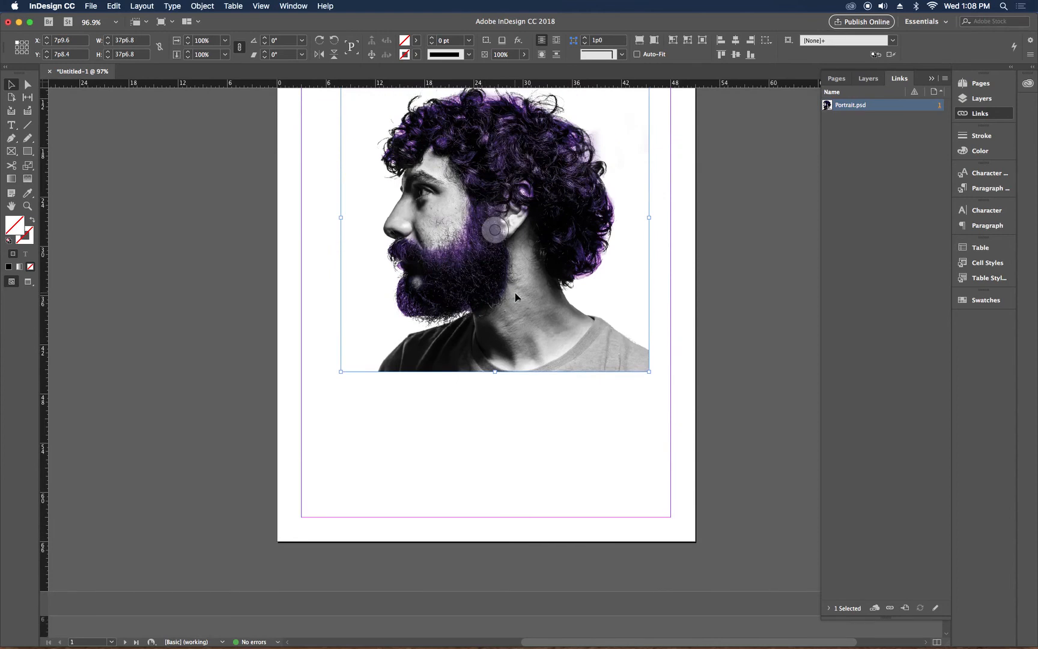
{"action": "left_click_drag", "start_coordinate": [516, 299], "coordinate": [565, 466]}
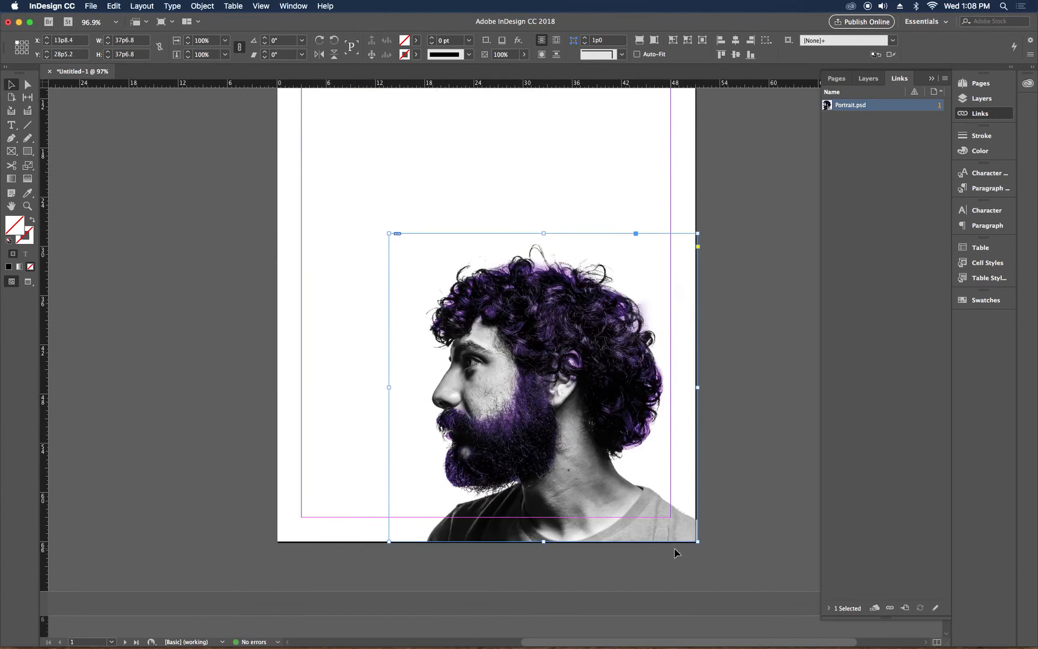
{"action": "left_click", "coordinate": [704, 190]}
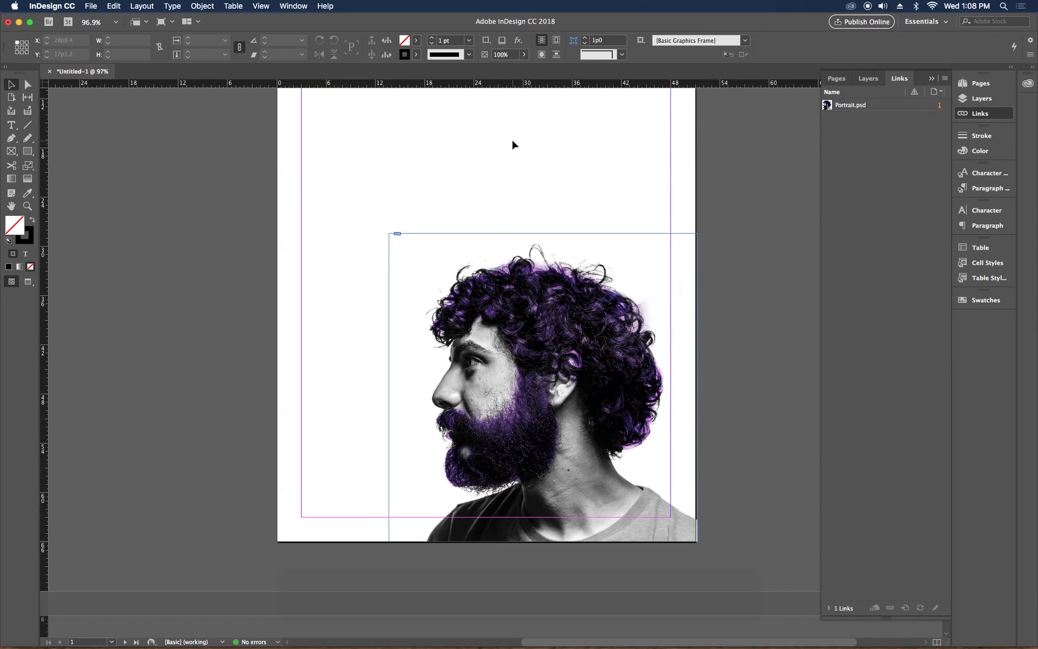
Create a large text frame from the page's upper-left margin area down over the face and fill it with placeholder text
{"action": "scroll", "coordinate": [500, 186], "scroll_direction": "up", "scroll_amount": 3}
{"action": "scroll", "coordinate": [501, 185], "scroll_direction": "right", "scroll_amount": 1}
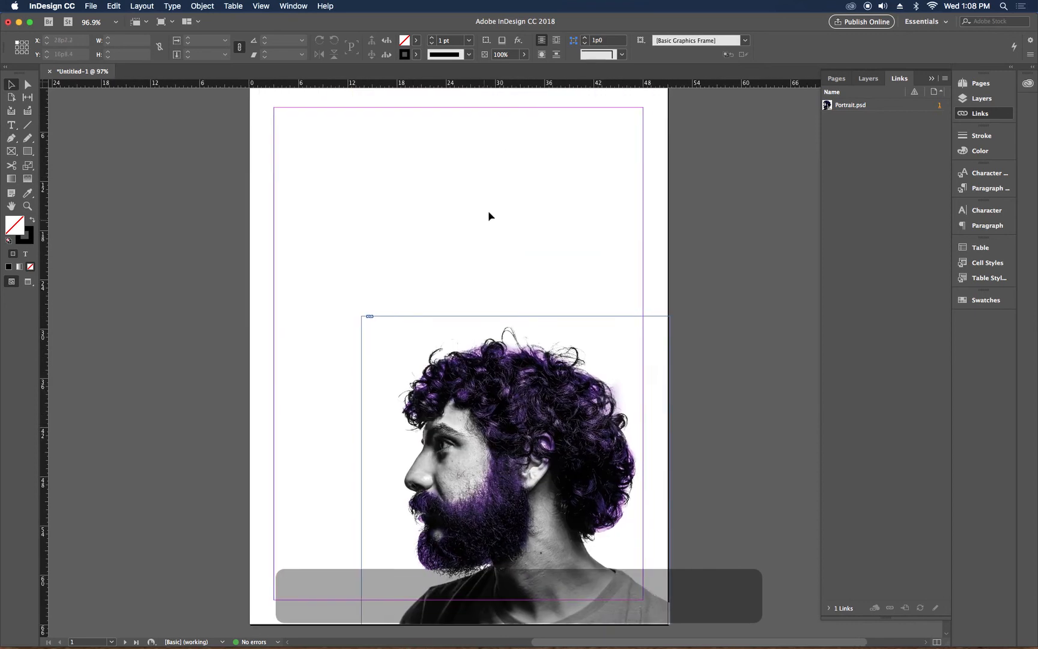
{"action": "left_click", "coordinate": [12, 126]}
{"action": "left_click_drag", "start_coordinate": [286, 120], "coordinate": [550, 503]}
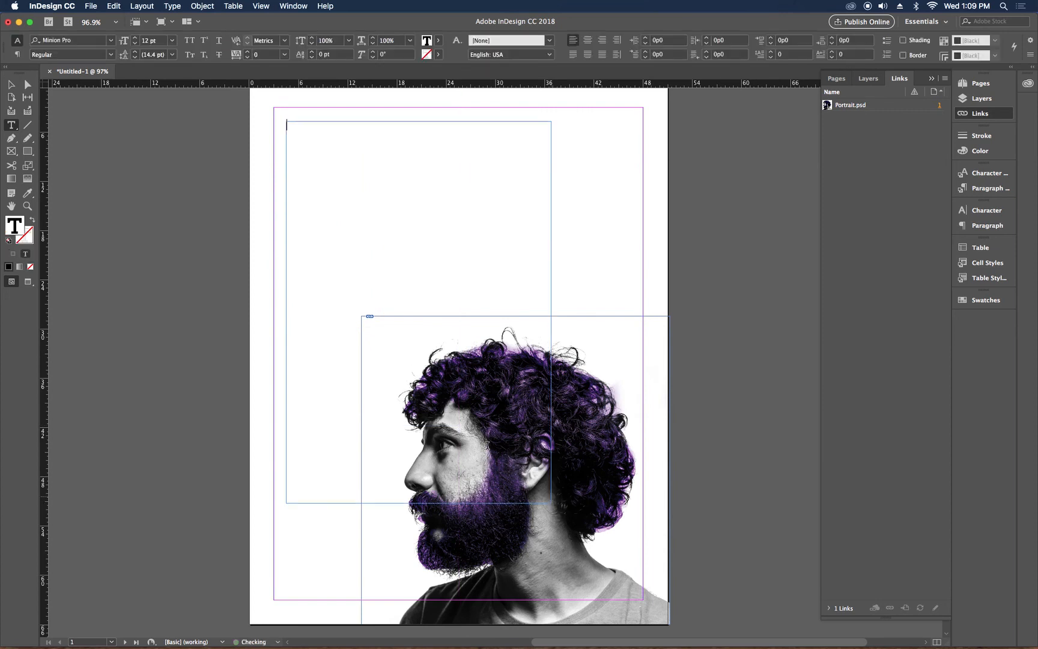
{"action": "left_click", "coordinate": [174, 6]}
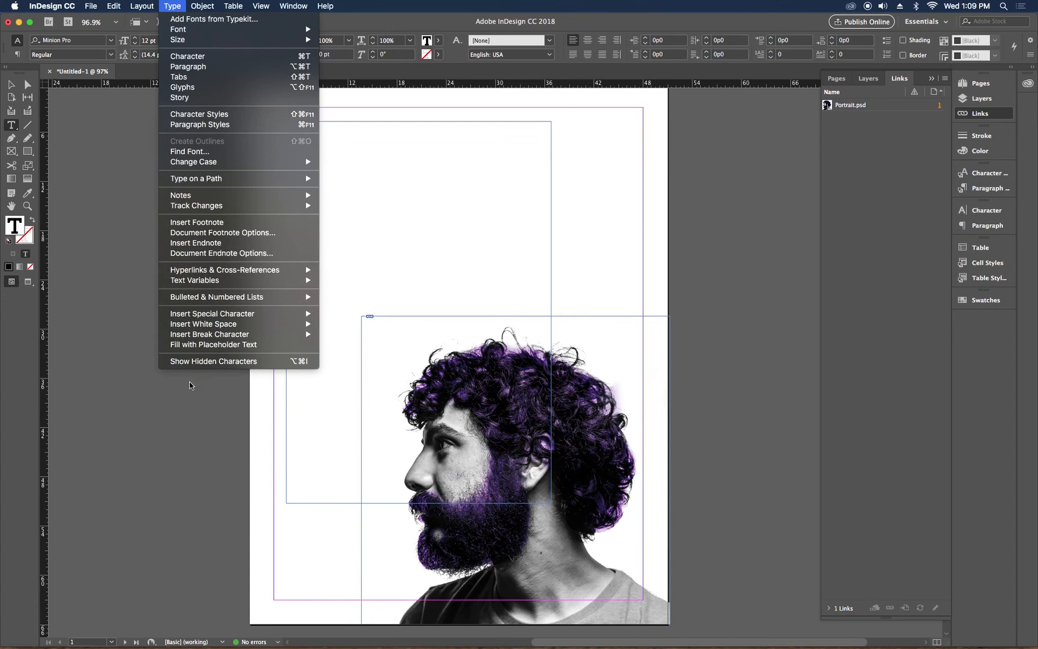
{"action": "left_click", "coordinate": [195, 345]}
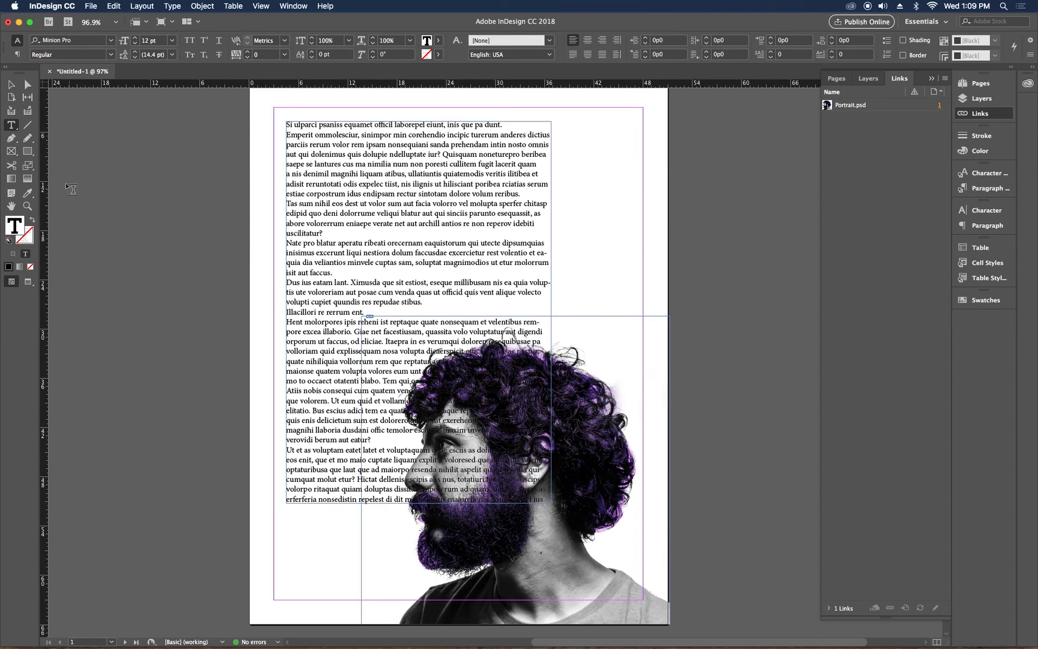
Draw a circle about 17p6 in diameter at the text frame's right edge, above the portrait's hair
{"action": "left_click", "coordinate": [28, 151]}
{"action": "left_click", "coordinate": [69, 175]}
{"action": "mouse_move", "coordinate": [521, 175]}
{"action": "left_mouse_down"}
{"action": "mouse_move", "coordinate": [660, 289]}
{"action": "mouse_move", "coordinate": [672, 316]}
{"action": "left_mouse_up"}
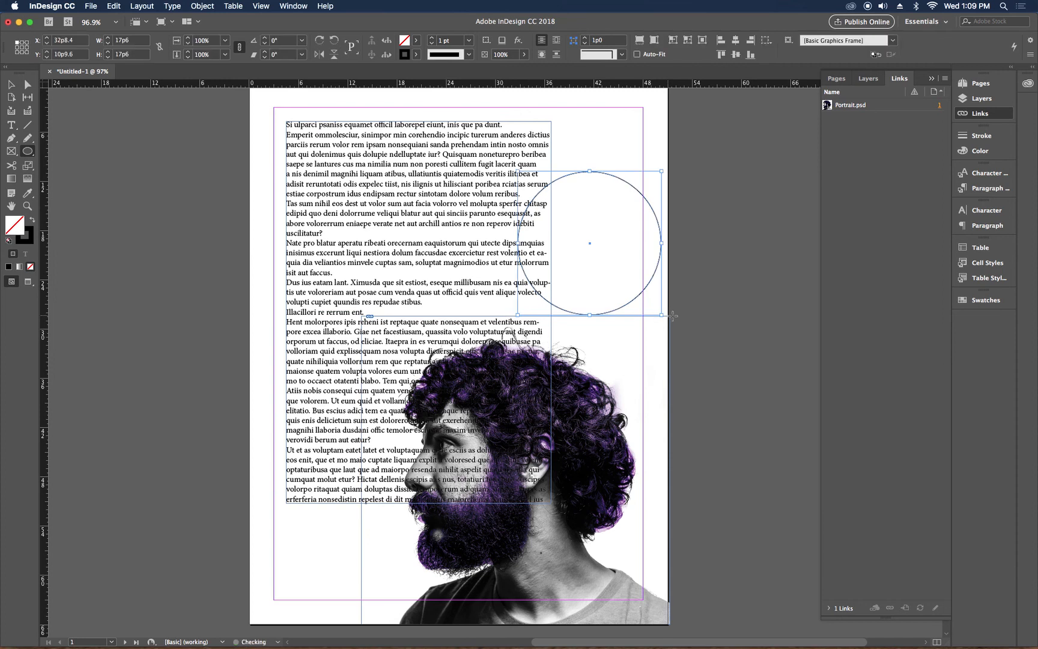
Move the circle left to about X 27p1.2, Y 10p11.2 so it overlaps the text, and deselect it
{"action": "left_click", "coordinate": [11, 84]}
{"action": "left_click", "coordinate": [579, 248]}
{"action": "left_click", "coordinate": [603, 176]}
{"action": "left_click_drag", "start_coordinate": [603, 176], "coordinate": [557, 175]}
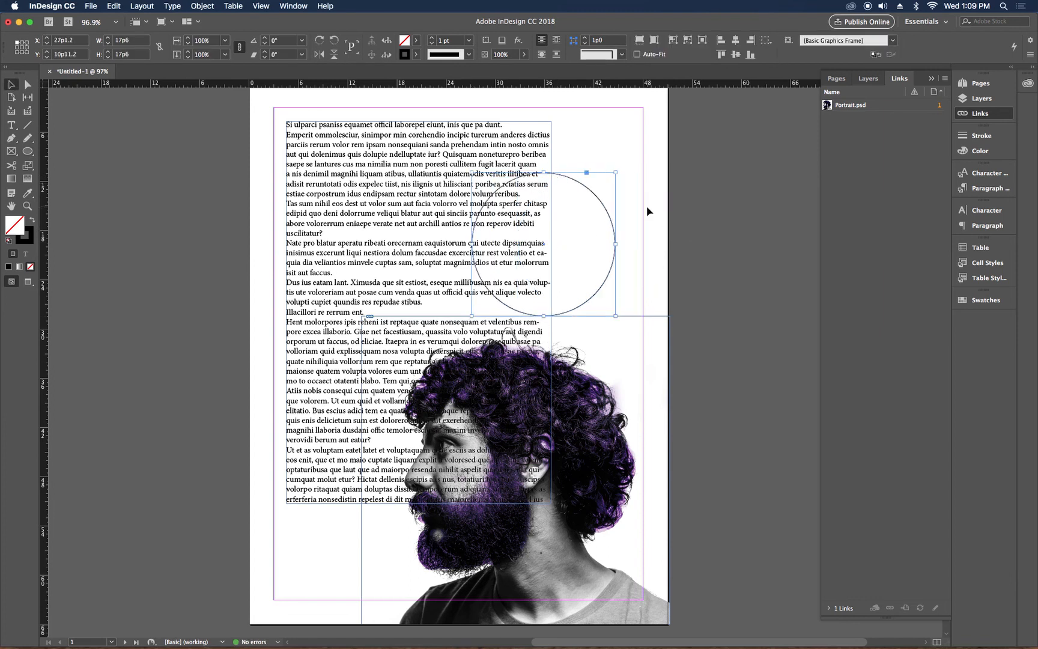
{"action": "left_click", "coordinate": [605, 140]}
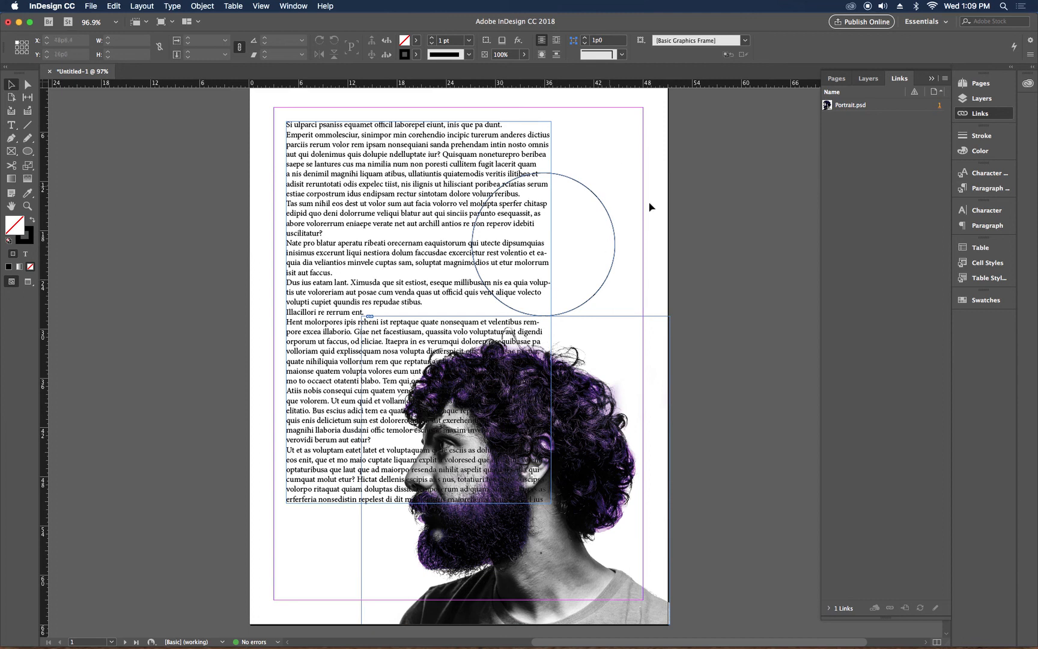
Select the circle and open the Text Wrap panel, placing it beside the page
{"action": "left_click", "coordinate": [593, 198]}
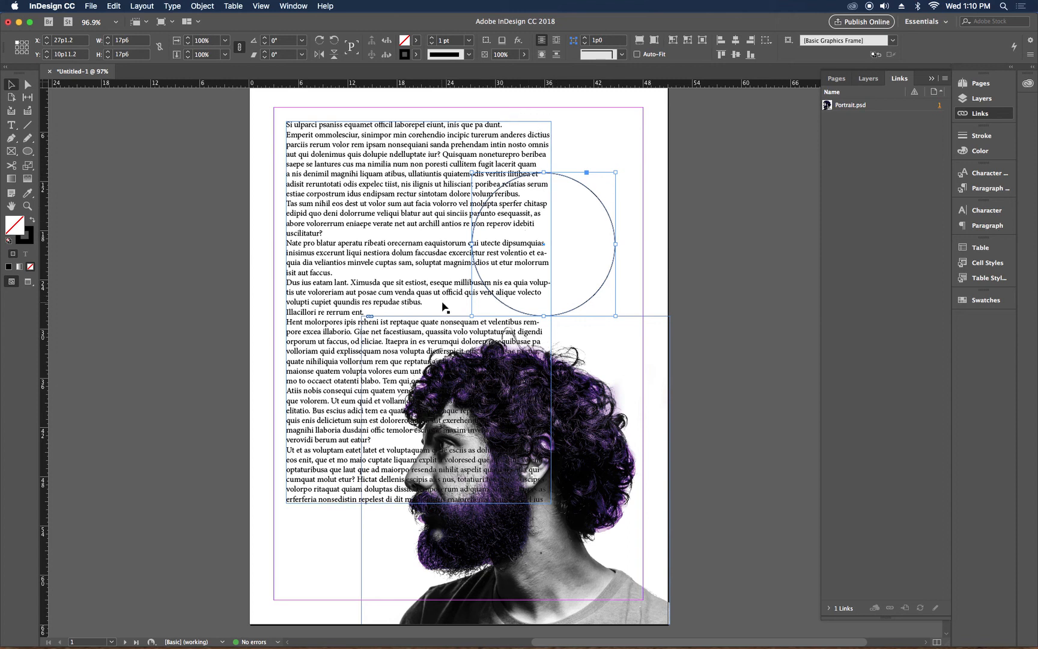
{"action": "left_click", "coordinate": [292, 7]}
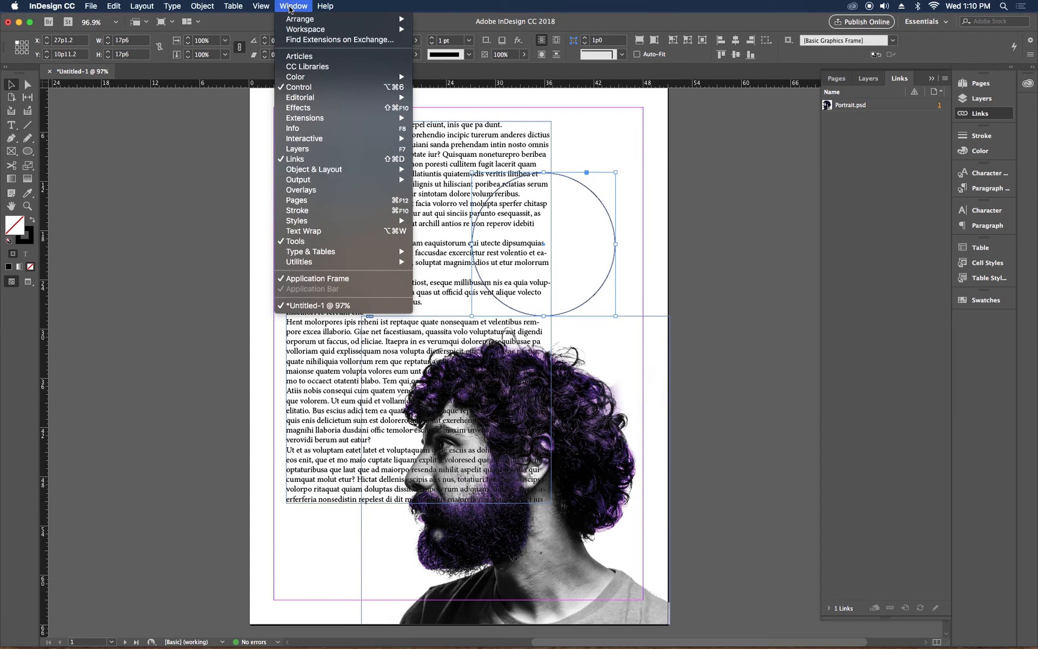
{"action": "left_click", "coordinate": [340, 232]}
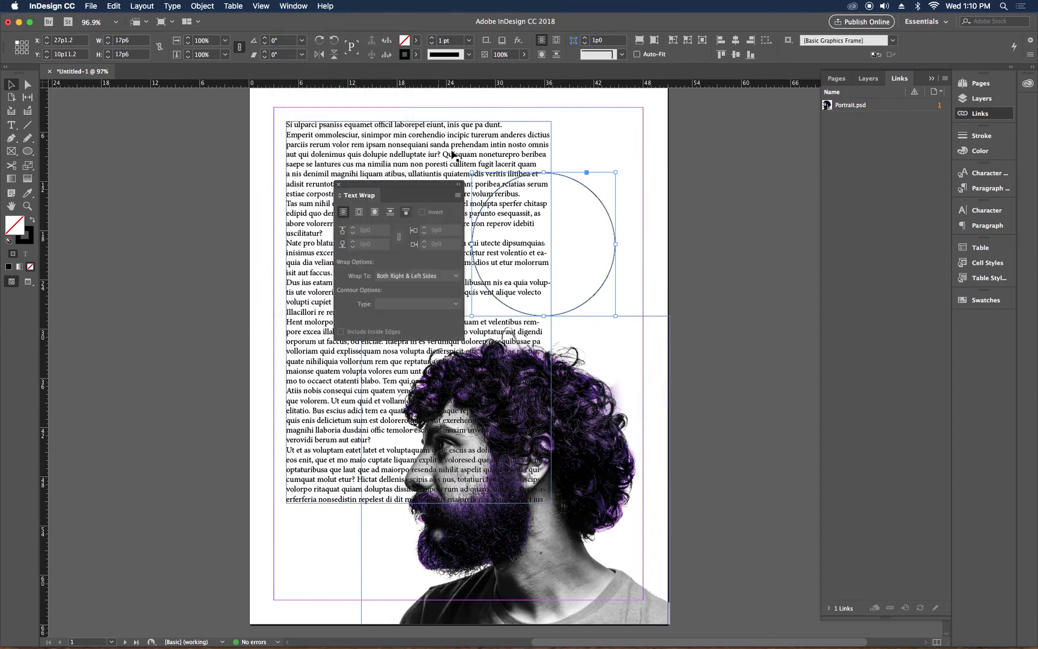
{"action": "left_click_drag", "start_coordinate": [411, 187], "coordinate": [753, 92]}
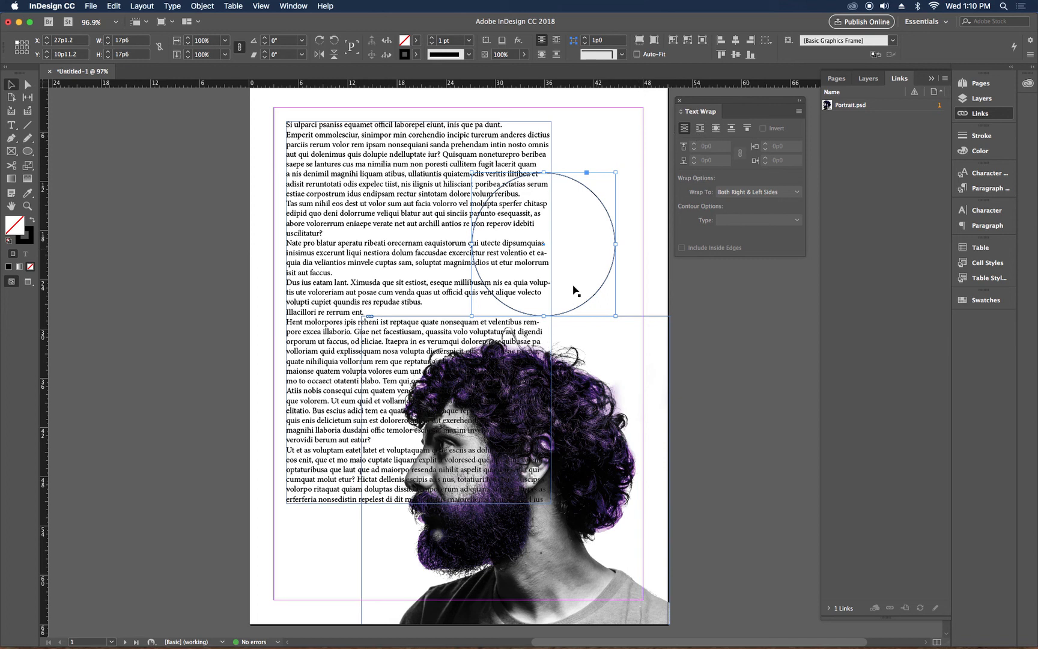
Wrap the text around the circle's bounding box, deselect it, and preview the page without guides
{"action": "left_click", "coordinate": [700, 132]}
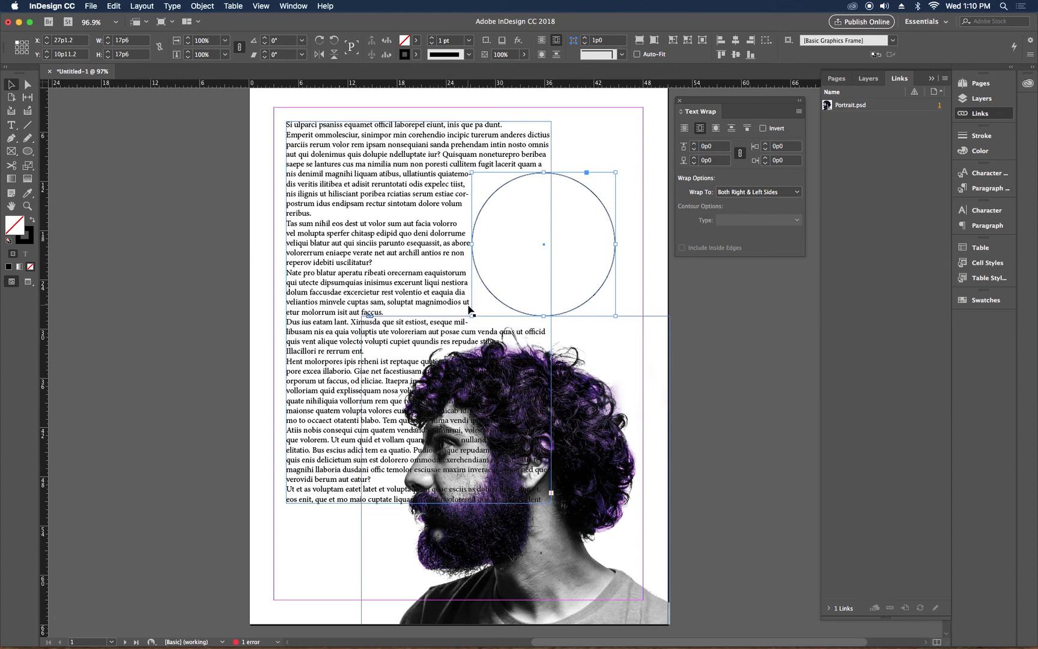
{"action": "left_click", "coordinate": [618, 130]}
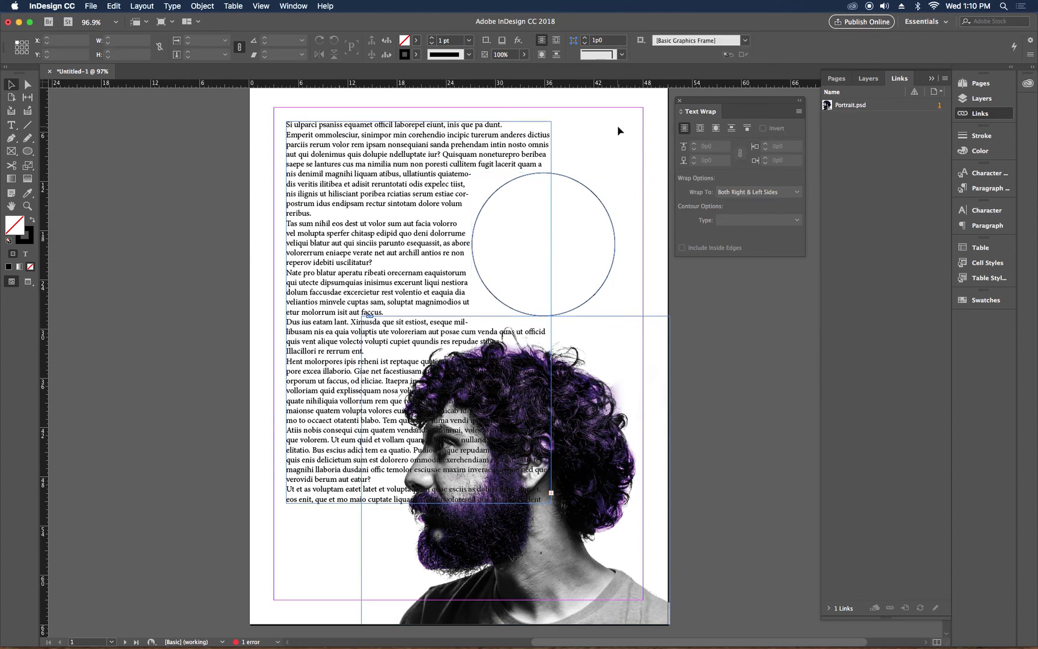
{"action": "key", "text": "w"}
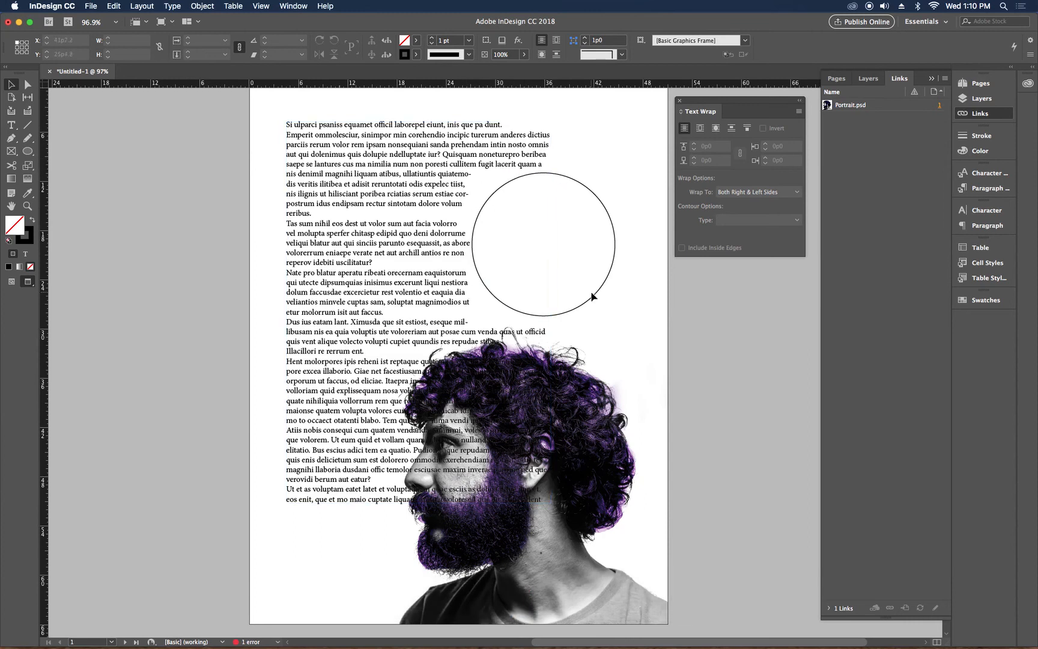
{"action": "key", "text": "w"}
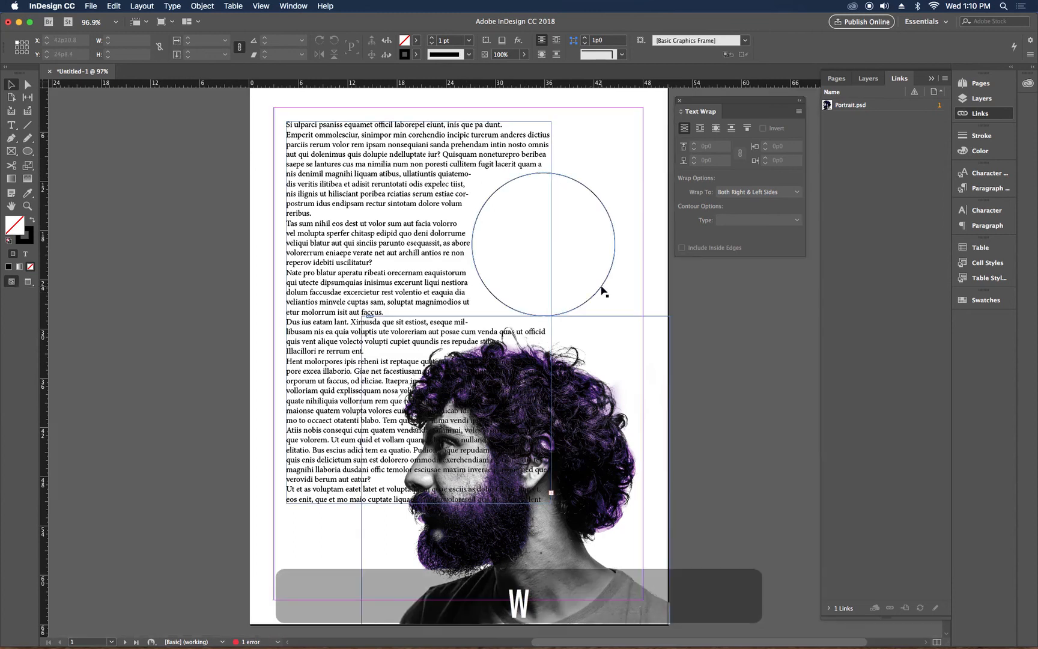
Set the circle's text wrap to follow the object shape
{"action": "left_click", "coordinate": [717, 133]}
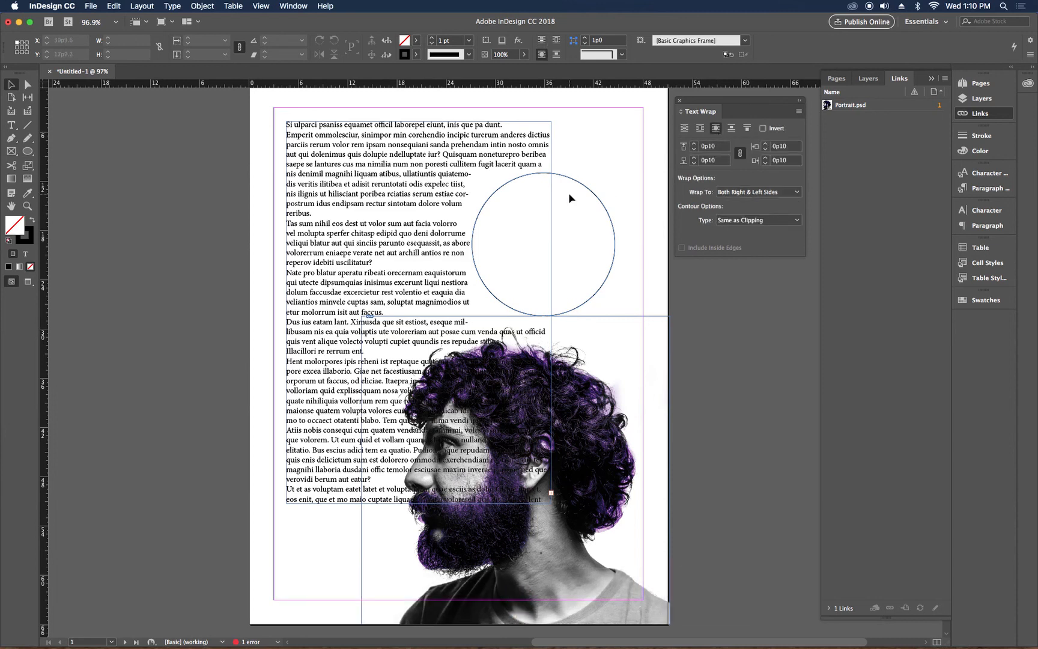
{"action": "left_click", "coordinate": [590, 232]}
{"action": "left_click", "coordinate": [716, 129]}
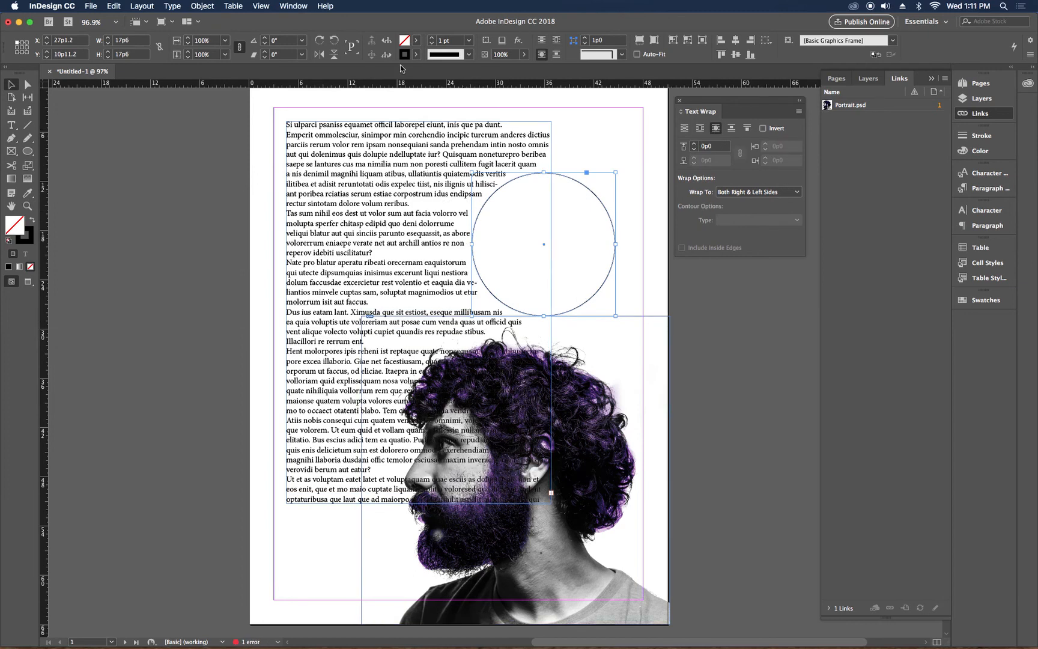
Remove the circle's stroke, deselect it, and preview the page without guides
{"action": "left_click", "coordinate": [416, 55]}
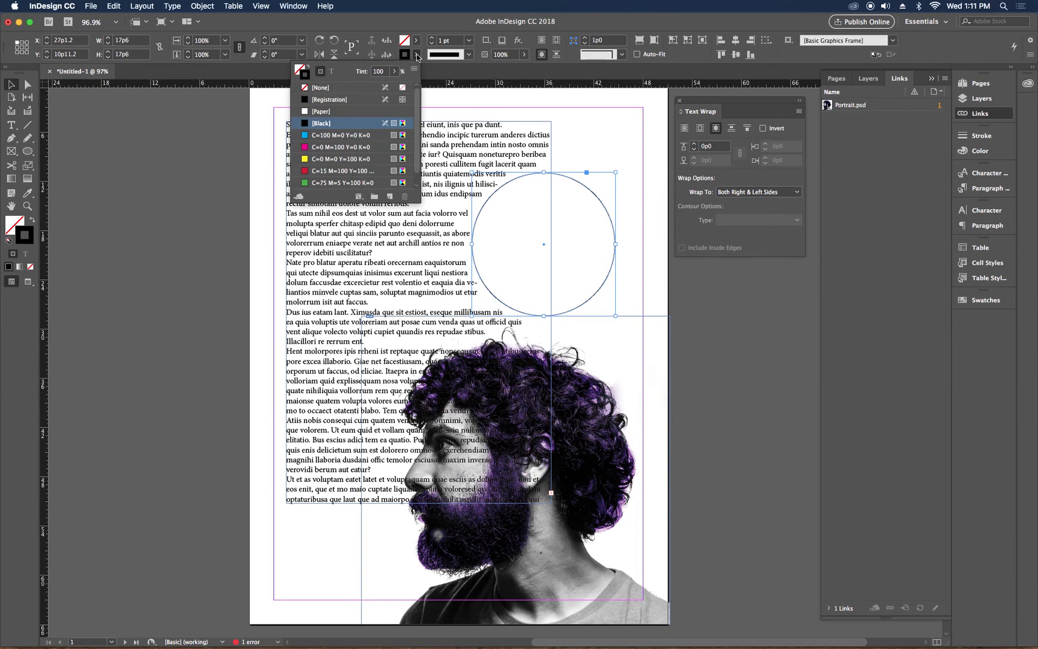
{"action": "left_click", "coordinate": [331, 88]}
{"action": "left_click", "coordinate": [609, 137]}
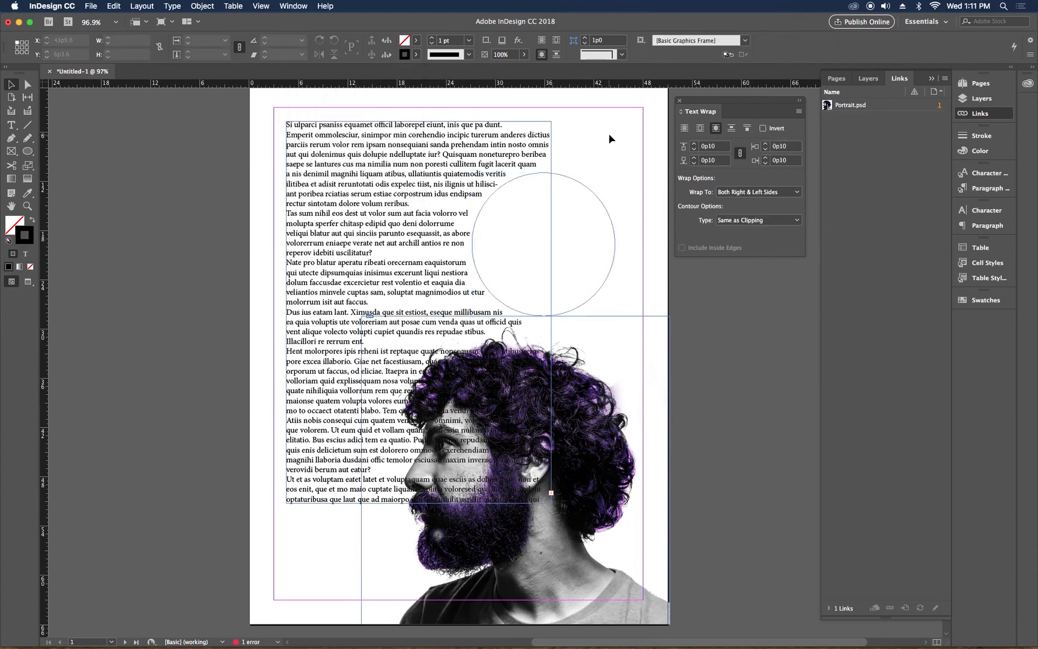
{"action": "key", "text": "w"}
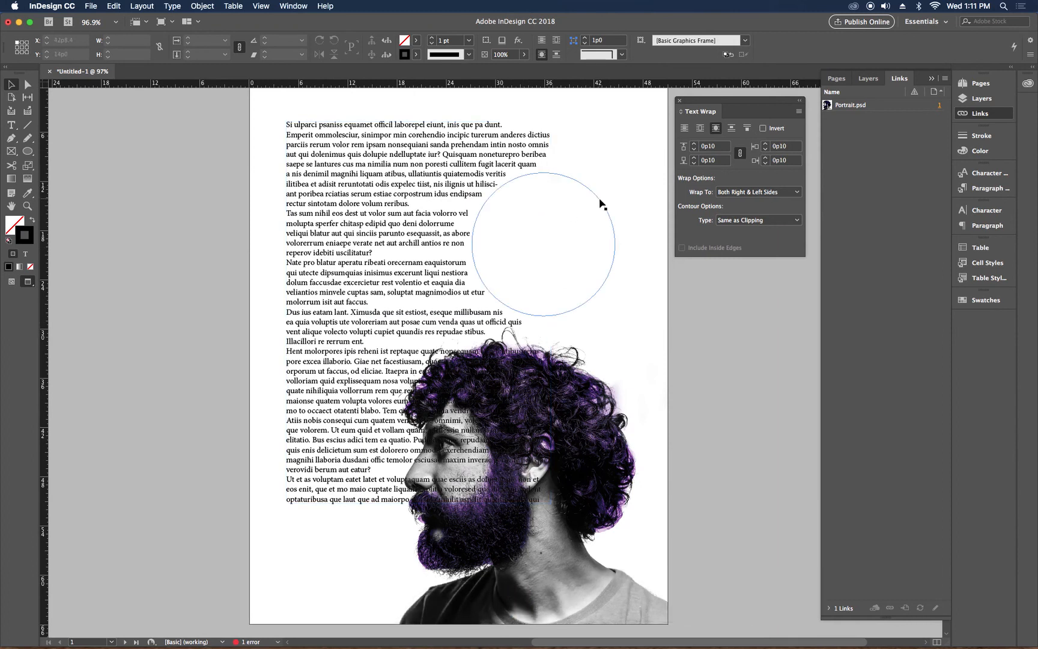
{"action": "key", "text": "w"}
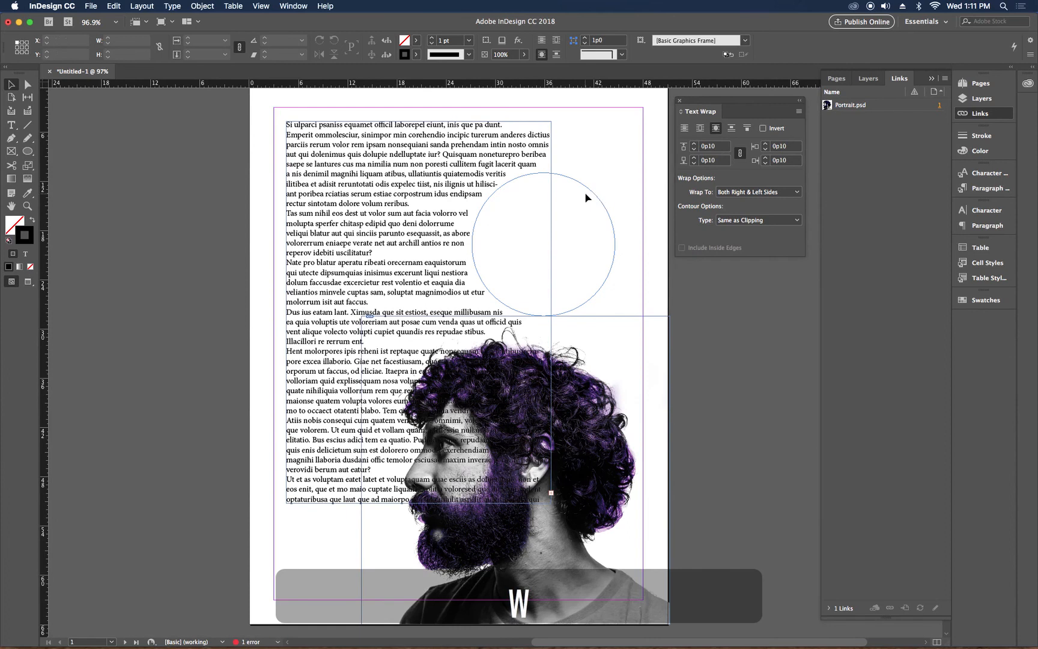
Give the circle a black stroke with a weight of 4 pt and deselect it
{"action": "left_click", "coordinate": [586, 179]}
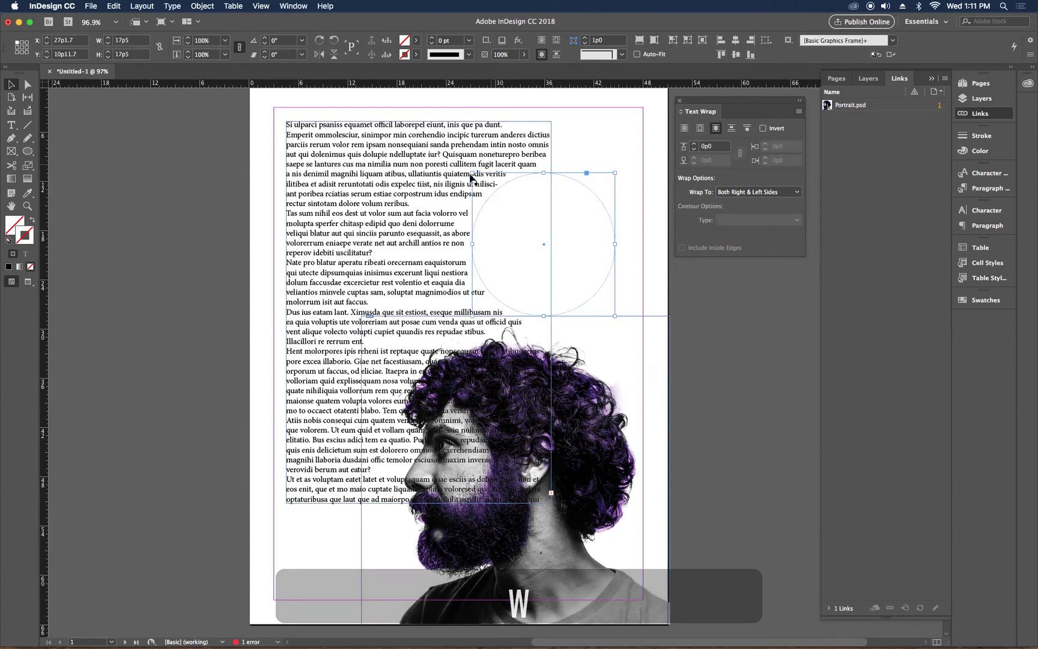
{"action": "left_click", "coordinate": [417, 54]}
{"action": "left_click", "coordinate": [337, 121]}
{"action": "left_click", "coordinate": [432, 37]}
{"action": "left_click", "coordinate": [432, 37]}
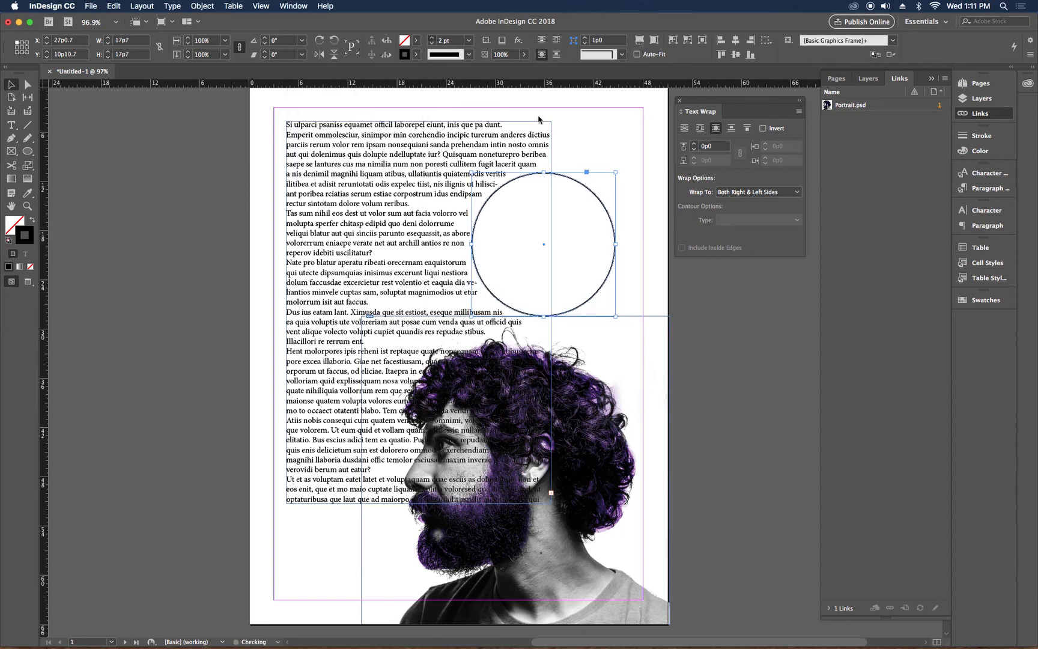
{"action": "left_click", "coordinate": [596, 142]}
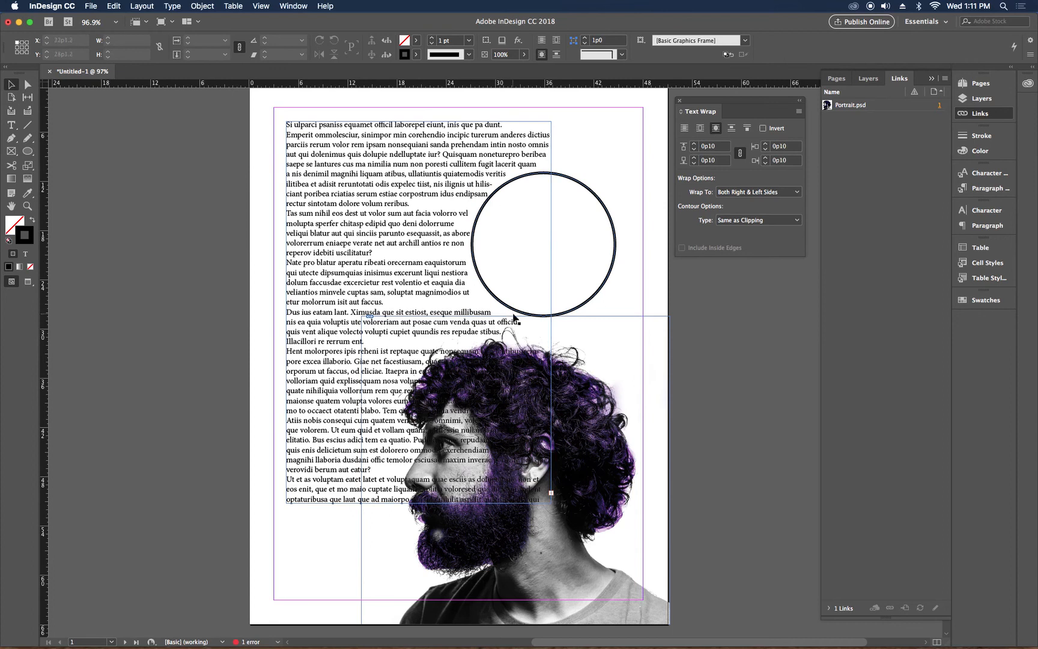
Justify all lines of the placeholder text frame, deselect it, and switch to the preview without guides
{"action": "left_click", "coordinate": [456, 158]}
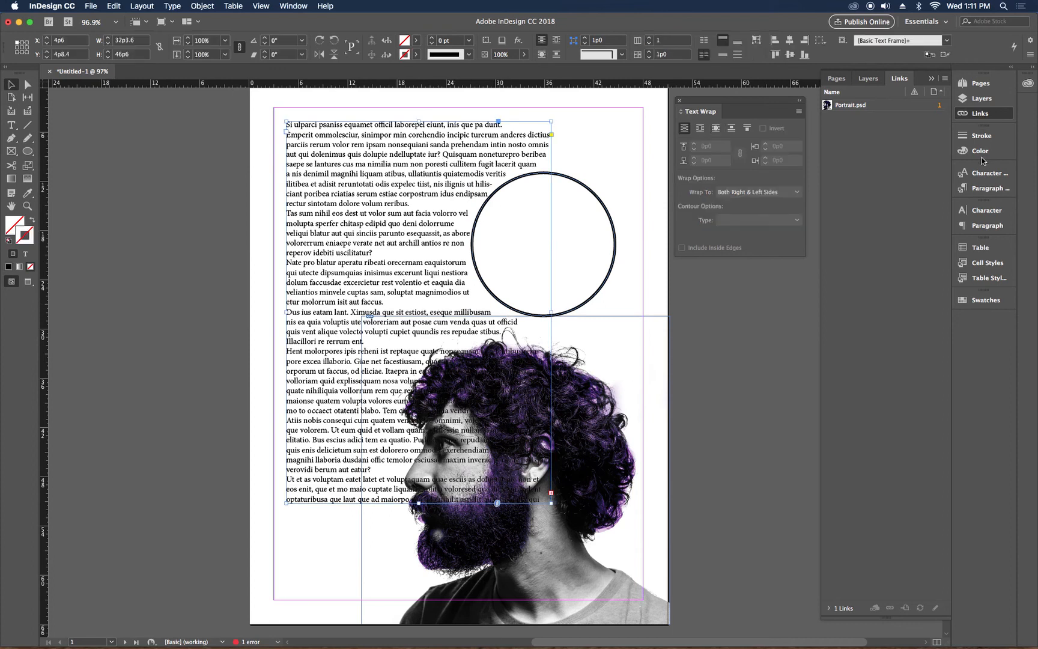
{"action": "left_click", "coordinate": [983, 224]}
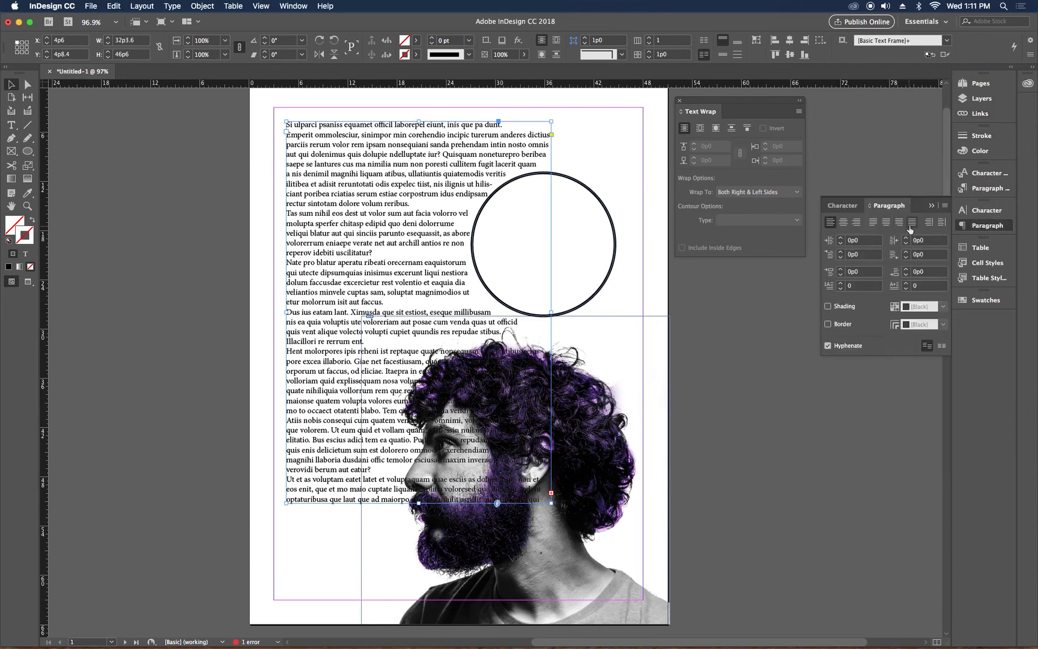
{"action": "left_click", "coordinate": [873, 224]}
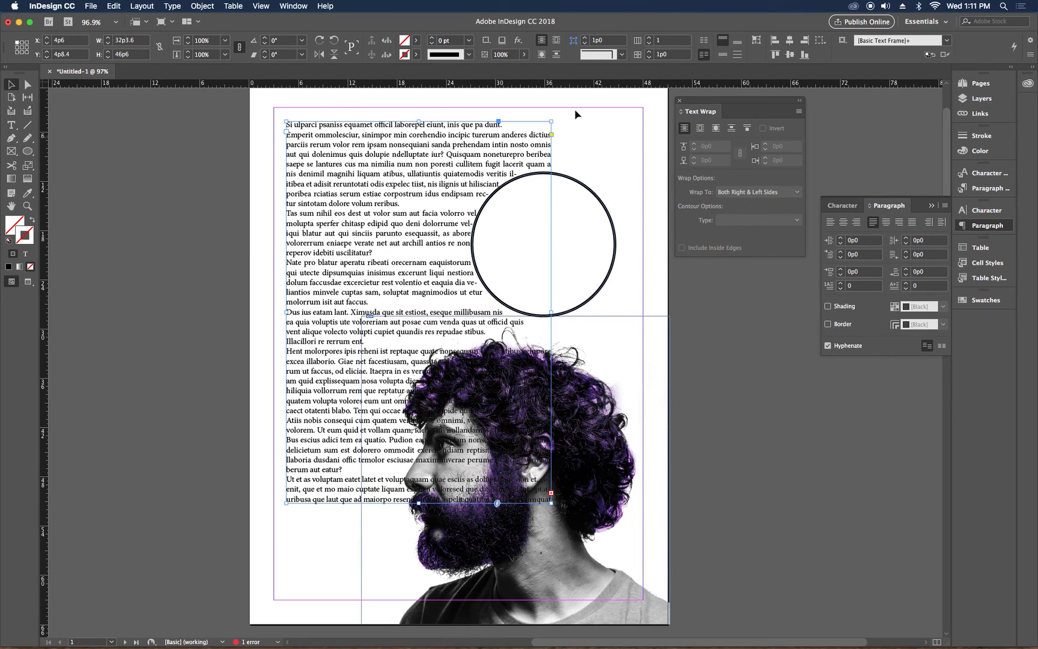
{"action": "left_click", "coordinate": [912, 223]}
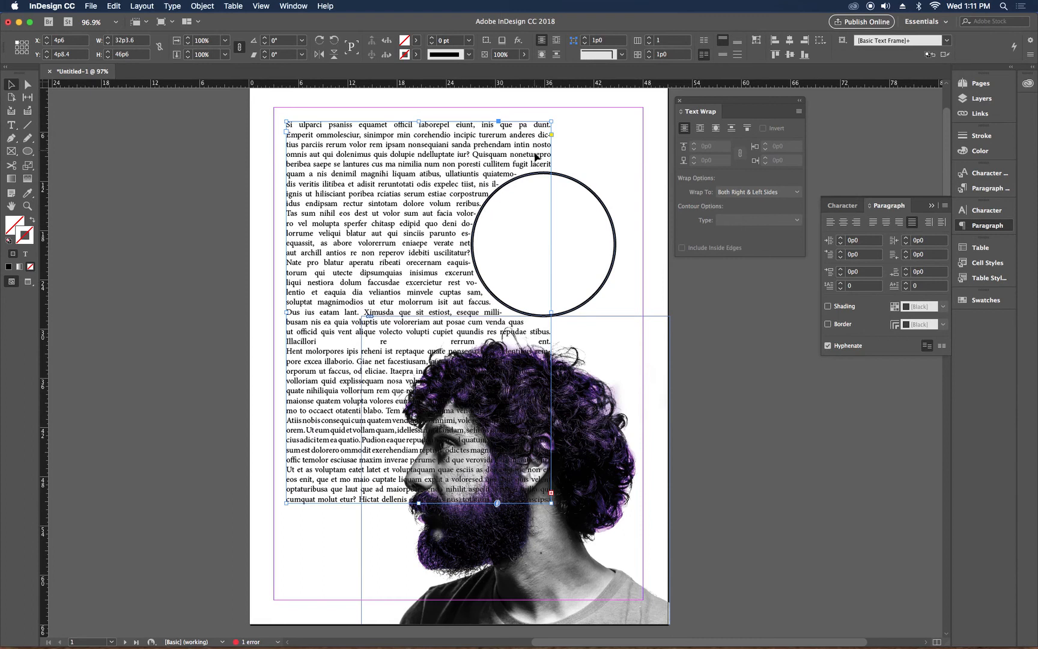
{"action": "left_click", "coordinate": [621, 145]}
{"action": "key", "text": "w"}
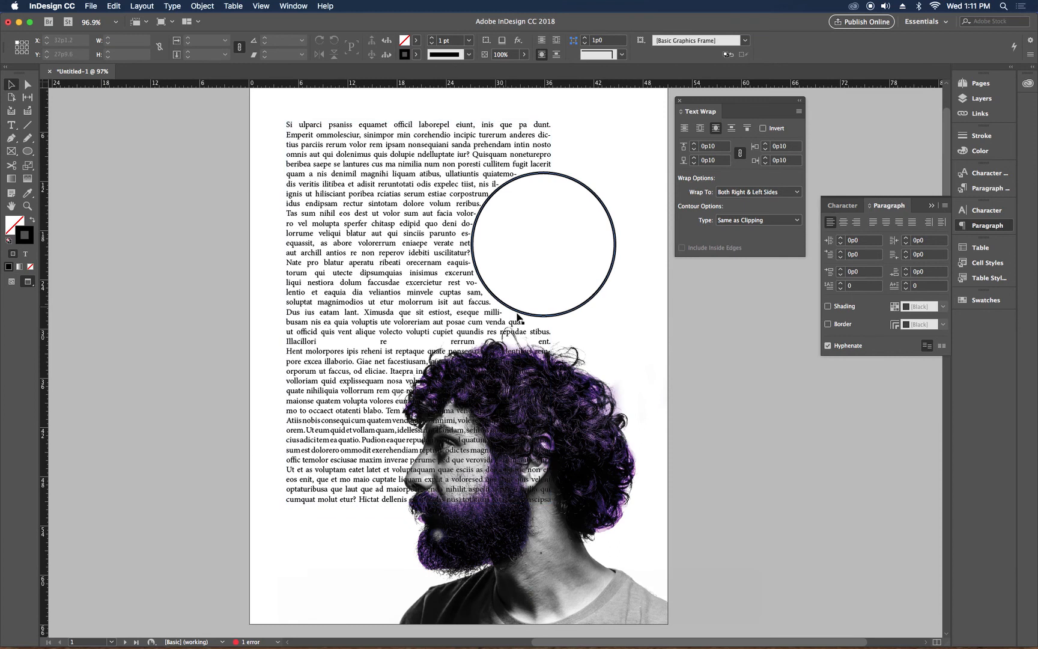
Set the circle's text wrap offset to 1p0
{"action": "left_click", "coordinate": [557, 175]}
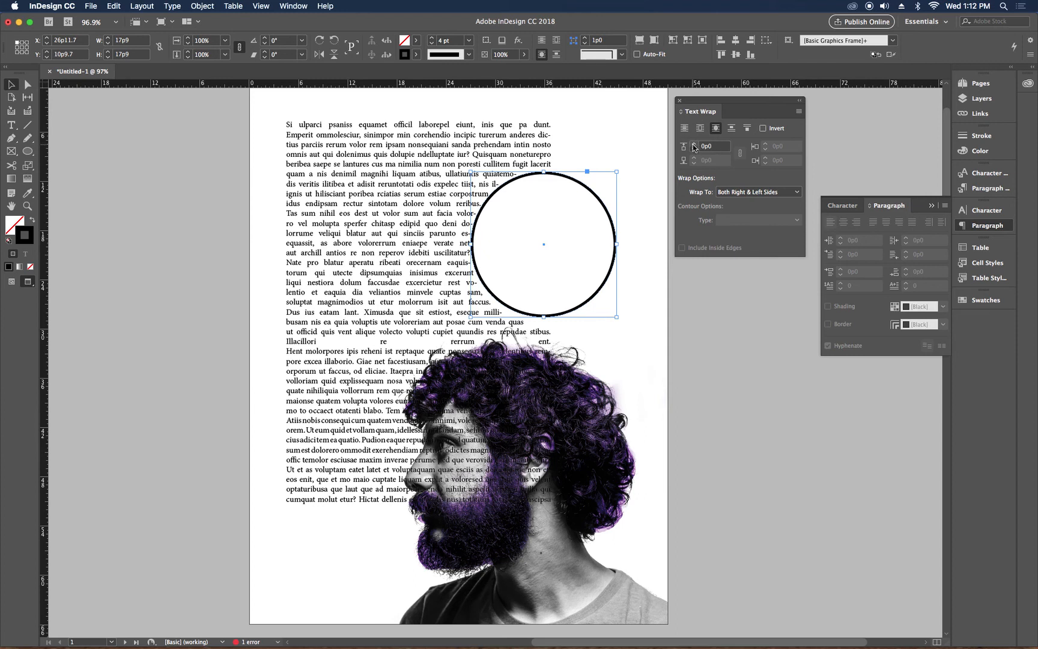
{"action": "left_click", "coordinate": [694, 145]}
{"action": "left_click", "coordinate": [693, 144]}
{"action": "left_click", "coordinate": [694, 145]}
{"action": "left_click", "coordinate": [694, 145]}
{"action": "left_click", "coordinate": [693, 144]}
{"action": "left_click", "coordinate": [694, 145]}
{"action": "left_click", "coordinate": [694, 145]}
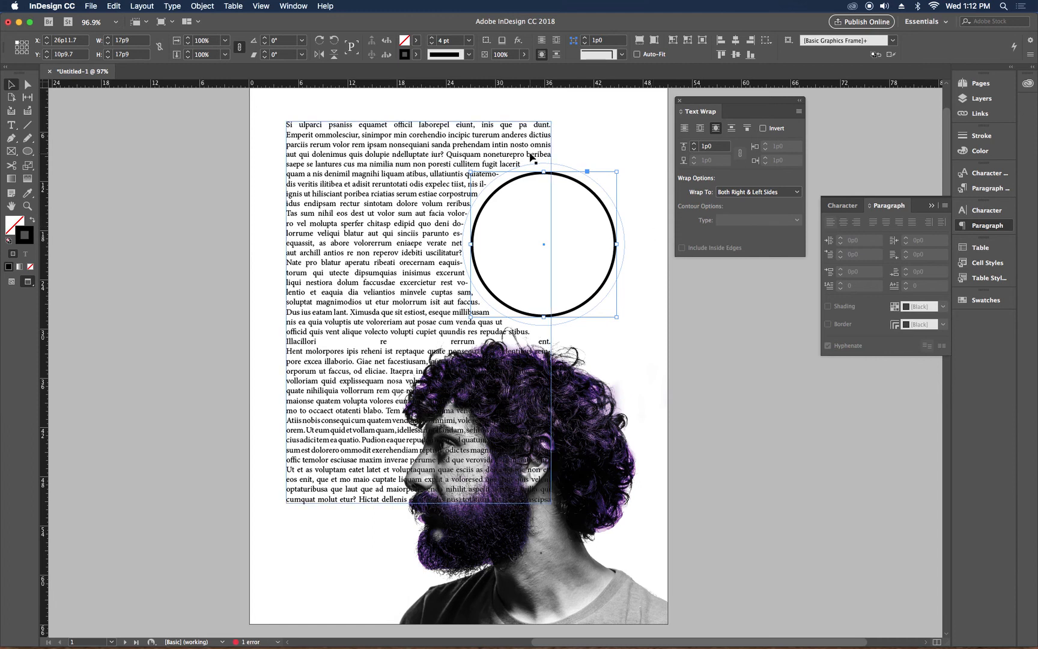
{"action": "left_click", "coordinate": [556, 361]}
{"action": "left_click", "coordinate": [657, 330]}
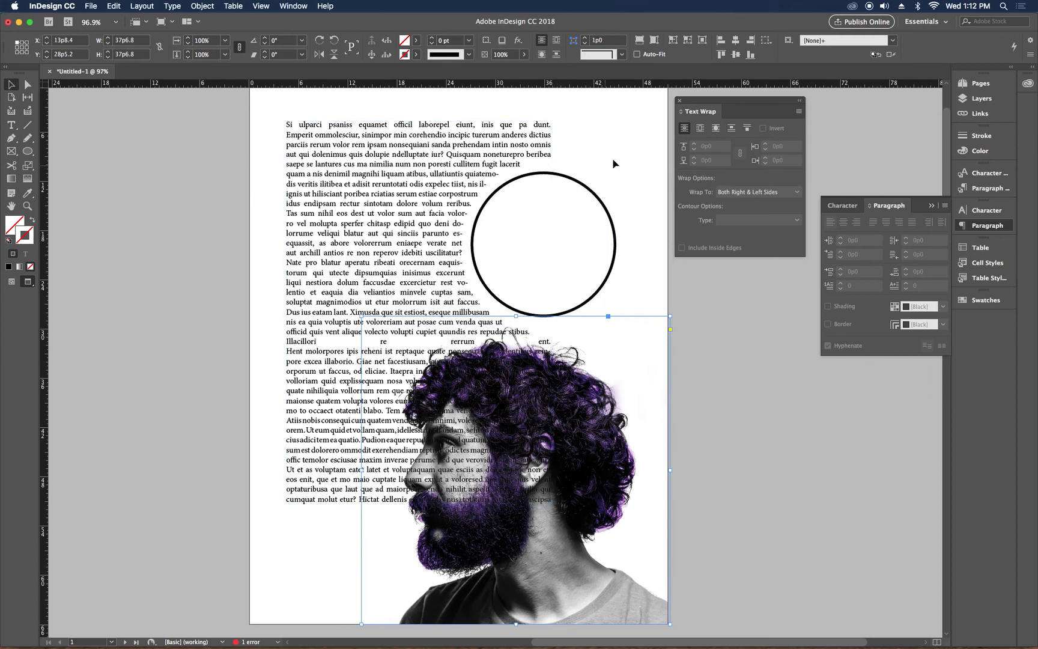
{"action": "left_click", "coordinate": [559, 172]}
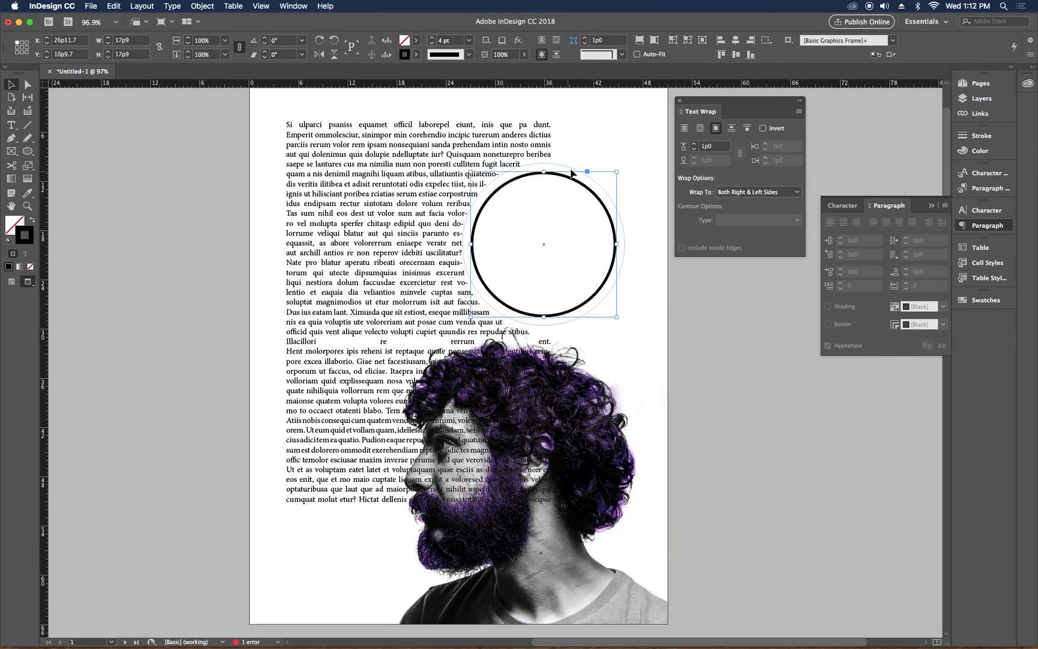
{"action": "left_click", "coordinate": [596, 158]}
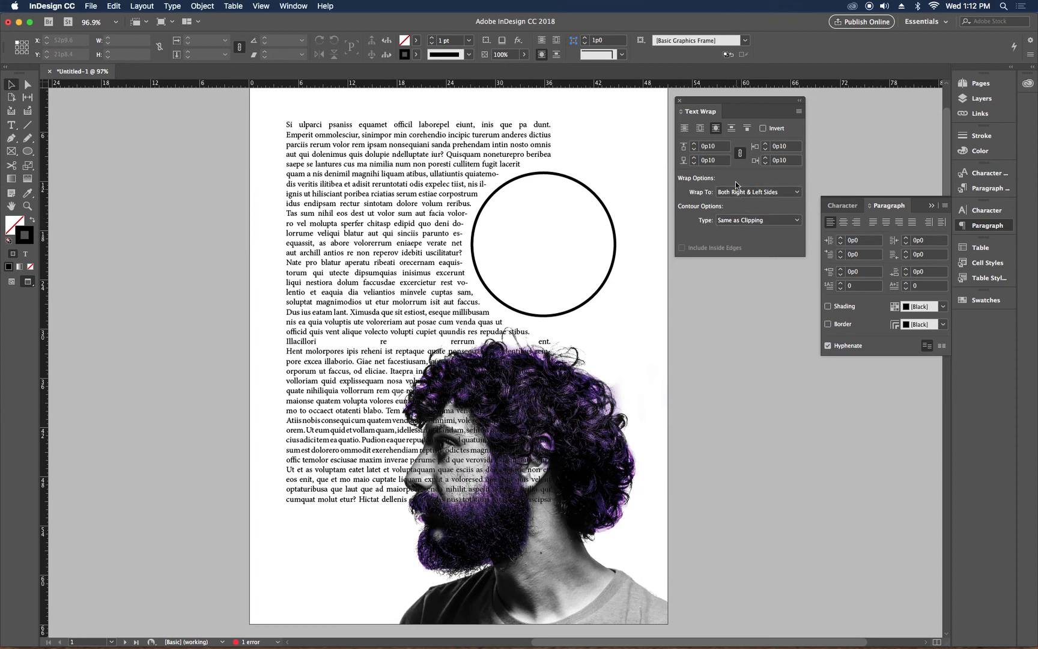
Apply the Jump Object text wrap to the circle
{"action": "left_click", "coordinate": [730, 130]}
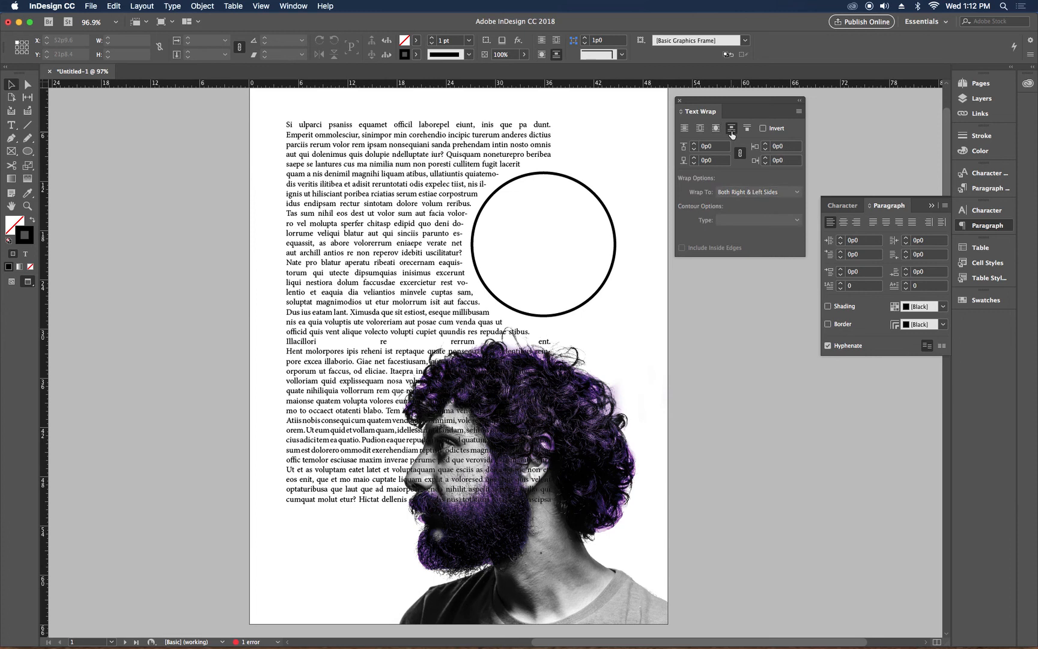
{"action": "left_click", "coordinate": [587, 187]}
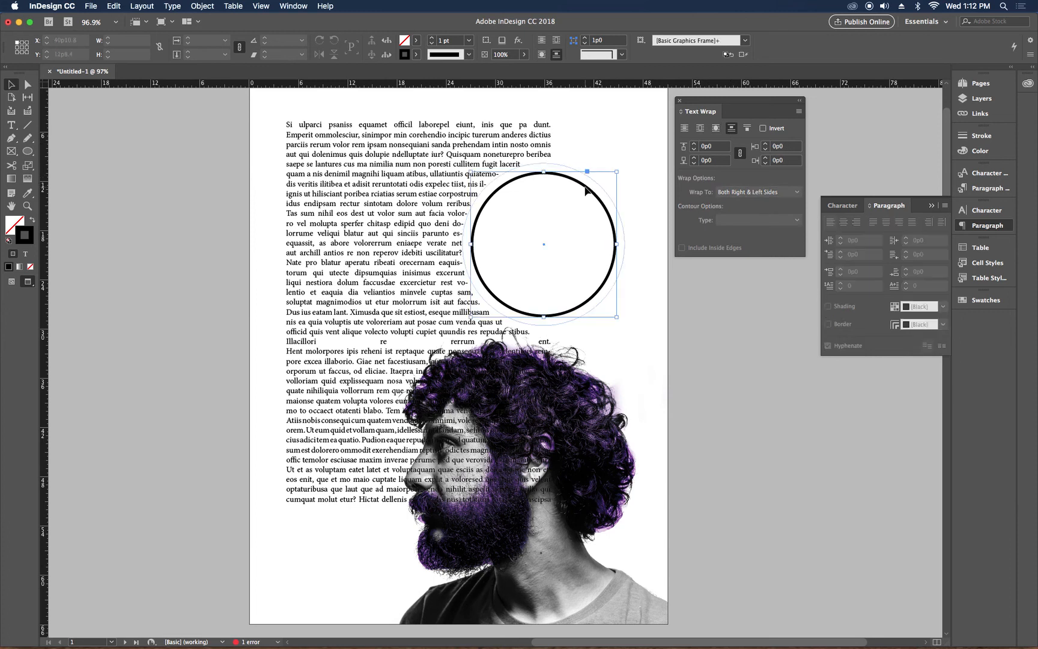
{"action": "left_click", "coordinate": [732, 129]}
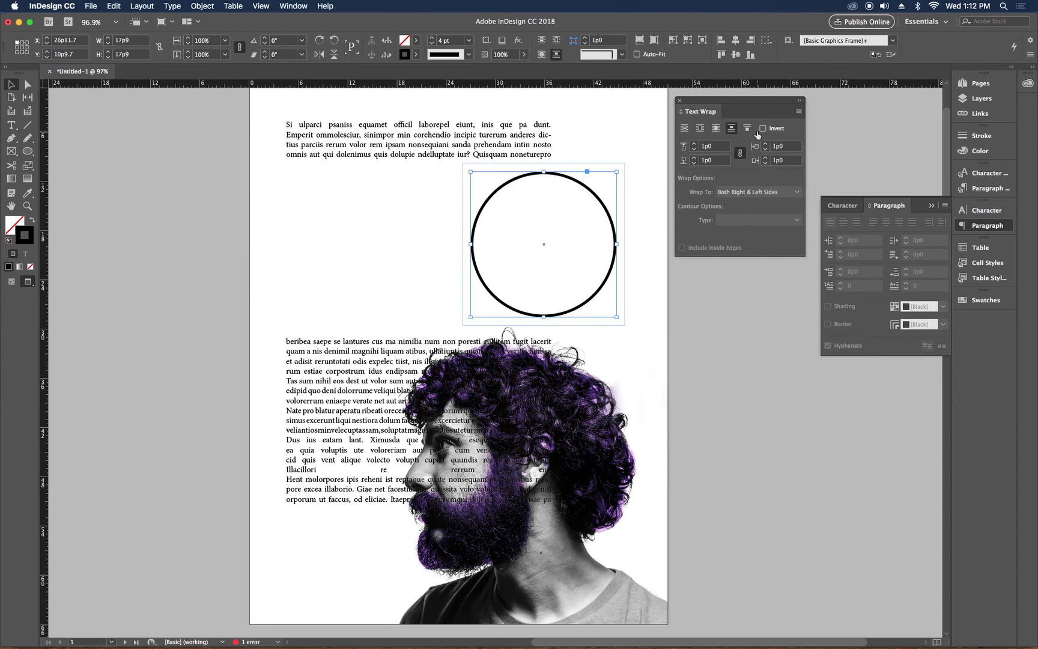
Set the circle's text wrap to Jump to Next Column with Invert, and move the circle left to about X 13p8.4, Y 10p8.2
{"action": "left_click", "coordinate": [747, 129]}
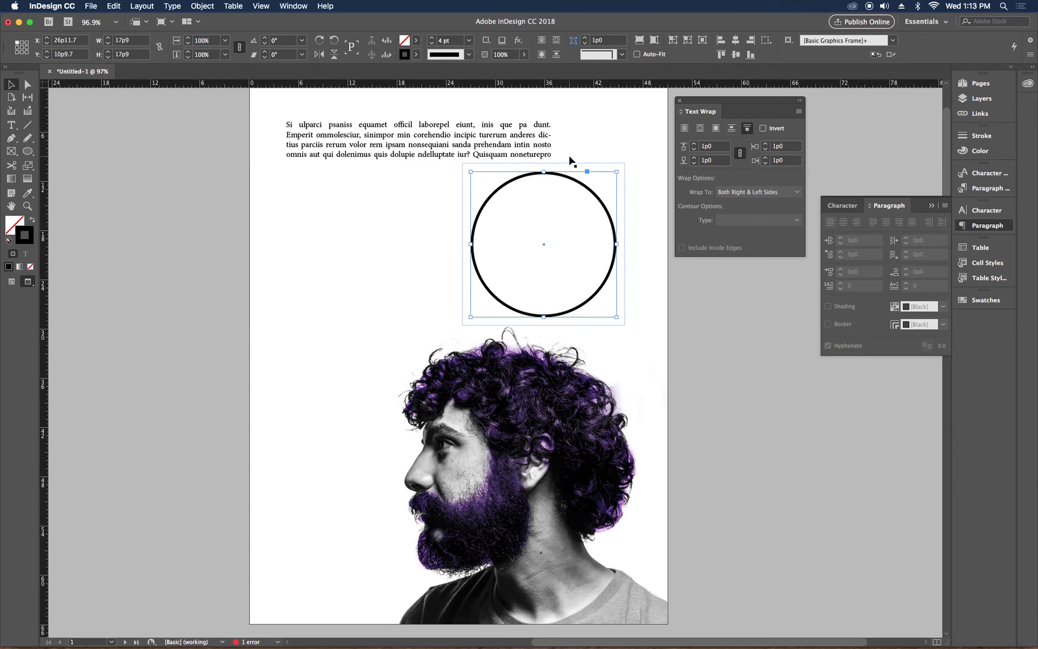
{"action": "left_click", "coordinate": [764, 128]}
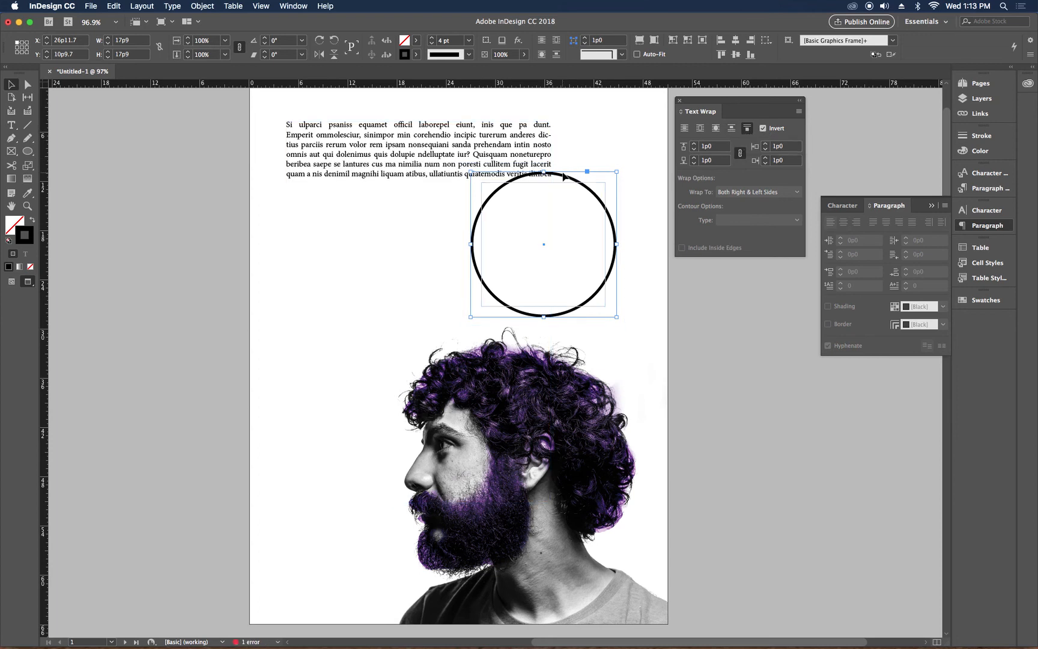
{"action": "left_click_drag", "start_coordinate": [581, 182], "coordinate": [474, 189]}
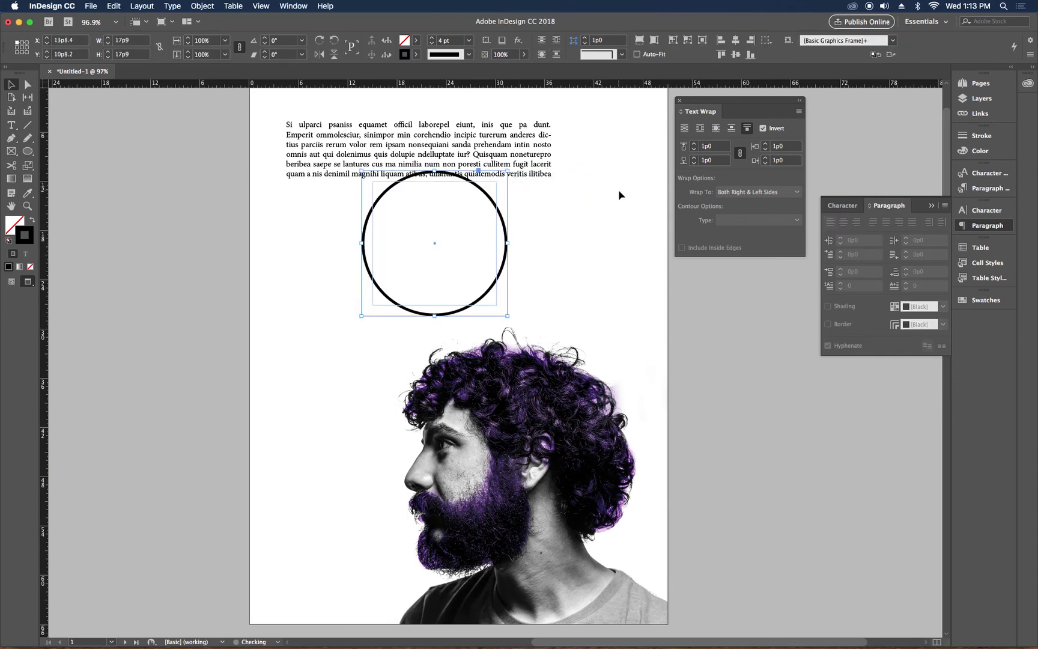
Select the placeholder text frame and apply a bounding box text wrap to it
{"action": "left_click", "coordinate": [531, 180]}
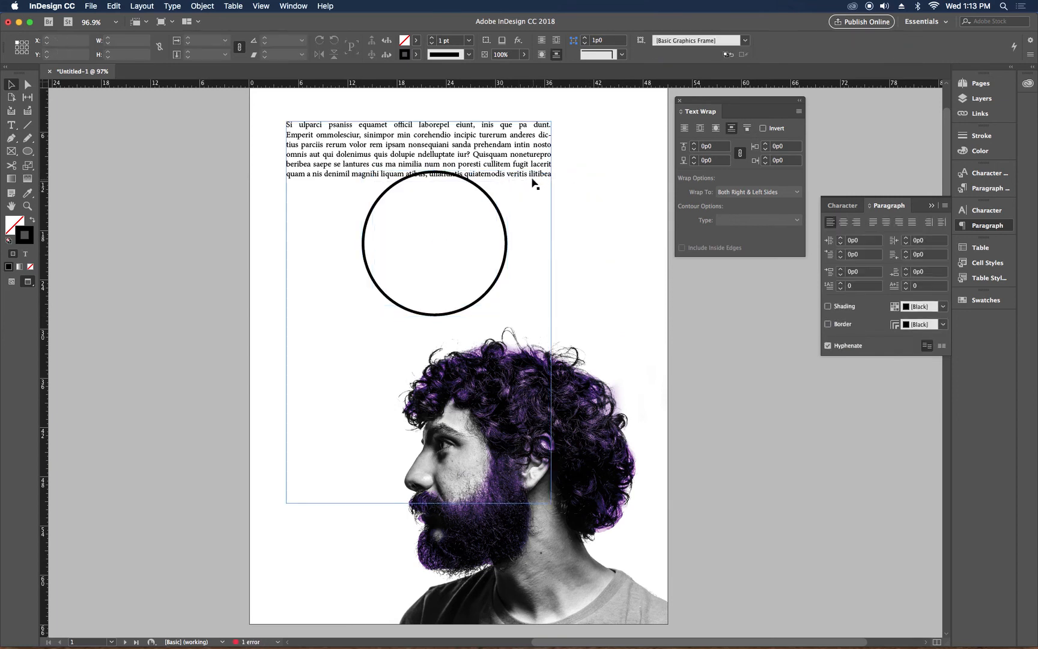
{"action": "left_click", "coordinate": [700, 128]}
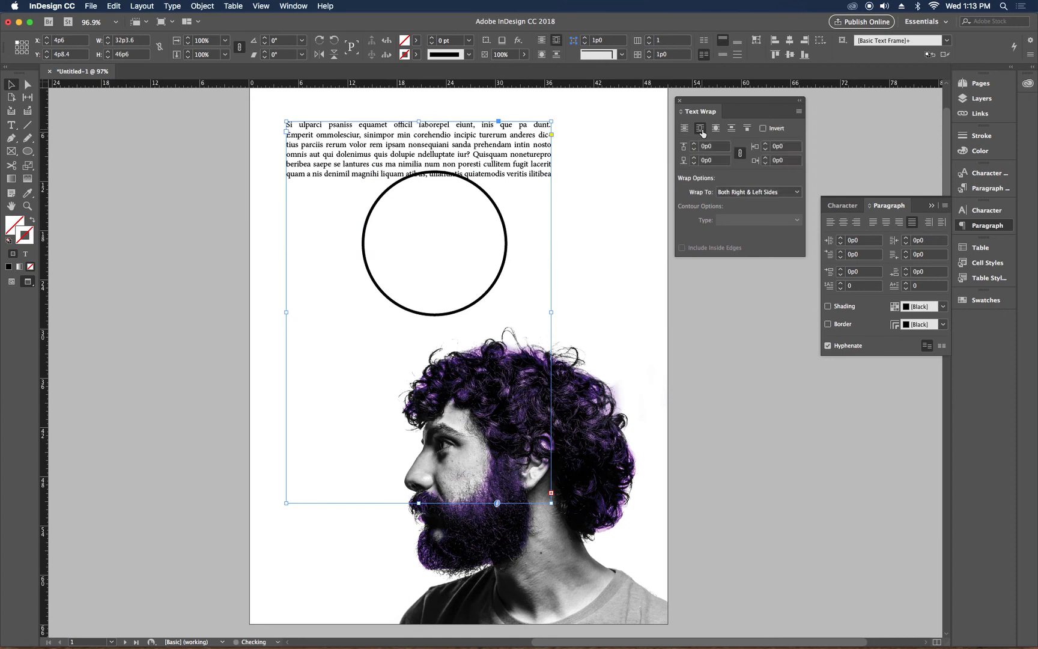
Turn on Invert for the placeholder text frame's text wrap and set it to wrap around the object shape
{"action": "left_click", "coordinate": [763, 128]}
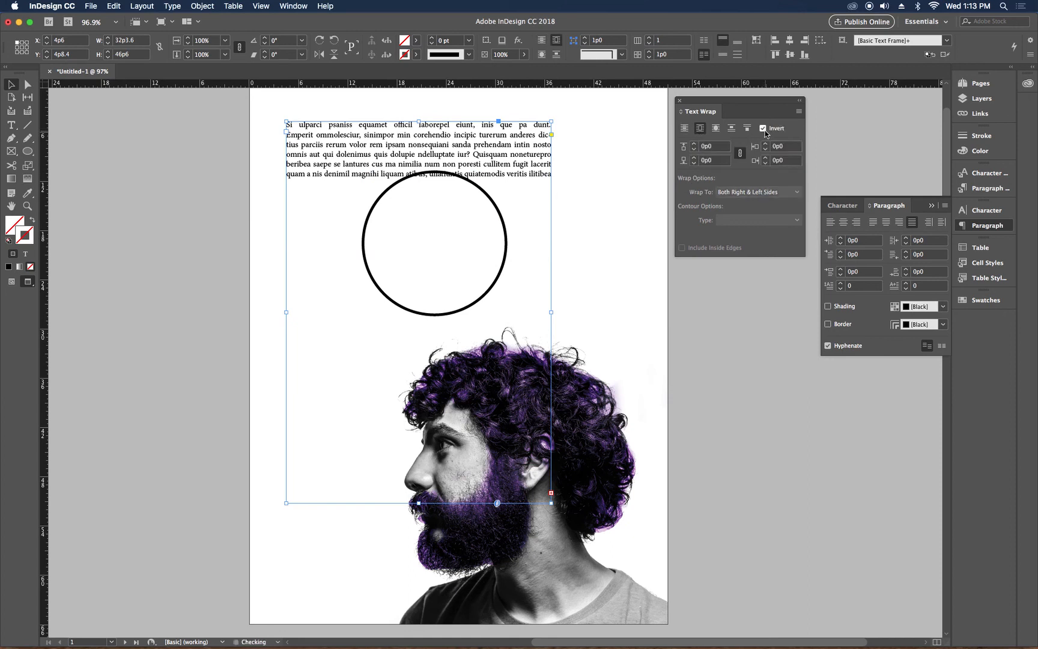
{"action": "left_click", "coordinate": [715, 128]}
Set the circle's inverted text wrap to the bounding box and switch it to wrap around the object shape
{"action": "left_click", "coordinate": [494, 208]}
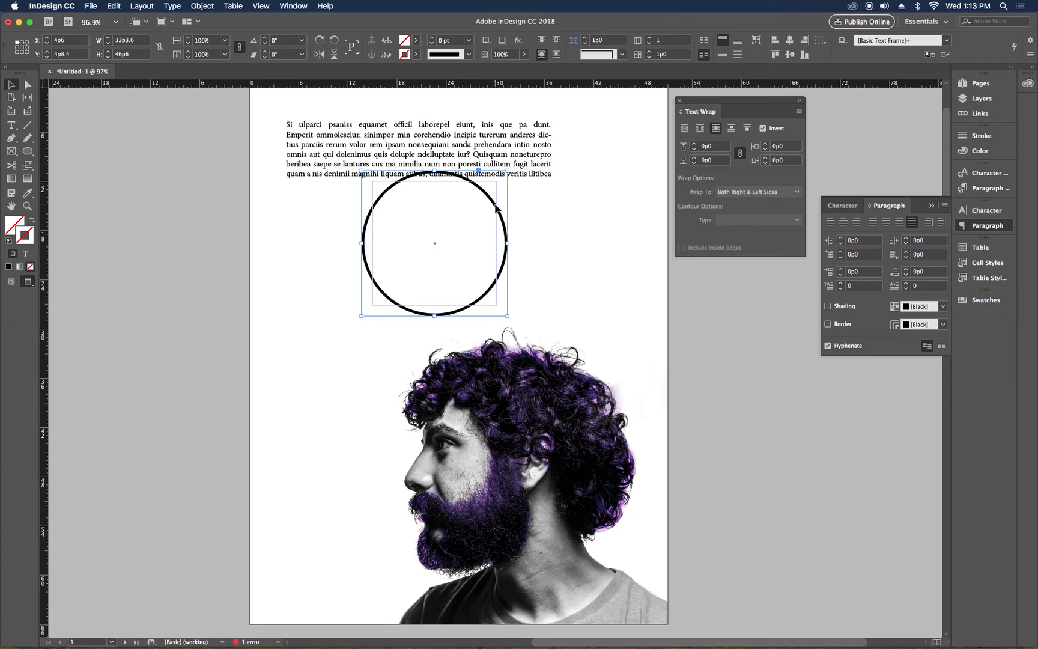
{"action": "left_click", "coordinate": [699, 128]}
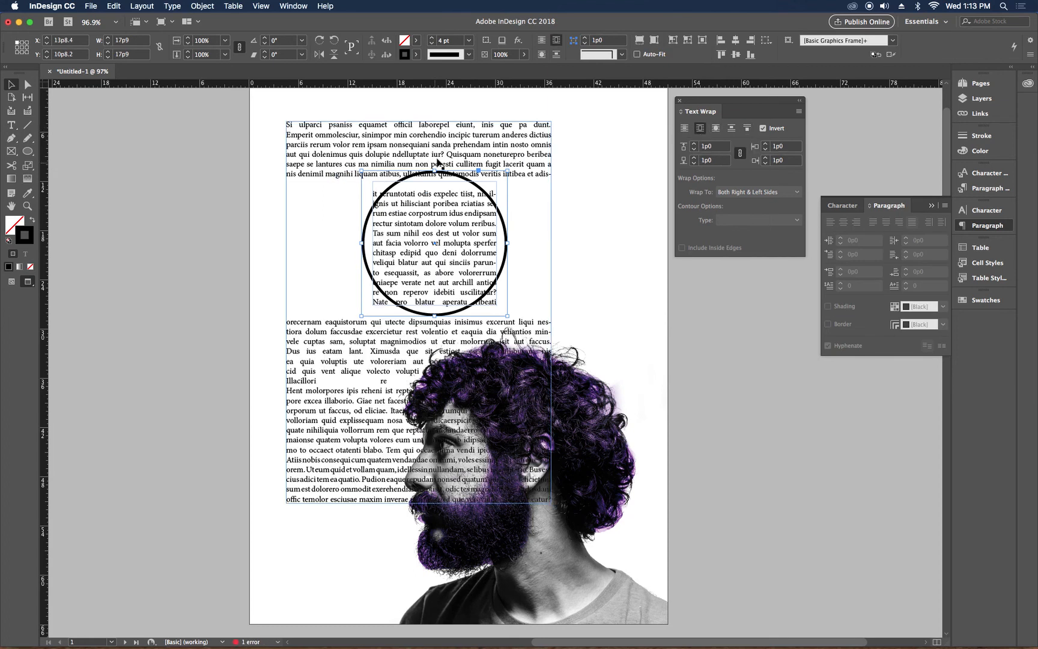
{"action": "left_click", "coordinate": [715, 128]}
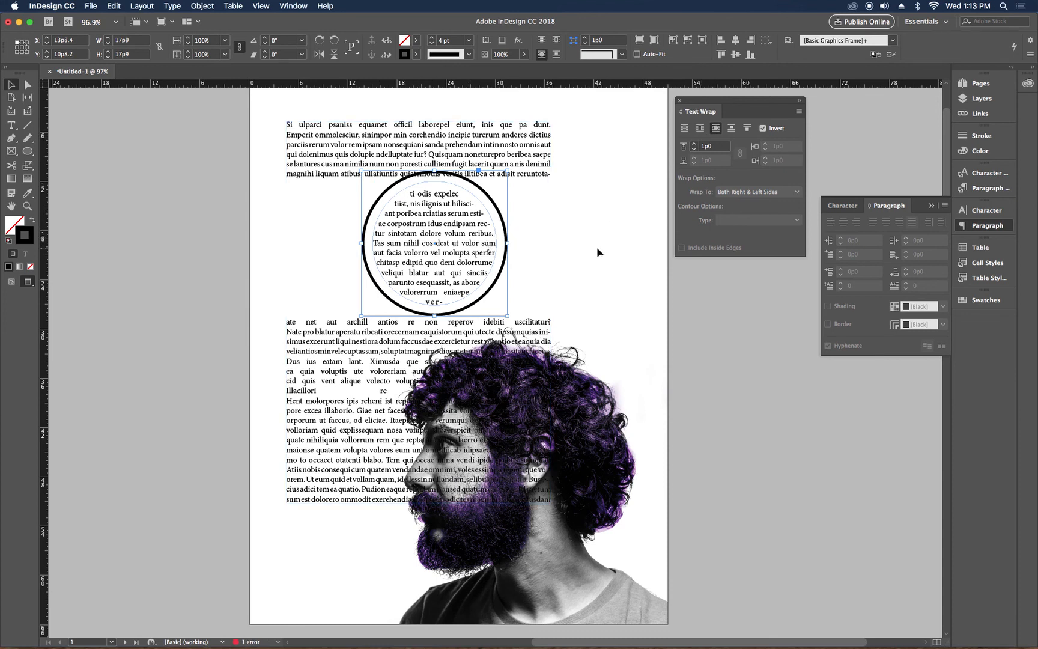
{"action": "left_click", "coordinate": [623, 276]}
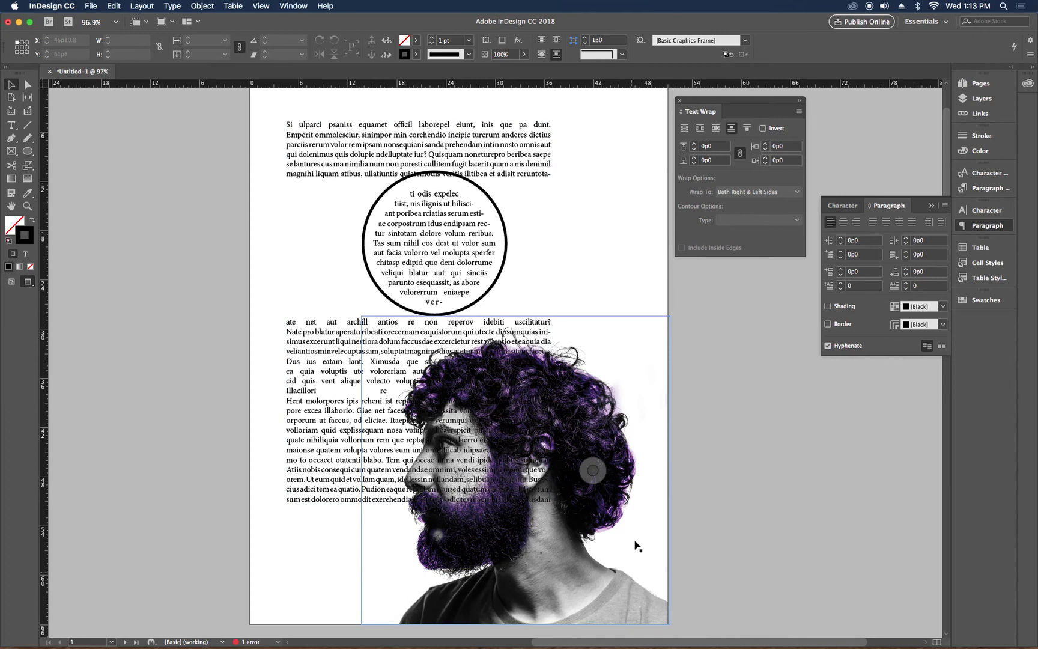
{"action": "left_click", "coordinate": [12, 126]}
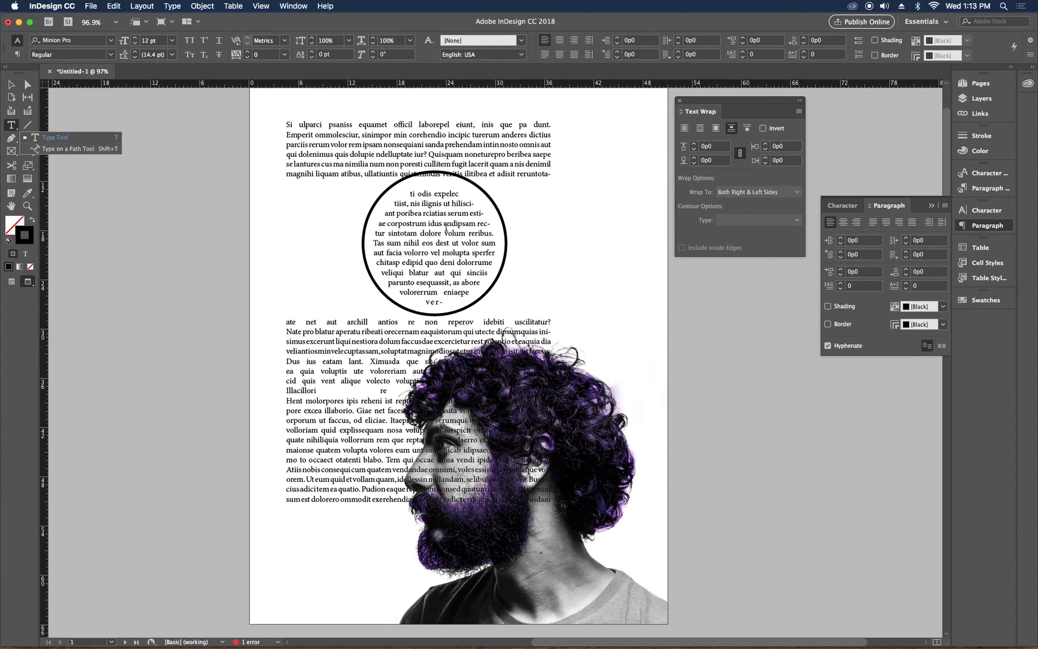
{"action": "left_click", "coordinate": [11, 84]}
{"action": "left_click", "coordinate": [436, 162]}
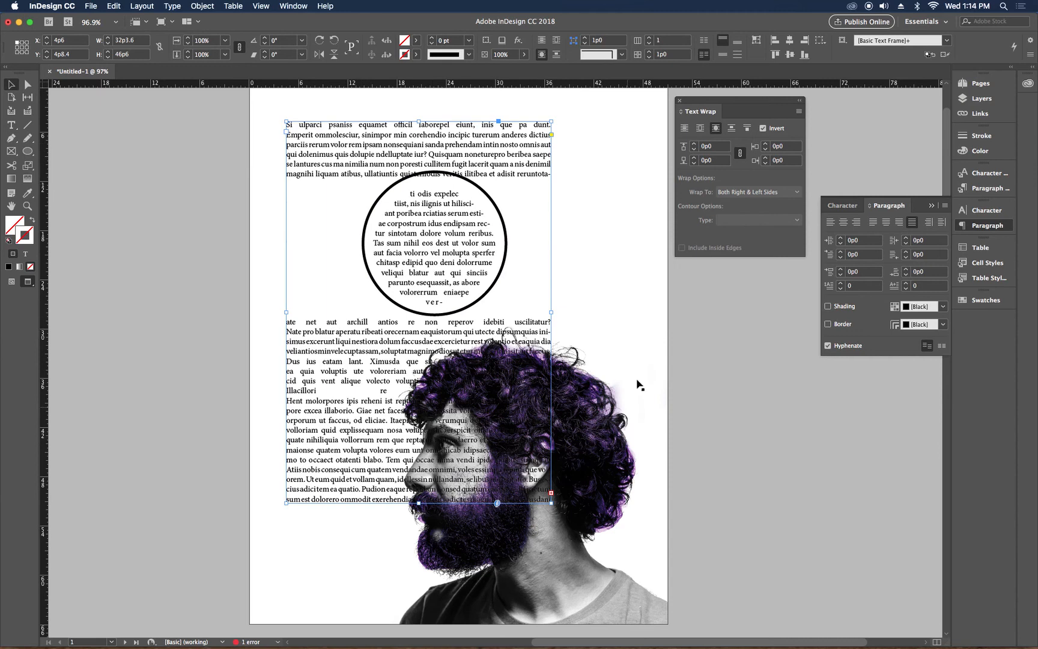
Move the circle right to about X 23p8.4, Y 10p6, and delete it from the page
{"action": "left_click", "coordinate": [502, 218]}
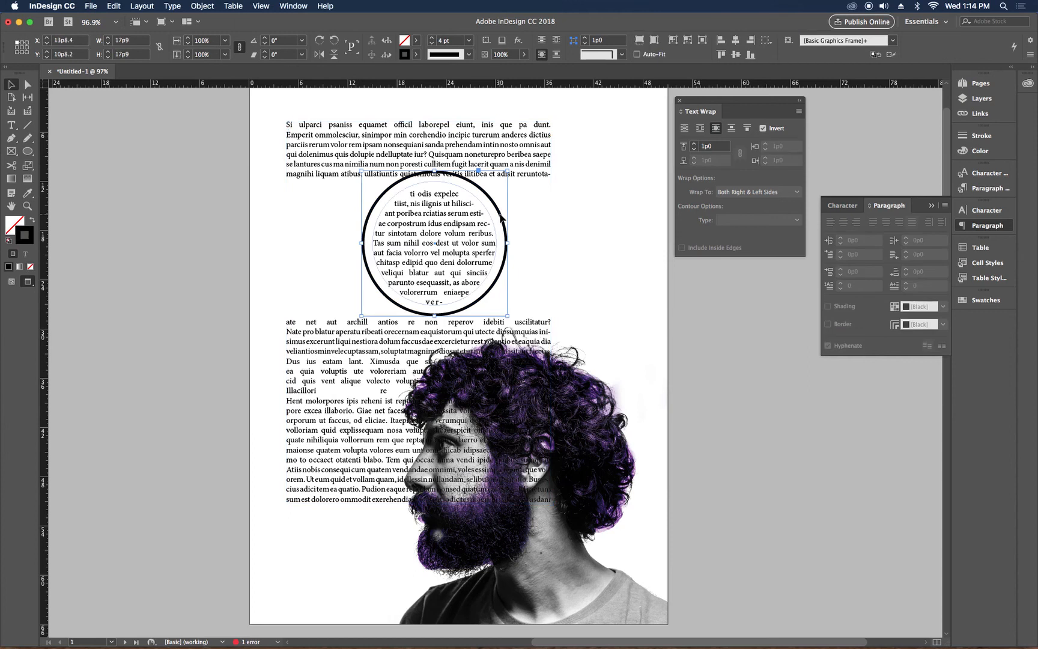
{"action": "left_click_drag", "start_coordinate": [502, 218], "coordinate": [585, 216]}
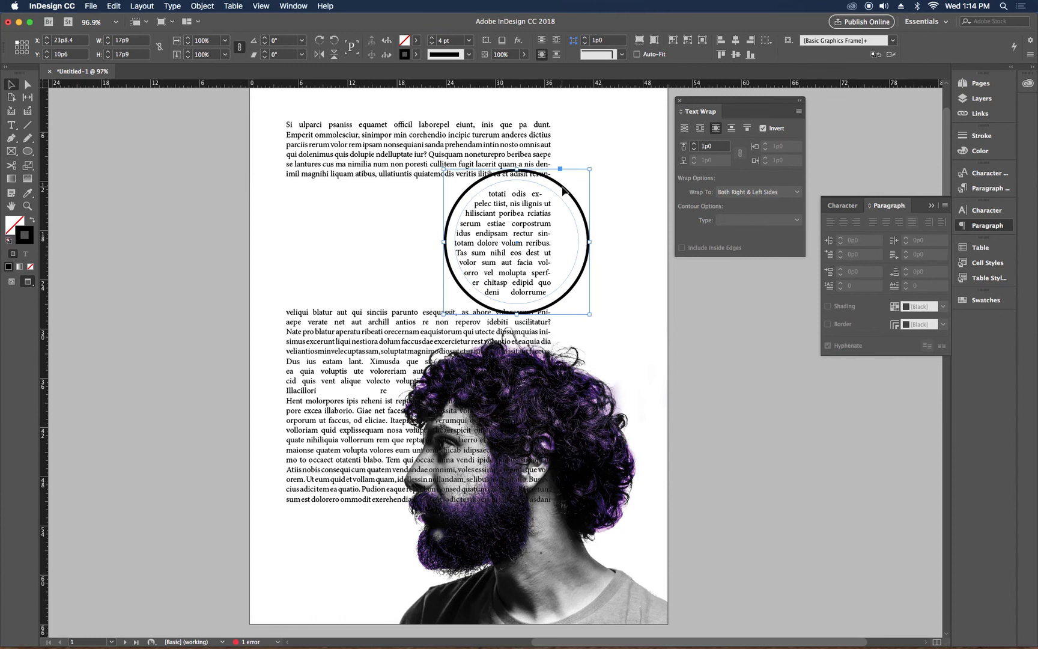
{"action": "key", "text": "BackSpace"}
{"action": "left_click", "coordinate": [461, 212]}
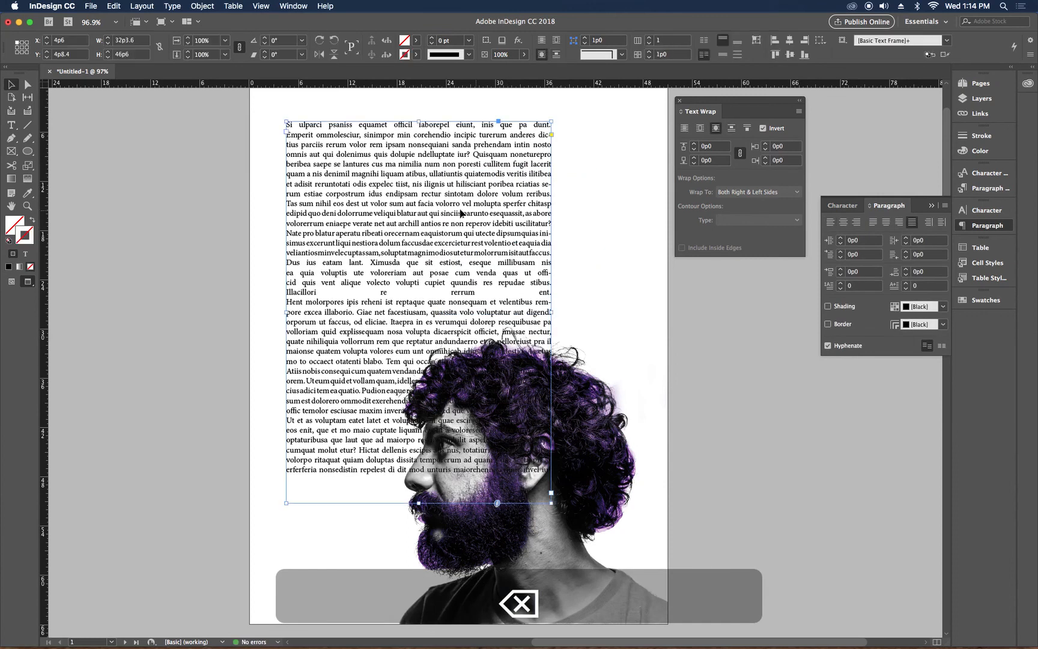
Select the portrait image and set its text wrap to wrap around the object shape
{"action": "left_click", "coordinate": [593, 470]}
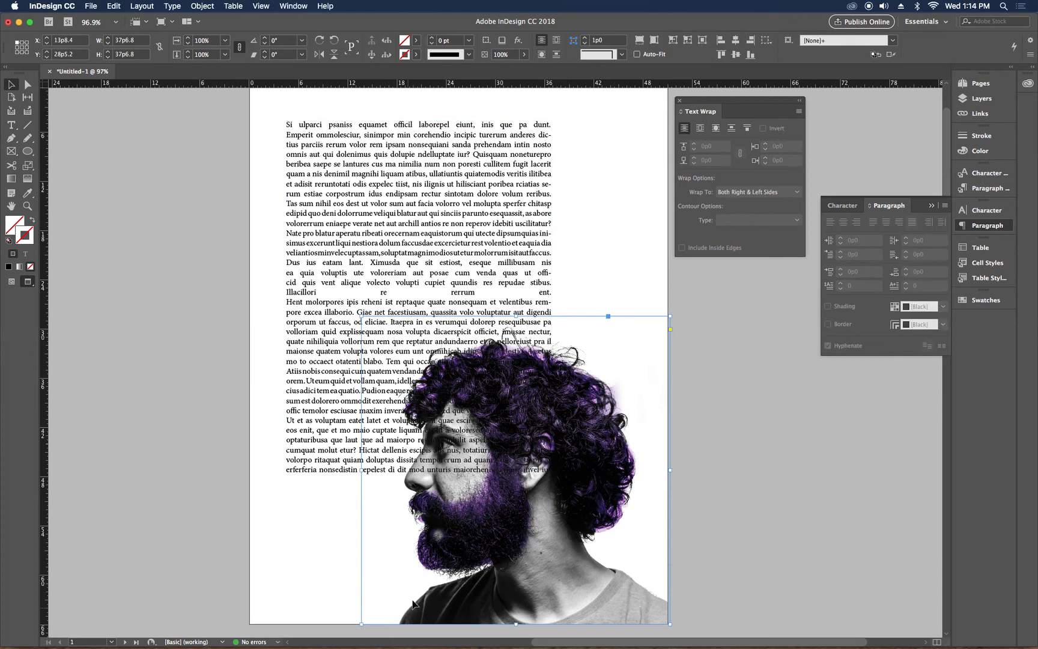
{"action": "left_click", "coordinate": [716, 129]}
{"action": "left_click", "coordinate": [576, 322]}
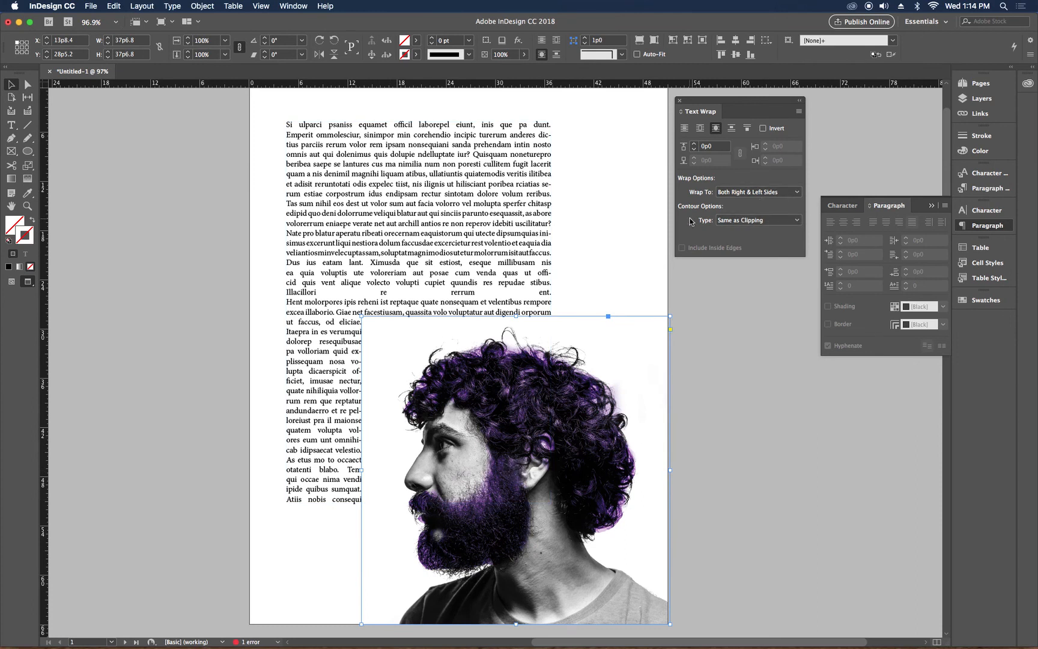
Try the Bounding Box contour type on the portrait image's text wrap and change it to Detect Edges
{"action": "left_click", "coordinate": [738, 221]}
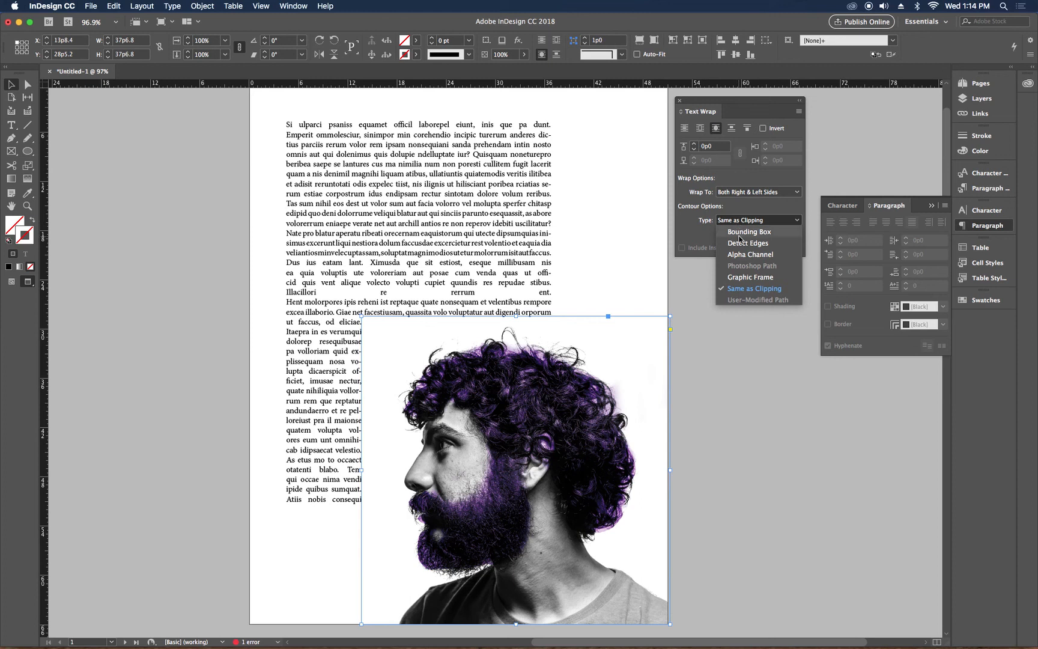
{"action": "left_click", "coordinate": [739, 237]}
{"action": "left_click", "coordinate": [742, 220]}
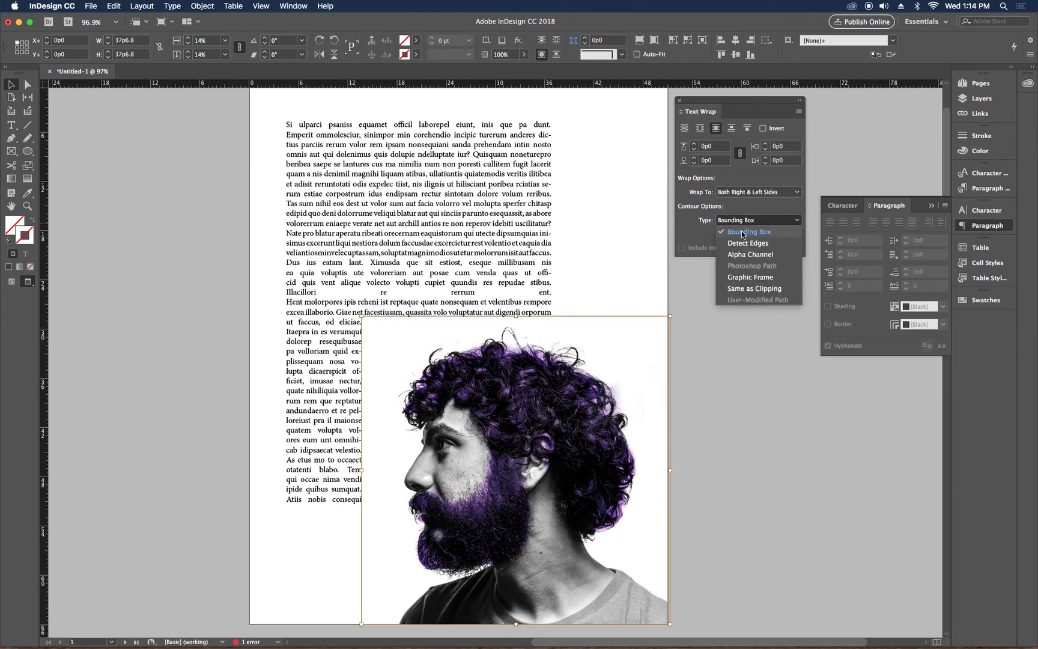
{"action": "left_click", "coordinate": [746, 244]}
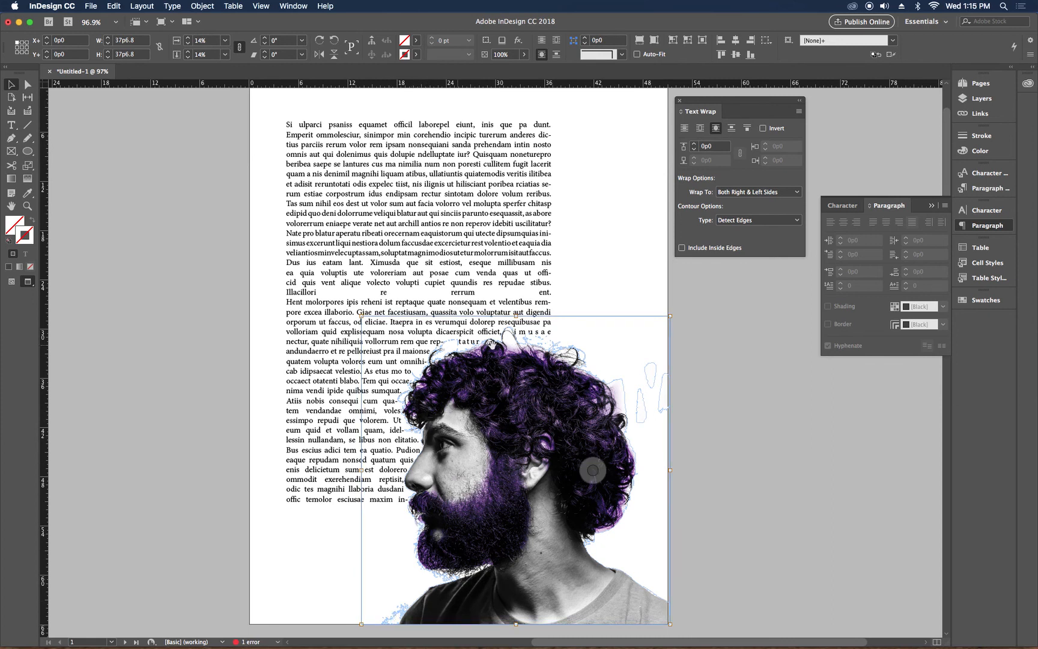
Increase the portrait image's text wrap offset to 0p8
{"action": "left_click", "coordinate": [695, 143]}
{"action": "left_click", "coordinate": [695, 144]}
{"action": "left_click", "coordinate": [694, 144]}
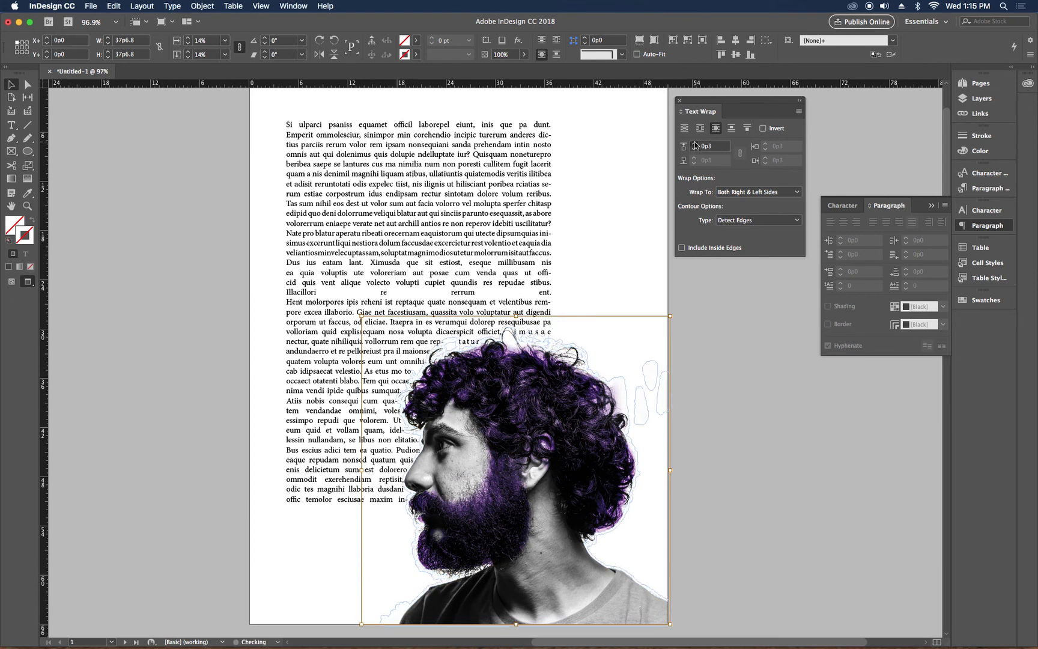
{"action": "left_click", "coordinate": [694, 144]}
{"action": "left_click", "coordinate": [694, 144]}
{"action": "left_click", "coordinate": [694, 145]}
{"action": "left_click", "coordinate": [695, 144]}
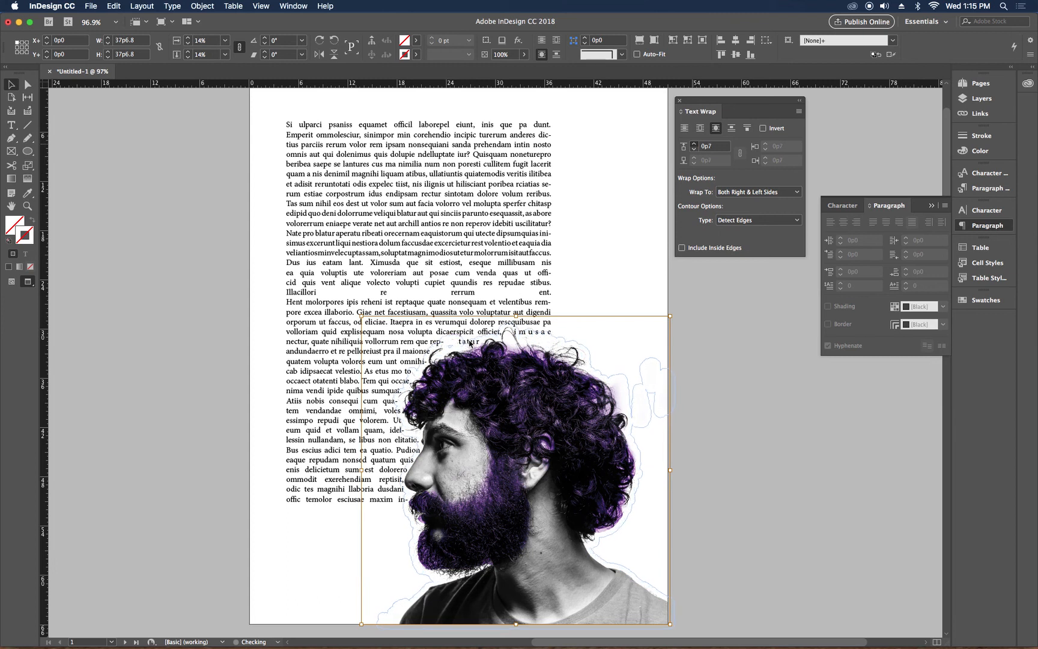
{"action": "key", "text": "Up"}
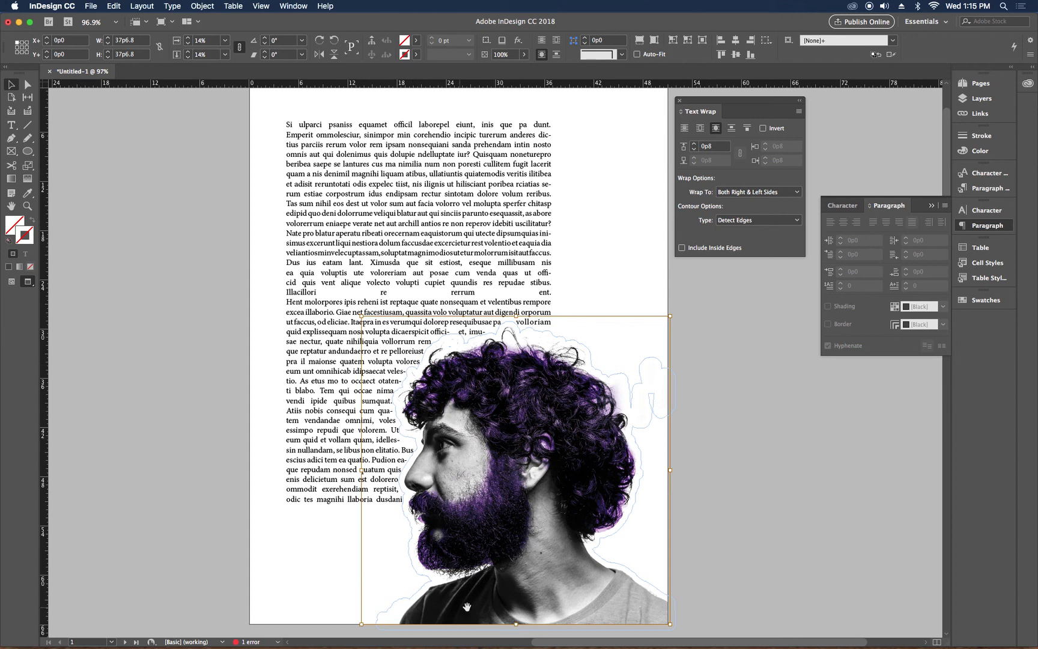
Set the portrait image's wrap contour type to Alpha Channel and its Wrap To option to Left Side
{"action": "left_click", "coordinate": [752, 221]}
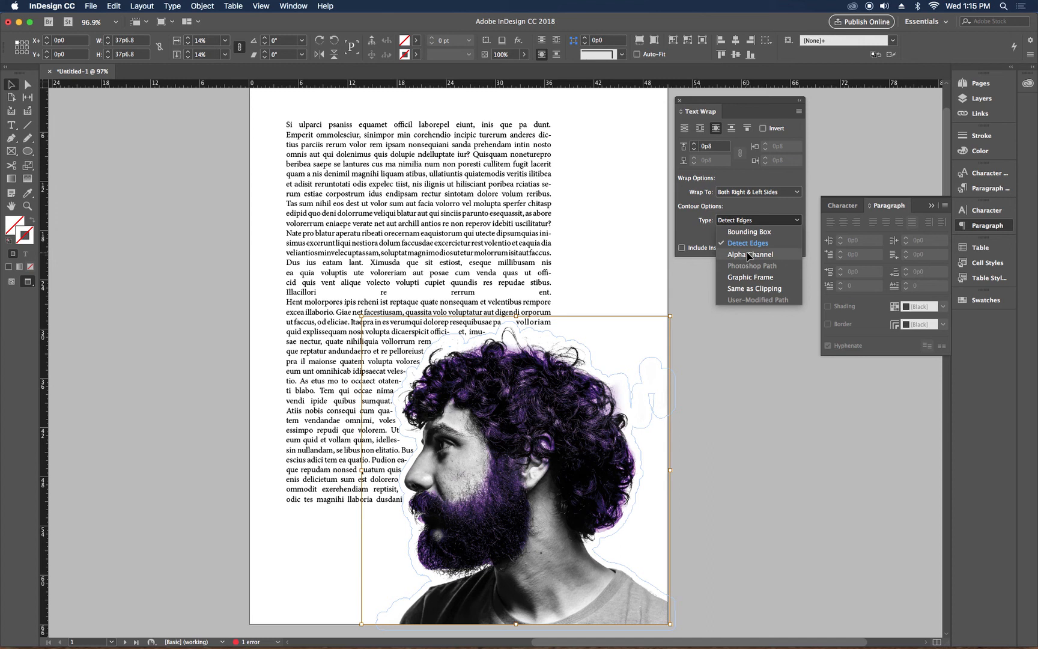
{"action": "left_click", "coordinate": [746, 253]}
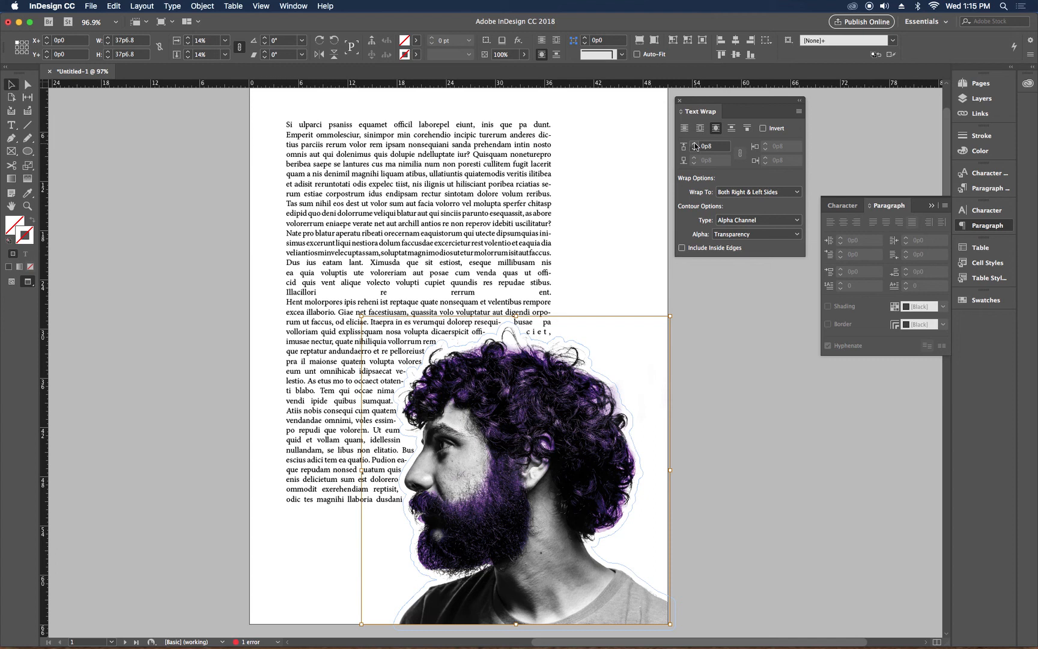
{"action": "left_click", "coordinate": [737, 193]}
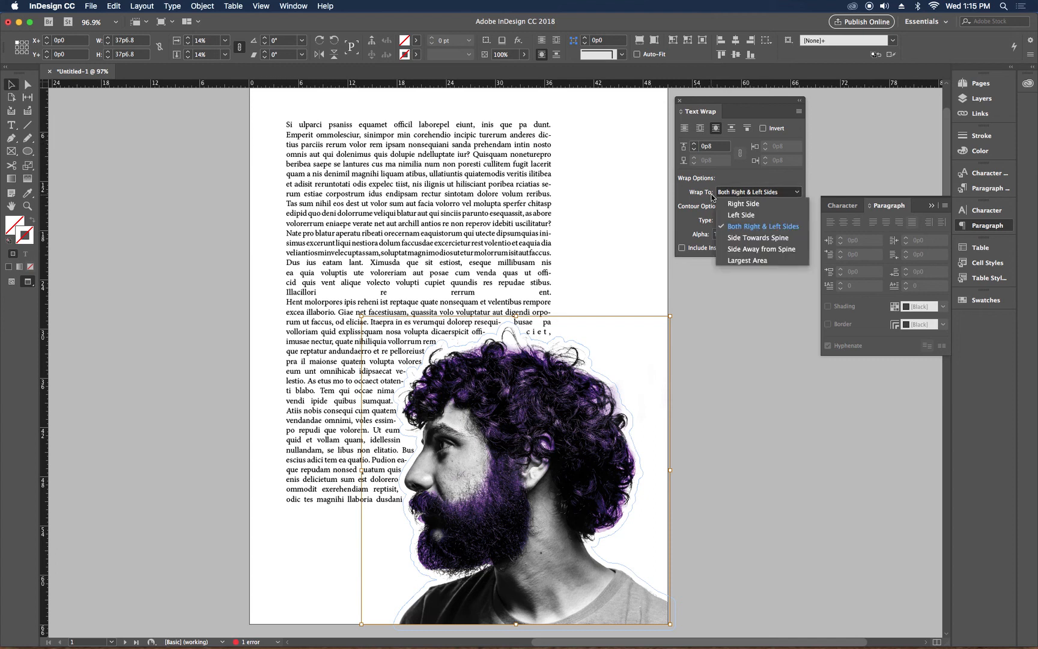
{"action": "left_click", "coordinate": [742, 215]}
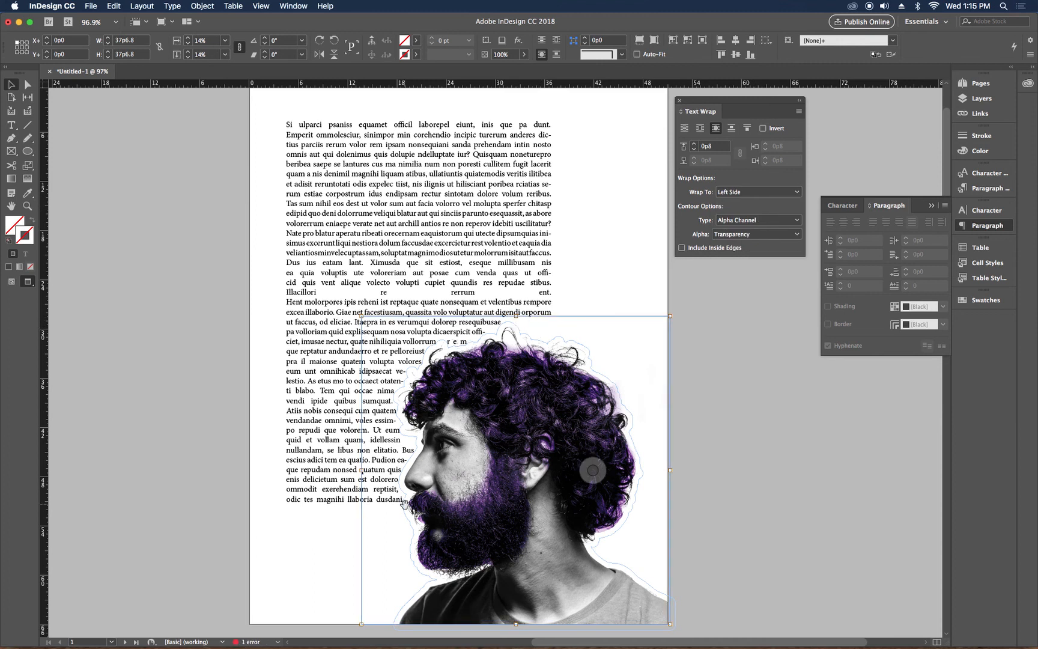
{"action": "left_click", "coordinate": [526, 337]}
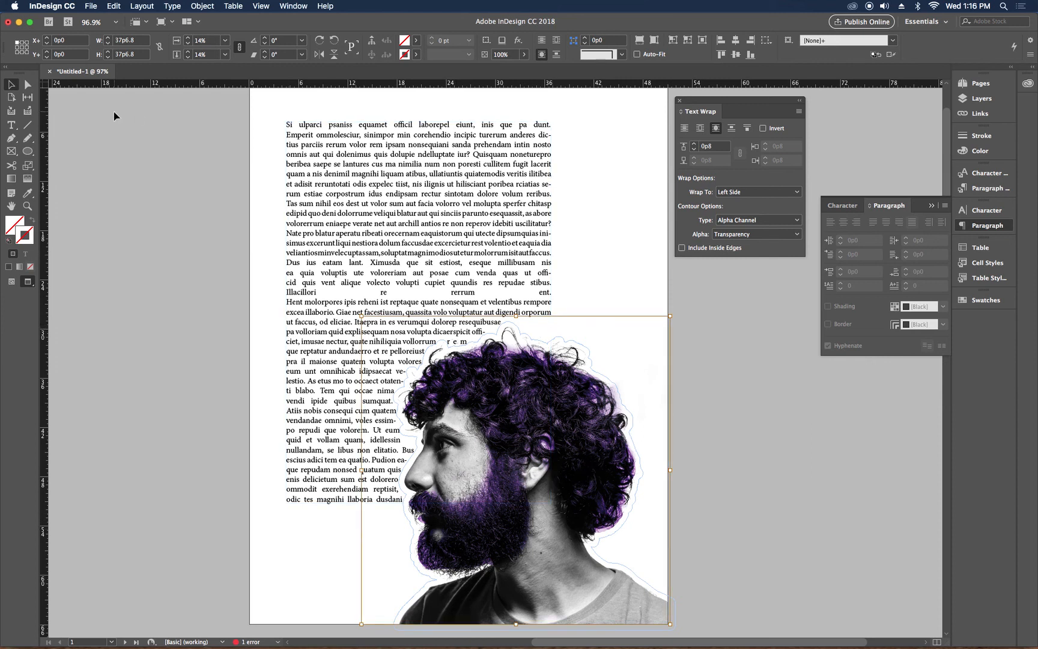
{"action": "left_click", "coordinate": [93, 135]}
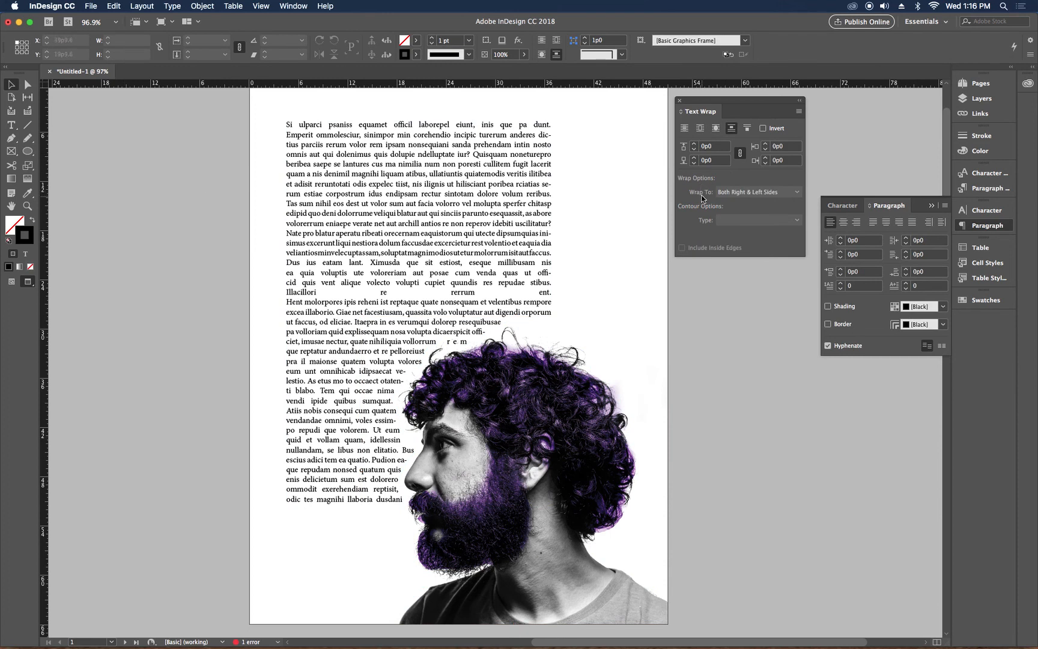
Reselect the portrait image and set its Wrap To option to Largest Area
{"action": "left_click", "coordinate": [591, 471]}
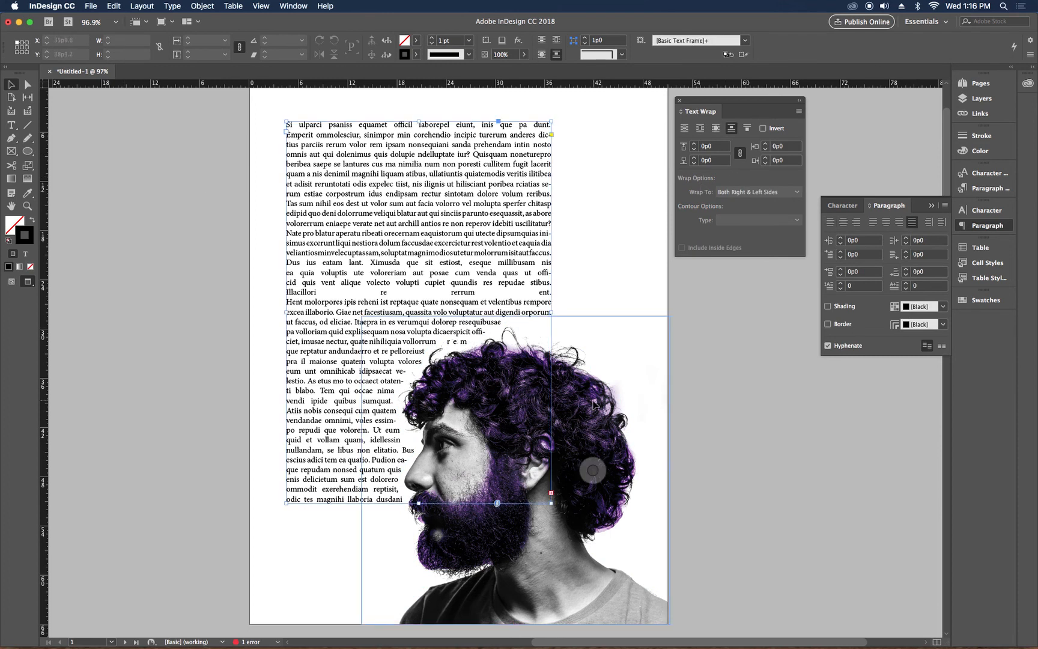
{"action": "left_click", "coordinate": [736, 192]}
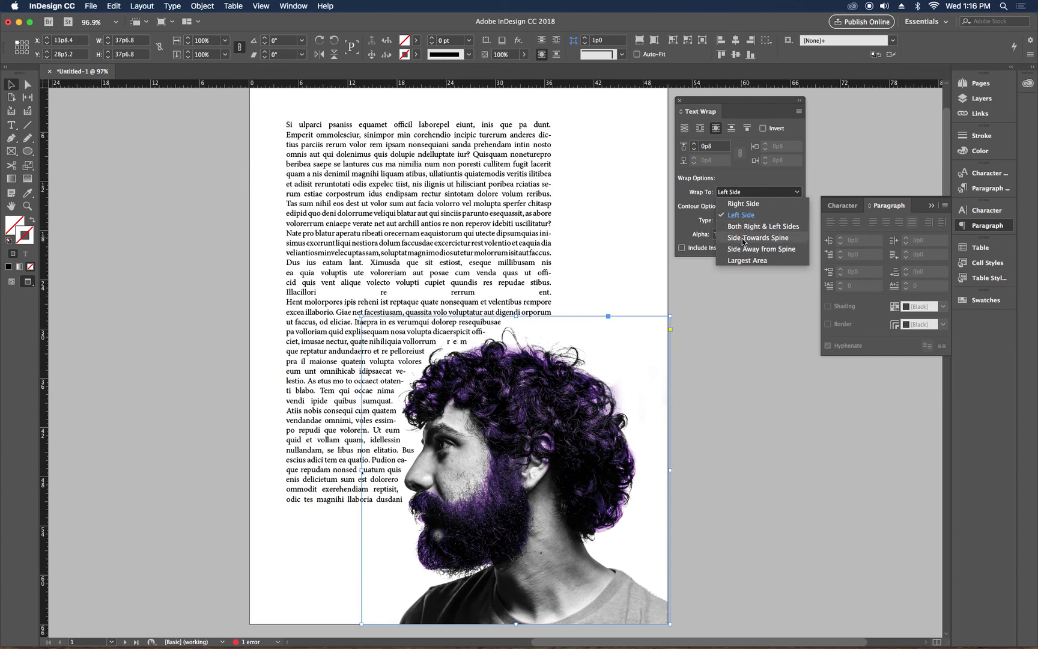
{"action": "left_click", "coordinate": [749, 261]}
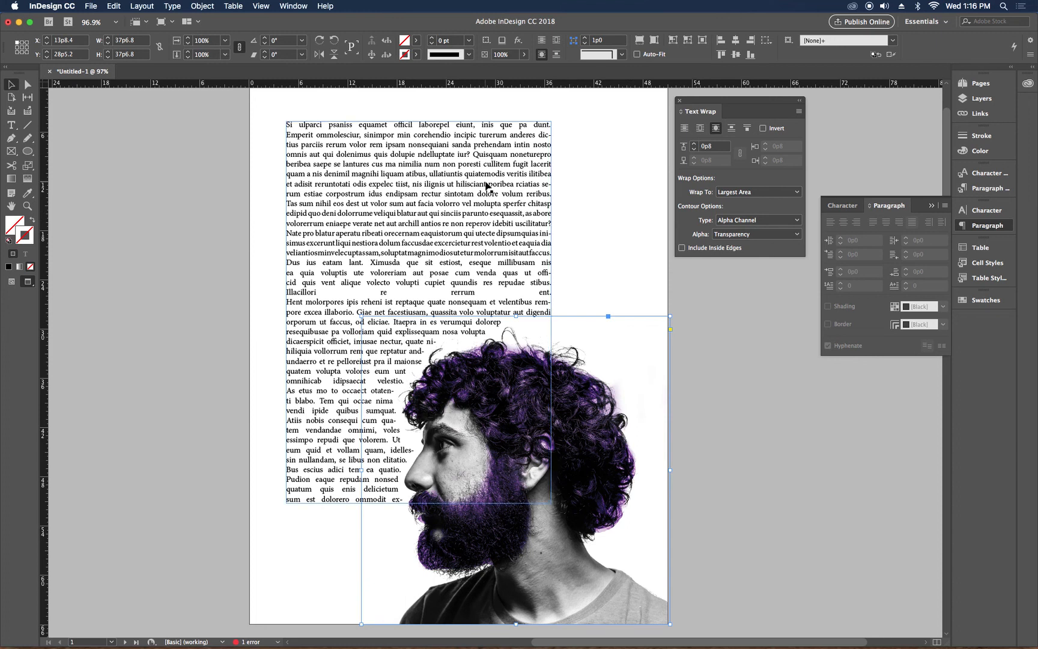
Move the placeholder text frame down to about X 4p0, Y 17p7.2 so it runs alongside the portrait
{"action": "left_click", "coordinate": [442, 170]}
{"action": "left_click_drag", "start_coordinate": [448, 157], "coordinate": [445, 263]}
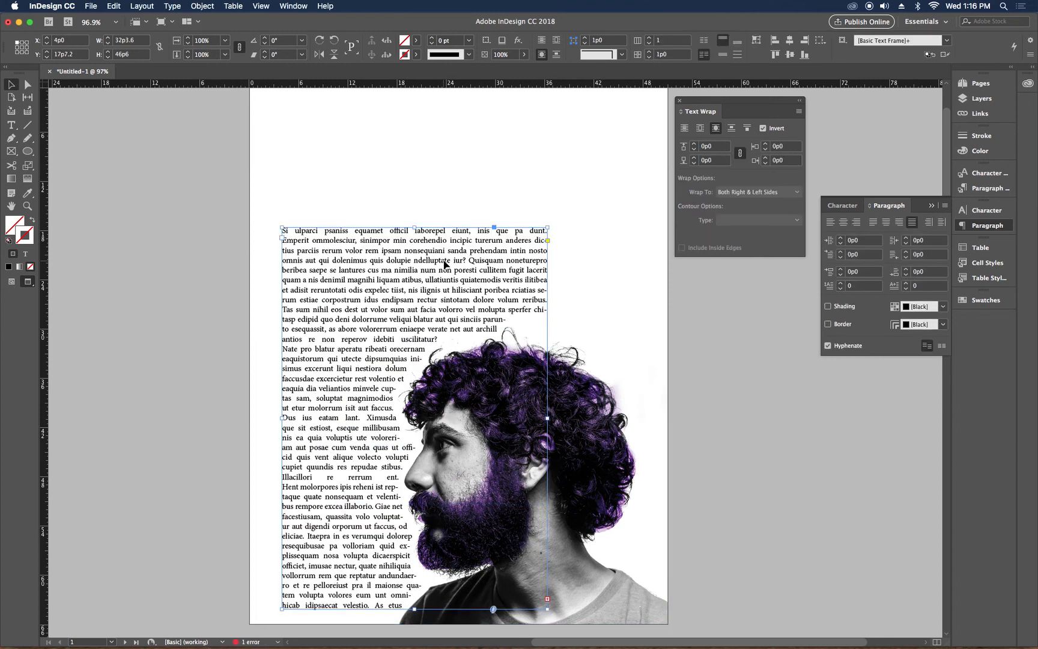
{"action": "left_click", "coordinate": [598, 233]}
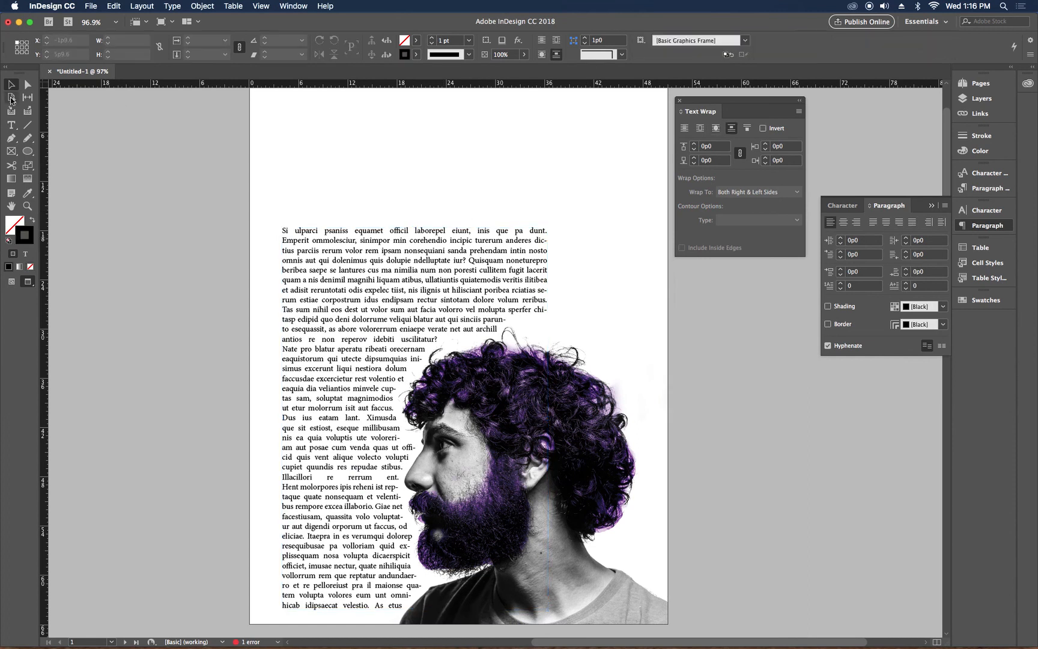
Draw an ellipse about 22p9.6 wide and 24p0 high above the portrait's head, and wrap text around its object shape
{"action": "left_click", "coordinate": [27, 151]}
{"action": "left_click_drag", "start_coordinate": [491, 148], "coordinate": [661, 344]}
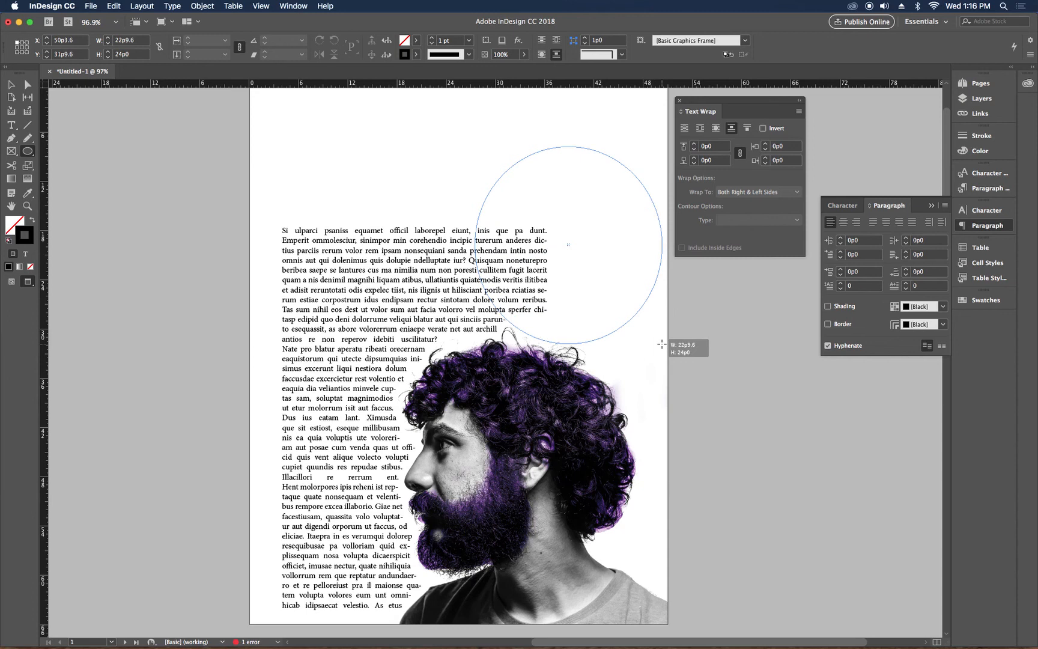
{"action": "left_click_drag", "start_coordinate": [661, 344], "coordinate": [661, 345]}
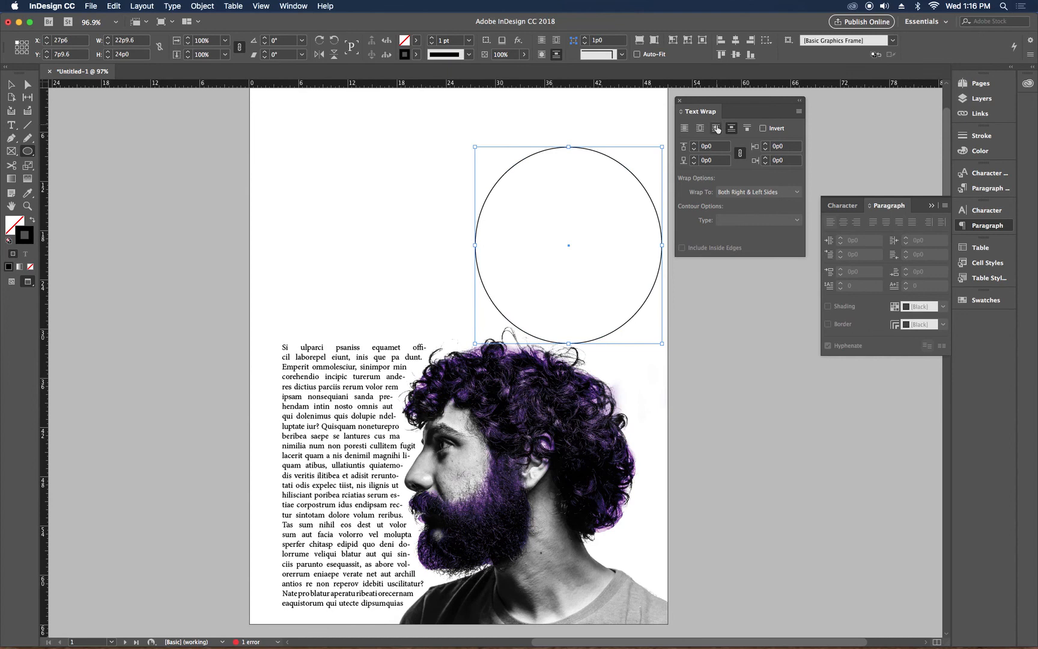
{"action": "left_click", "coordinate": [716, 130]}
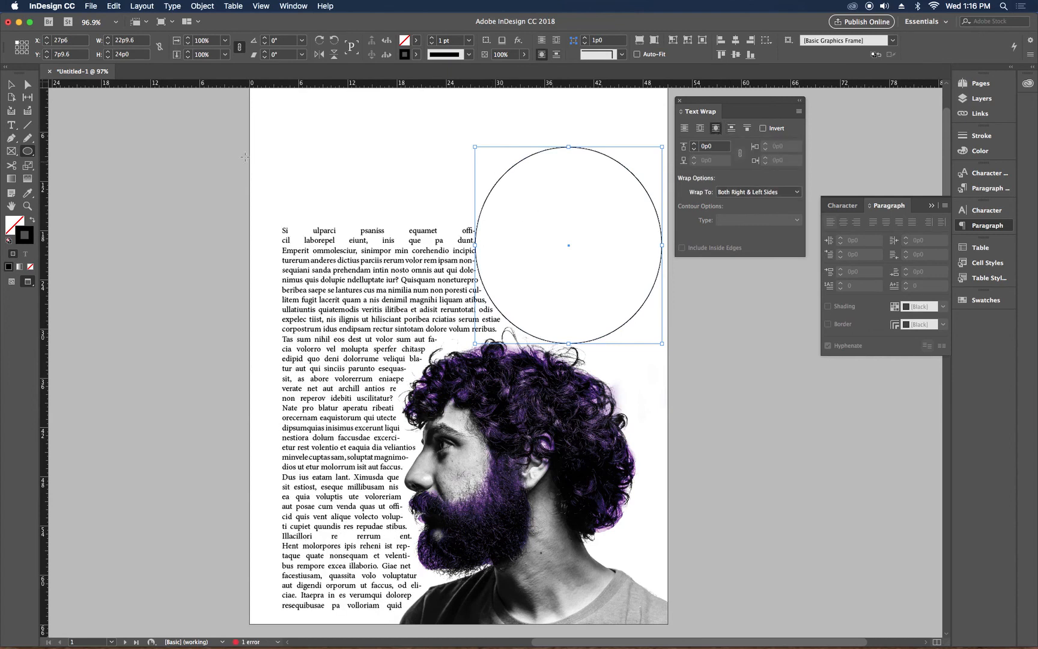
Add a text frame about 27p6 by 11p6 above the placeholder text, overlapping the ellipse, and enter "Title"
{"action": "left_click", "coordinate": [11, 125]}
{"action": "left_click_drag", "start_coordinate": [325, 177], "coordinate": [556, 275]}
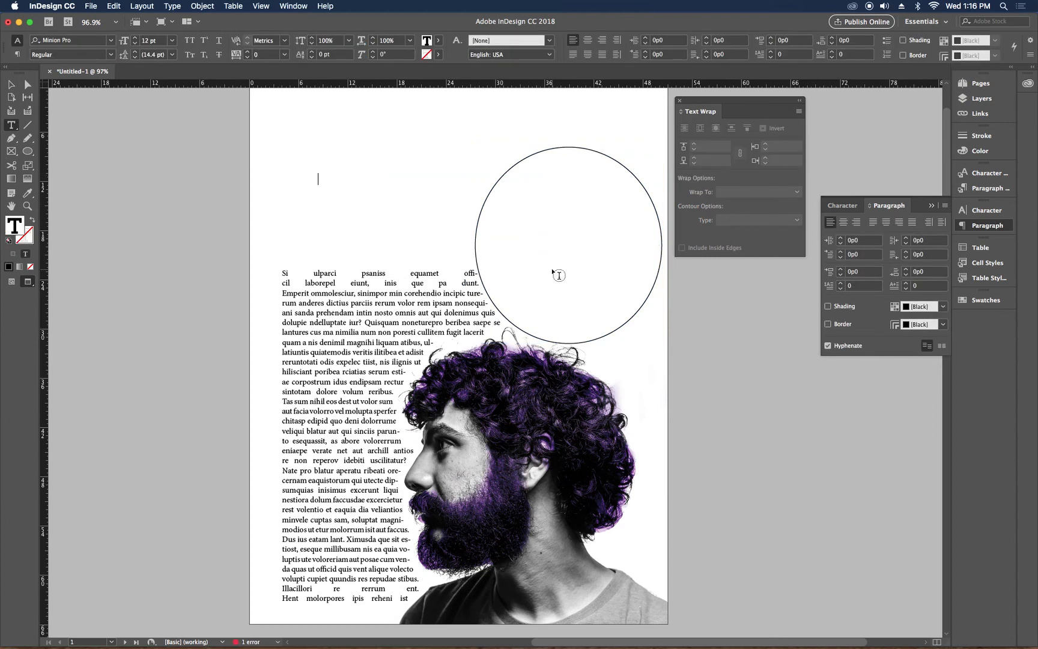
{"action": "type", "text": "Title"}
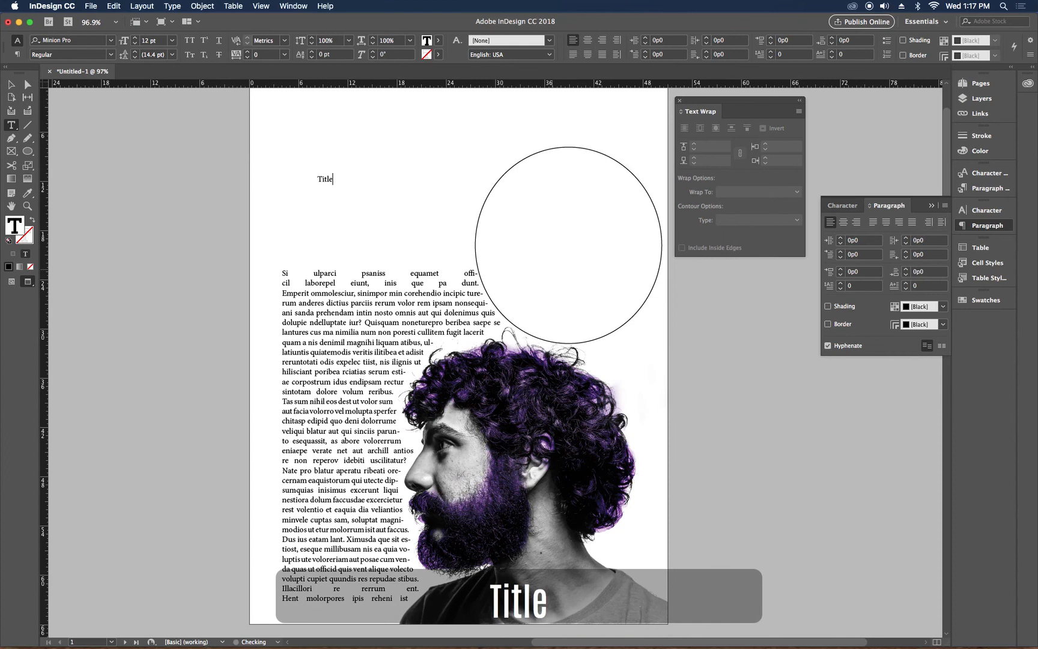
{"action": "left_click", "coordinate": [6, 84]}
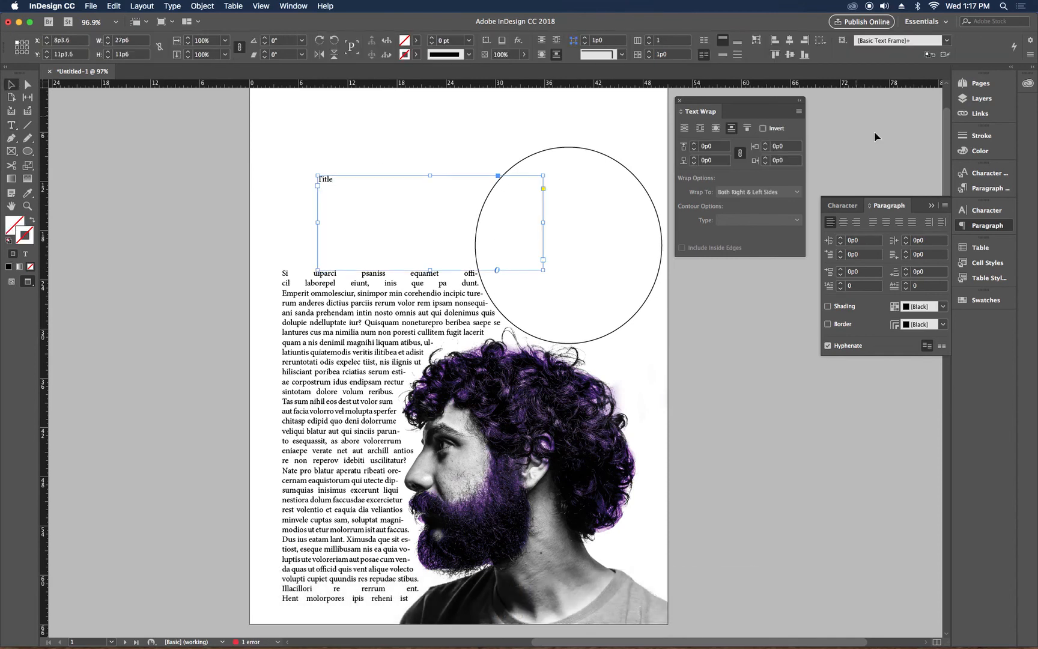
Center the title text horizontally in its frame and set its vertical justification to Center
{"action": "left_click", "coordinate": [844, 223]}
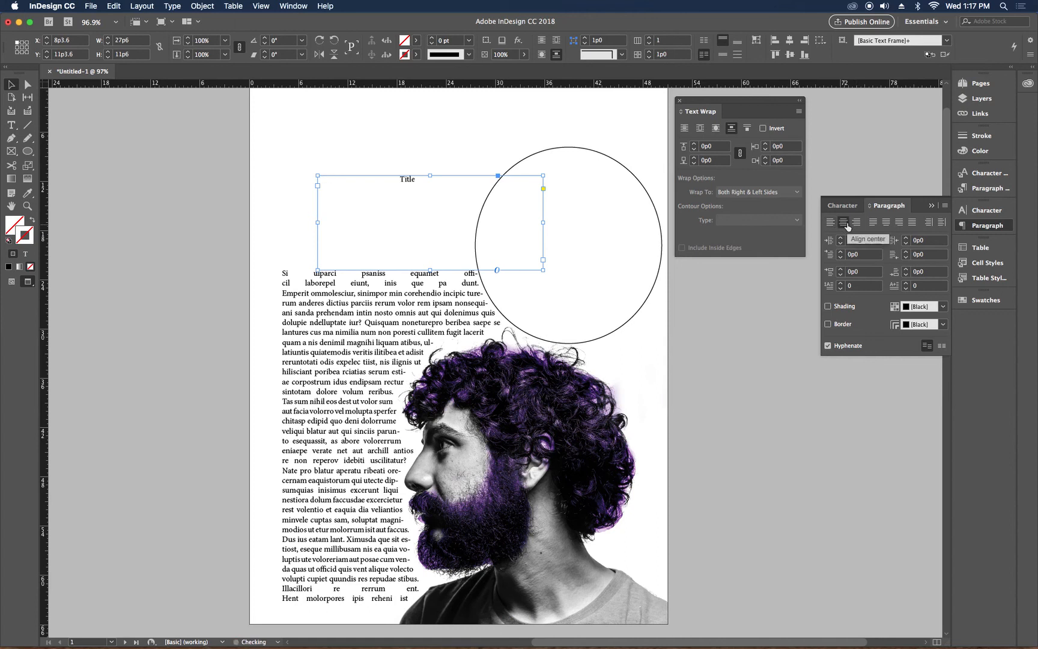
{"action": "left_click", "coordinate": [201, 6]}
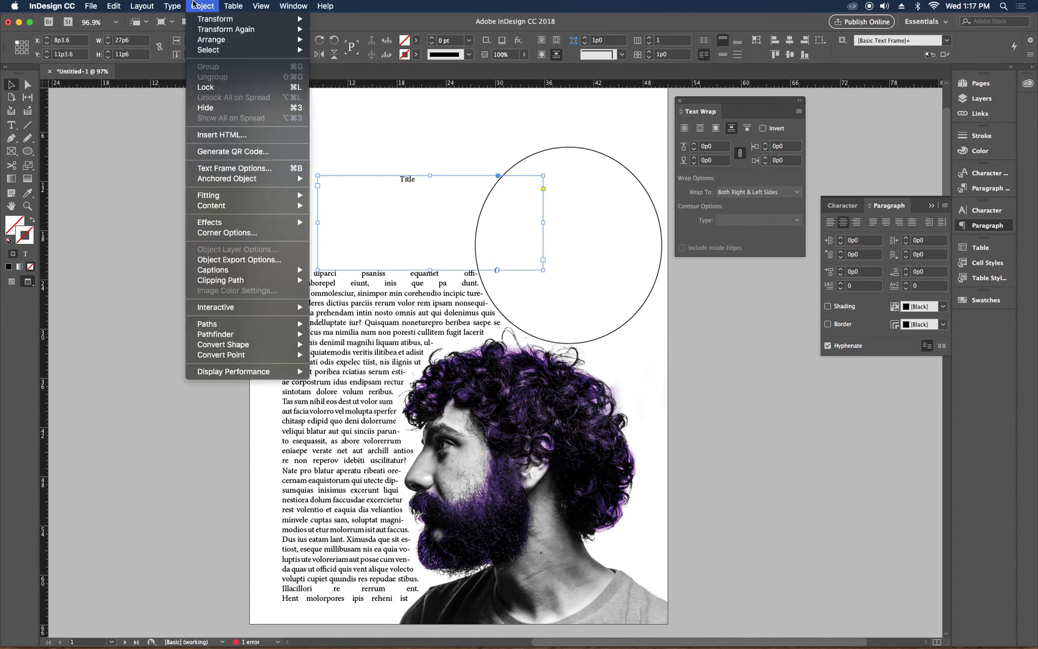
{"action": "left_click", "coordinate": [219, 168]}
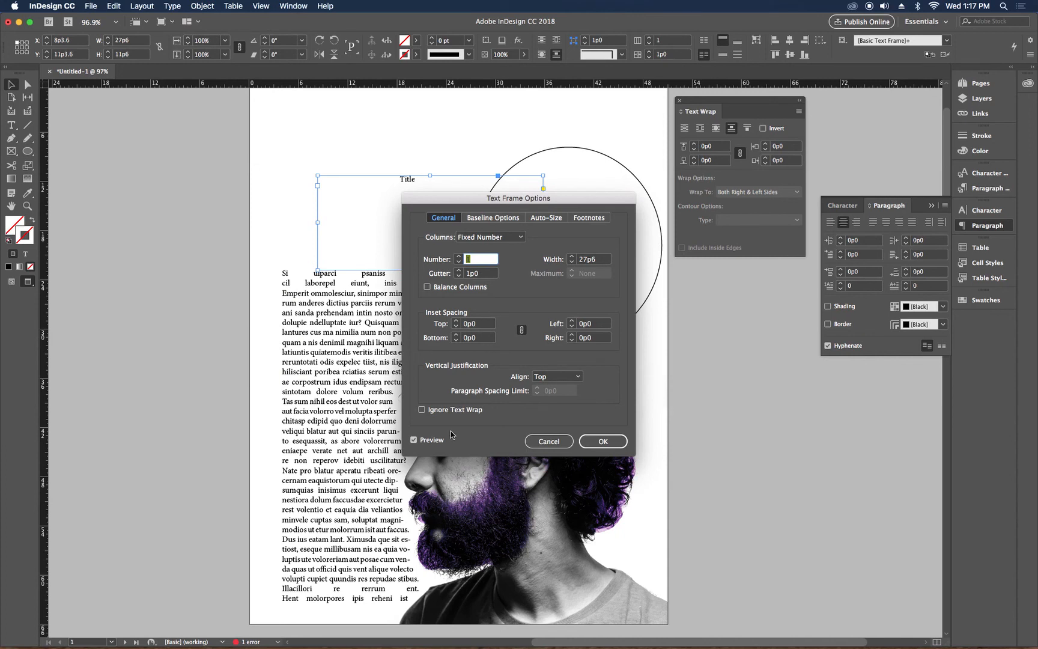
{"action": "left_click", "coordinate": [580, 378]}
{"action": "left_click", "coordinate": [569, 400]}
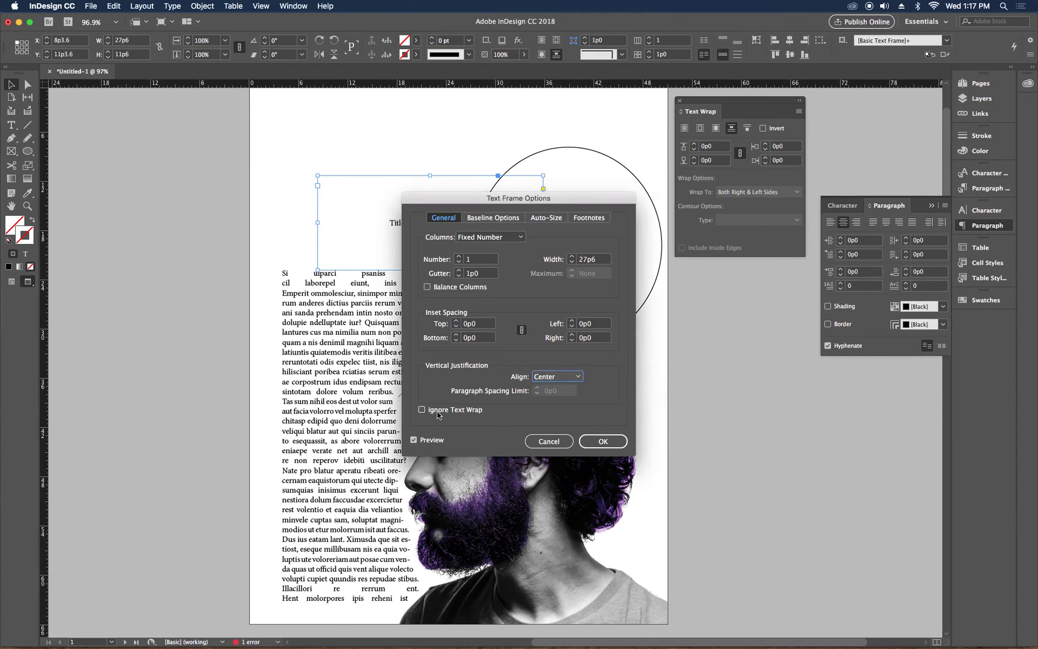
{"action": "left_click", "coordinate": [604, 445]}
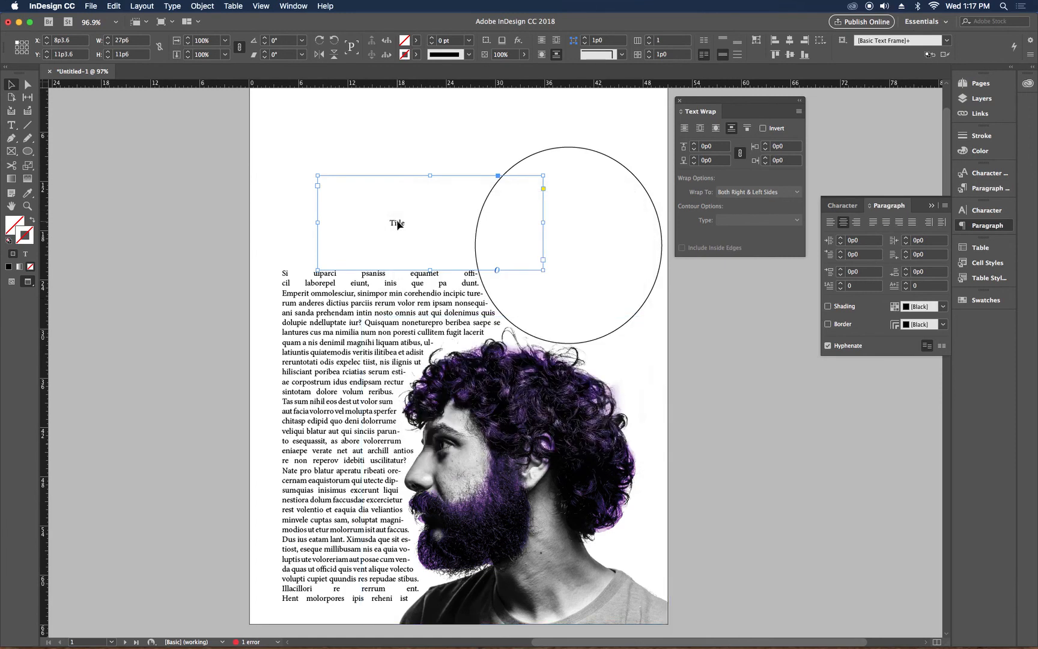
Increase the title's font size to 130 pt
{"action": "left_click", "coordinate": [962, 213]}
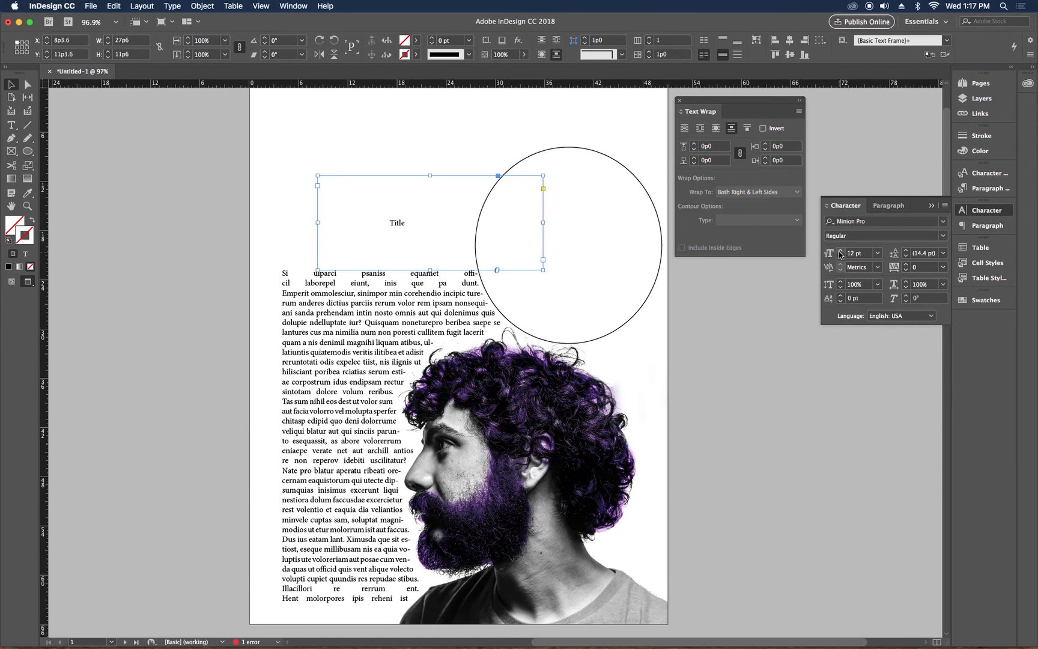
{"action": "left_click", "coordinate": [839, 251], "text": "shift"}
{"action": "left_click", "coordinate": [840, 251], "text": "shift"}
{"action": "left_click", "coordinate": [839, 251], "text": "shift"}
{"action": "left_click", "coordinate": [839, 251], "text": "shift"}
{"action": "left_click", "coordinate": [840, 251], "text": "shift"}
{"action": "left_click", "coordinate": [840, 251], "text": "shift"}
{"action": "left_click", "coordinate": [840, 251], "text": "shift"}
{"action": "left_click", "coordinate": [839, 251], "text": "shift"}
{"action": "left_click", "coordinate": [839, 251], "text": "shift"}
{"action": "left_click", "coordinate": [840, 251], "text": "shift"}
{"action": "left_click", "coordinate": [839, 251], "text": "shift"}
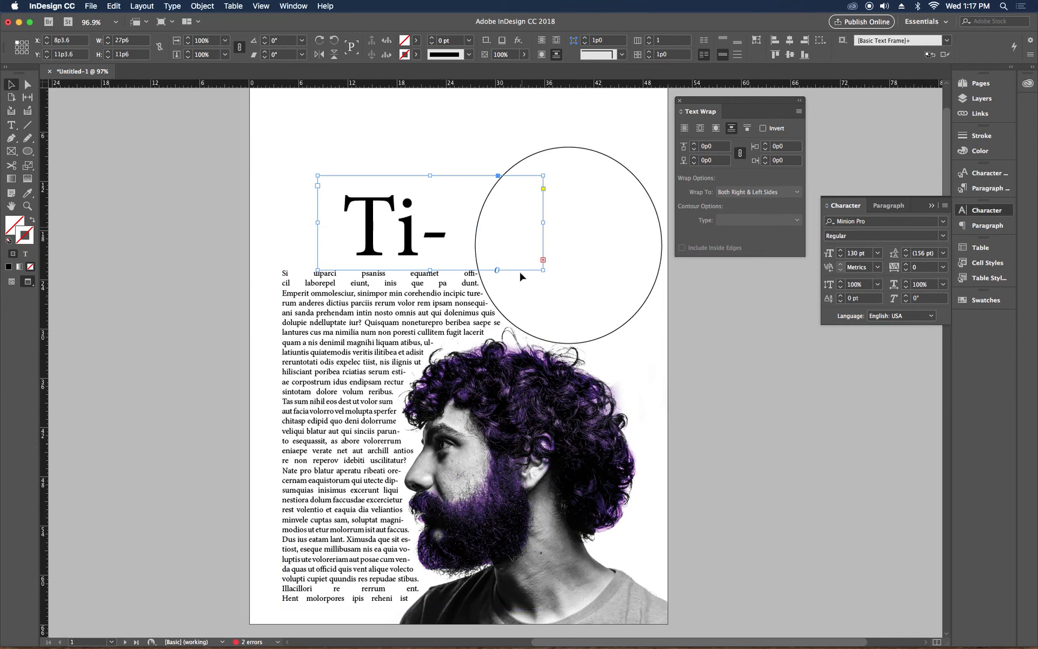
Set the title's text frame to ignore text wrap so the full word fits across the ellipse
{"action": "left_click", "coordinate": [595, 248]}
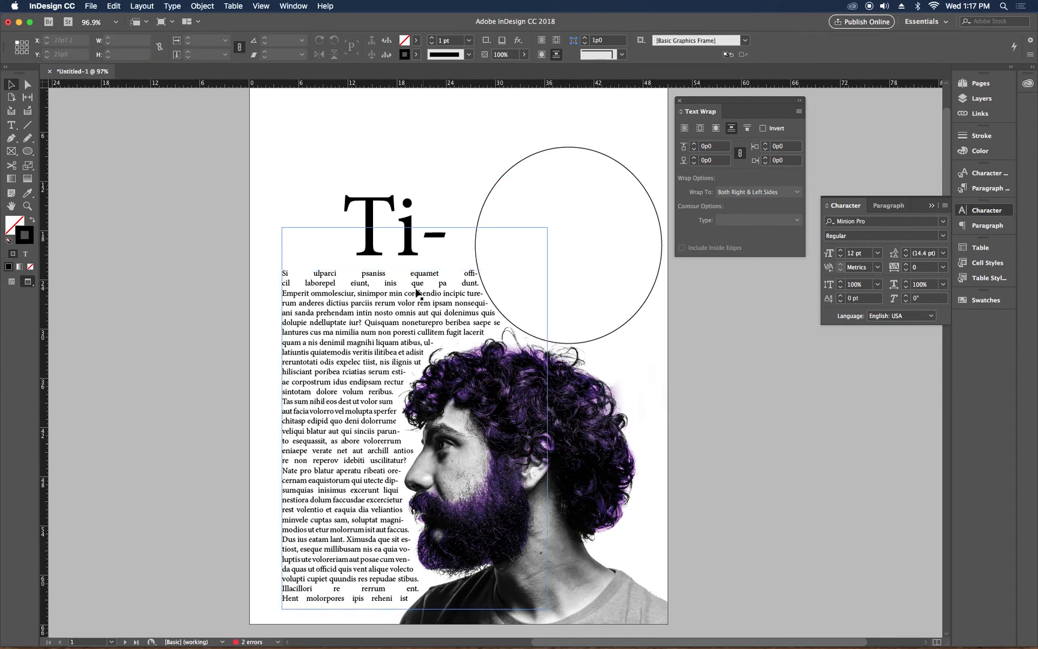
{"action": "left_click", "coordinate": [380, 214]}
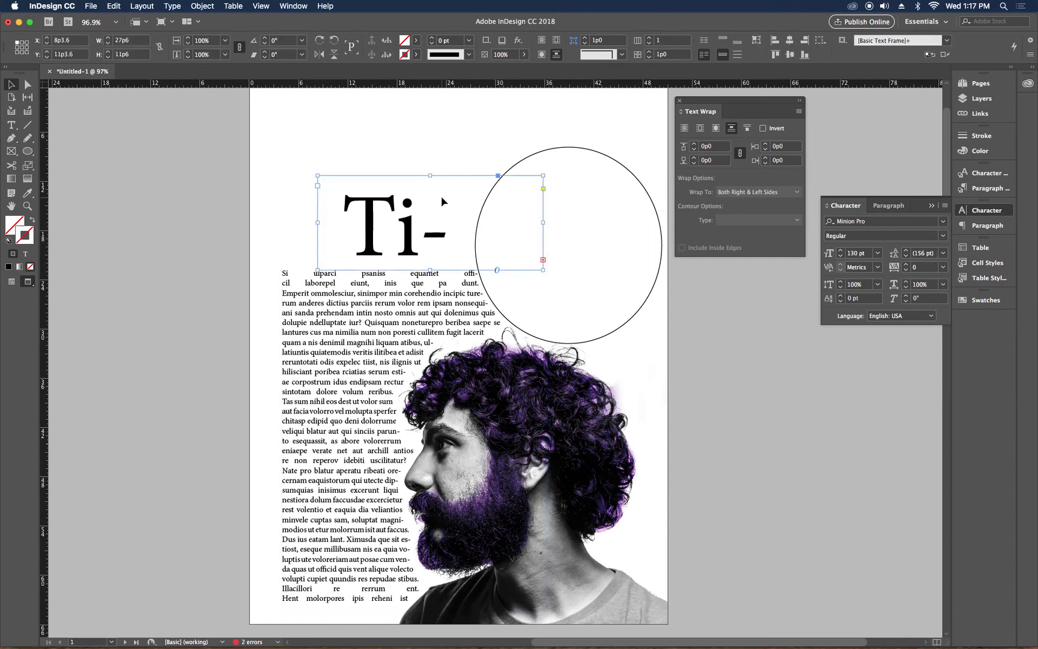
{"action": "left_click", "coordinate": [203, 6]}
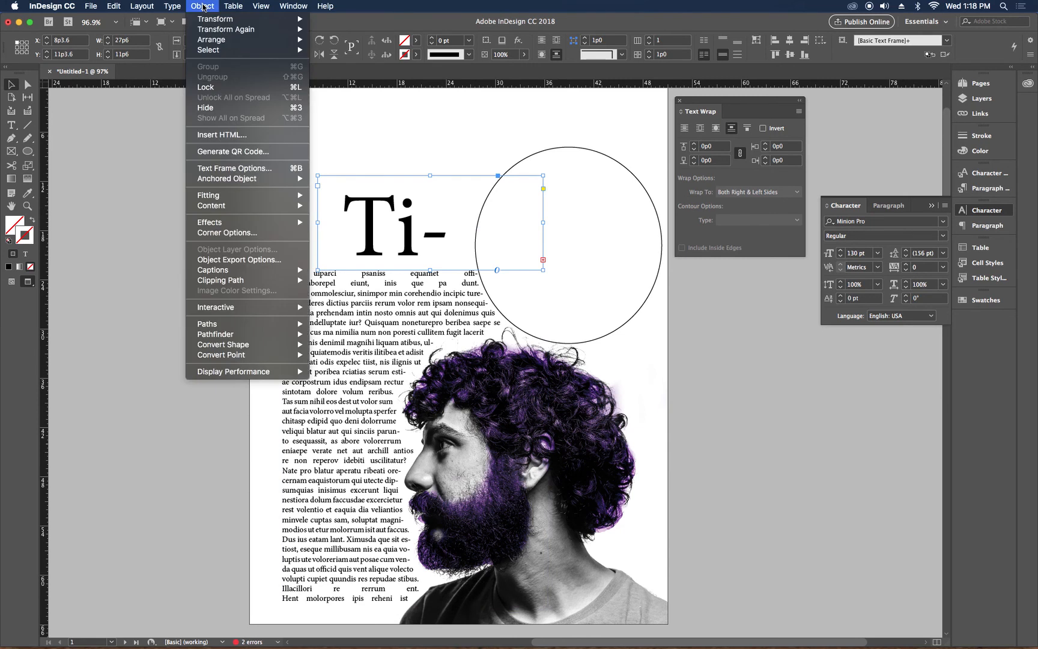
{"action": "left_click", "coordinate": [222, 173]}
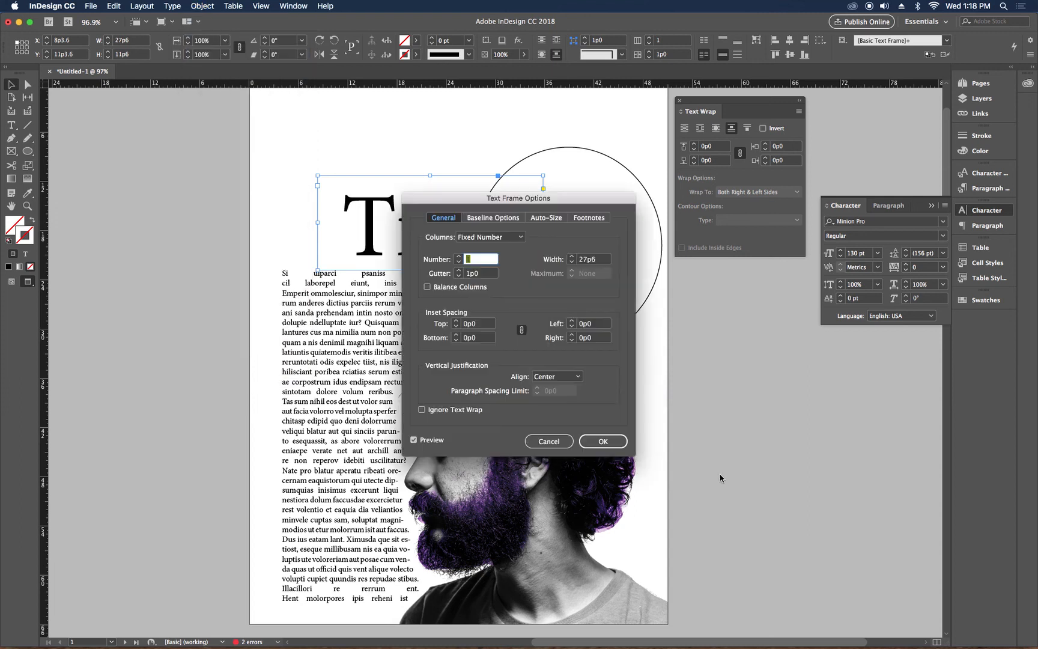
{"action": "left_click", "coordinate": [422, 409]}
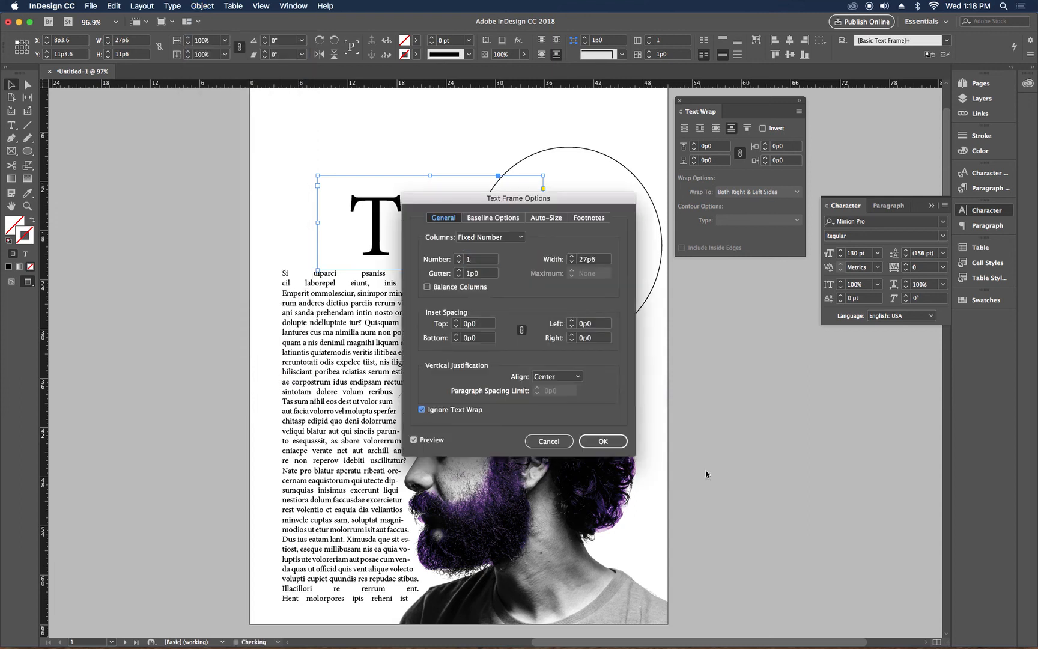
{"action": "left_click_drag", "start_coordinate": [557, 201], "coordinate": [826, 219]}
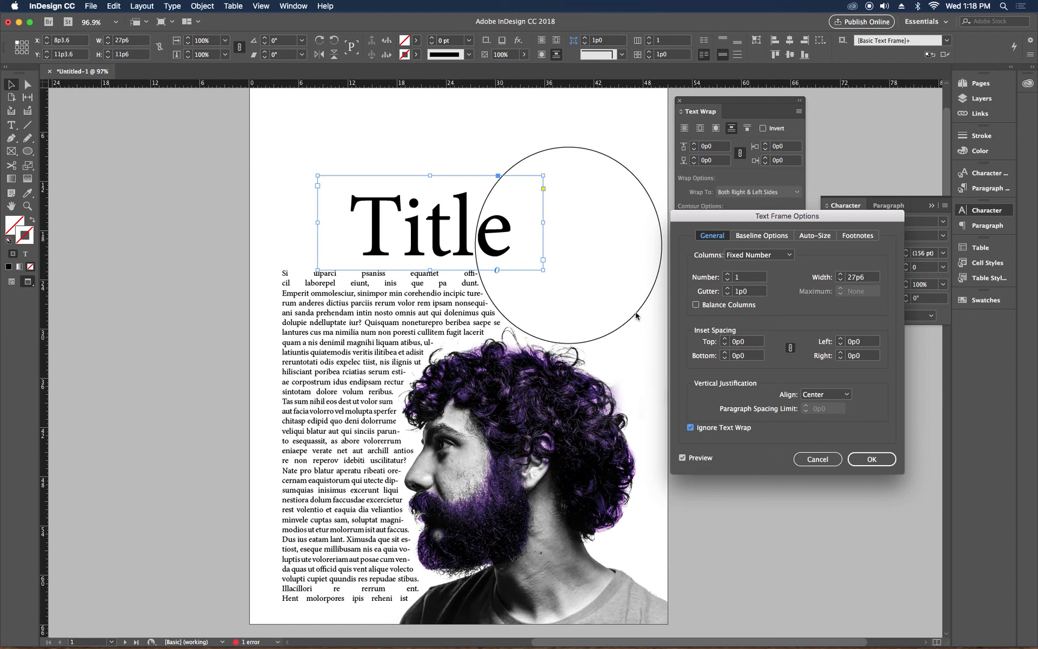
{"action": "left_click", "coordinate": [865, 459]}
Split the placeholder text frame into 2 columns, keeping the 1p0 gutter
{"action": "left_click", "coordinate": [323, 393]}
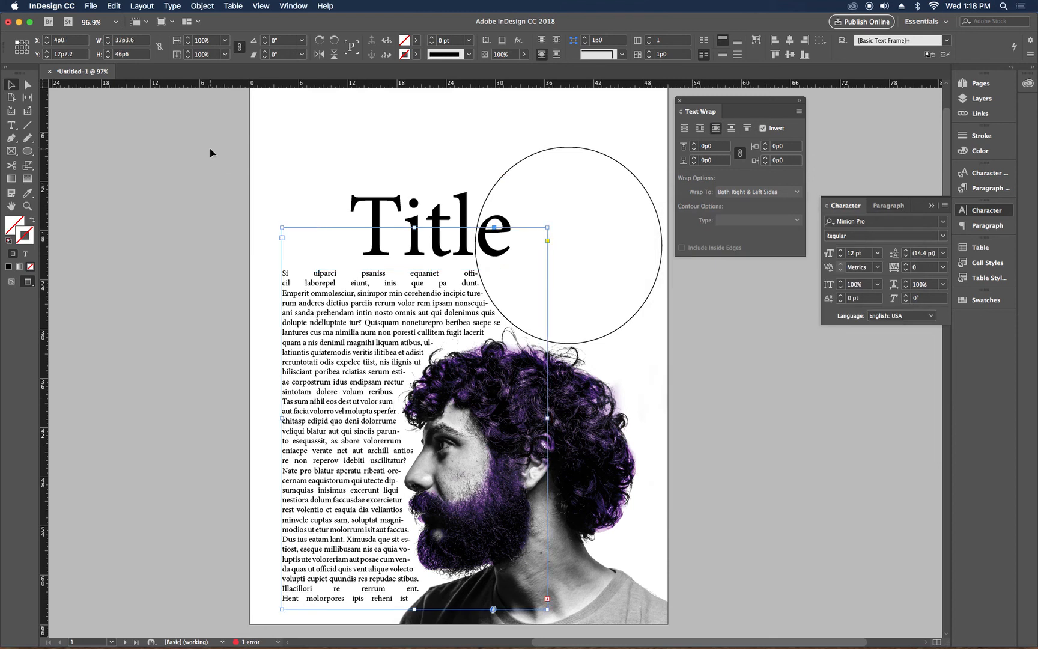
{"action": "key", "text": "super+b"}
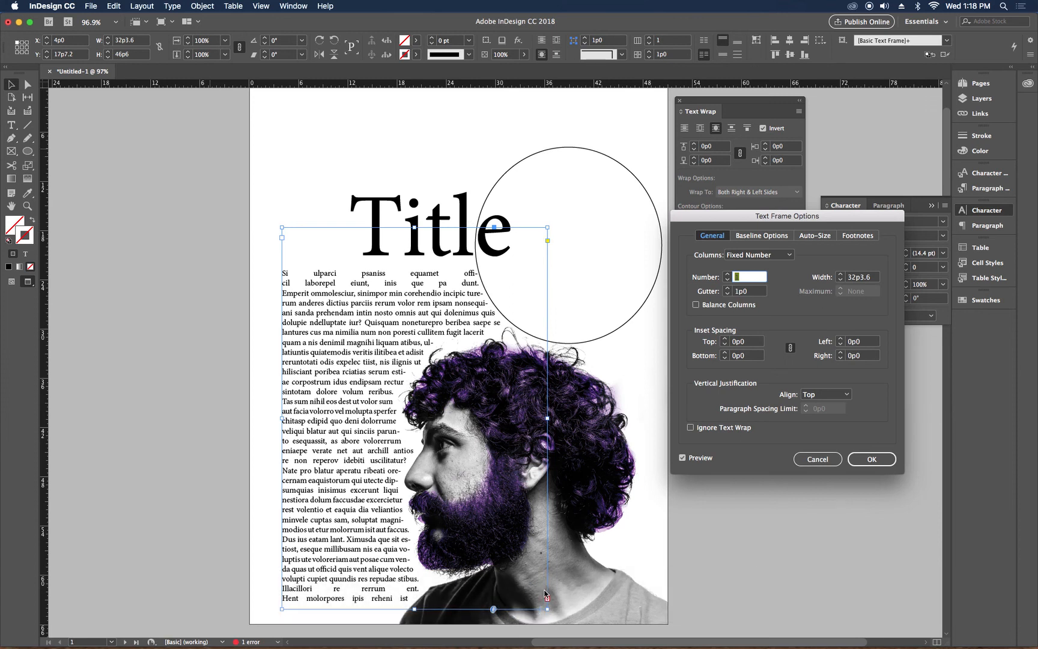
{"action": "left_click", "coordinate": [816, 459]}
{"action": "key", "text": "super+b"}
{"action": "left_click", "coordinate": [727, 274]}
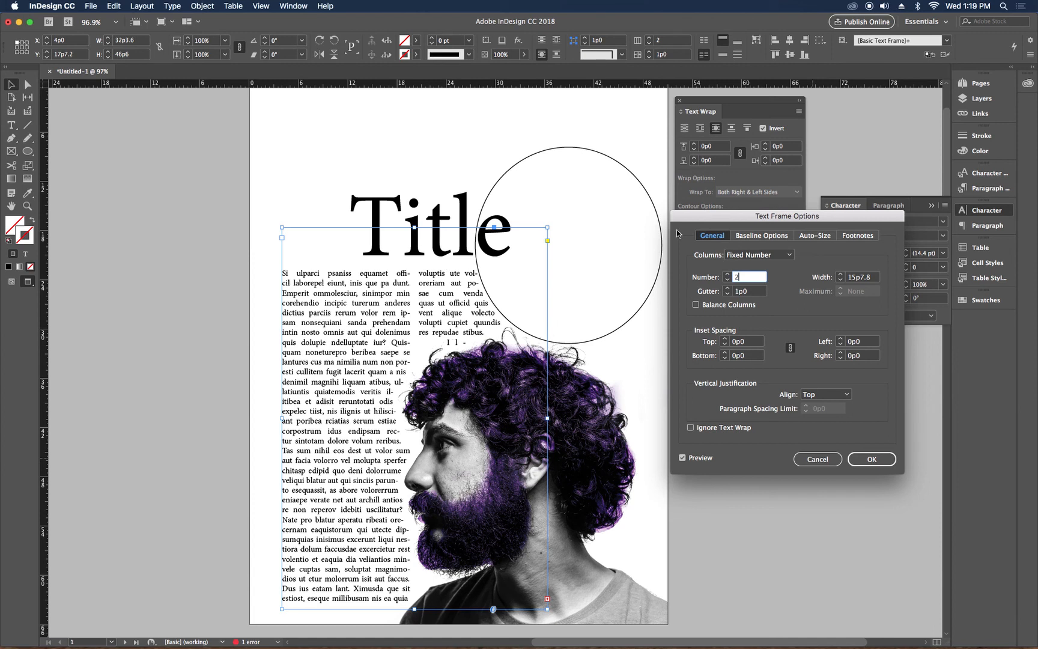
{"action": "left_click", "coordinate": [871, 459]}
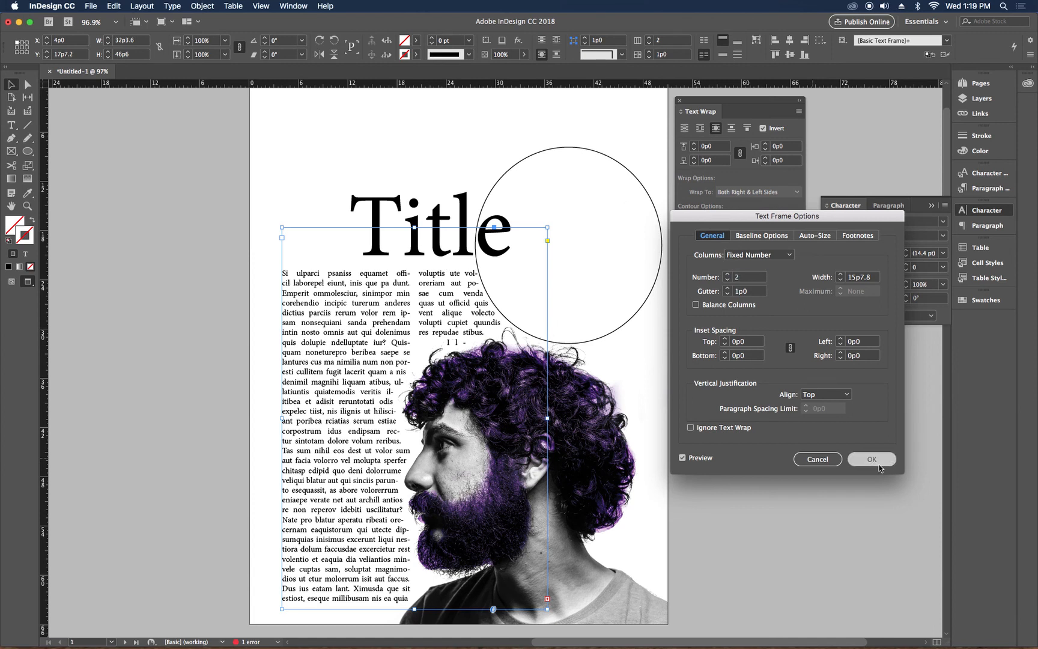
Delete the ellipse above the portrait's head and deselect everything
{"action": "left_click", "coordinate": [631, 176]}
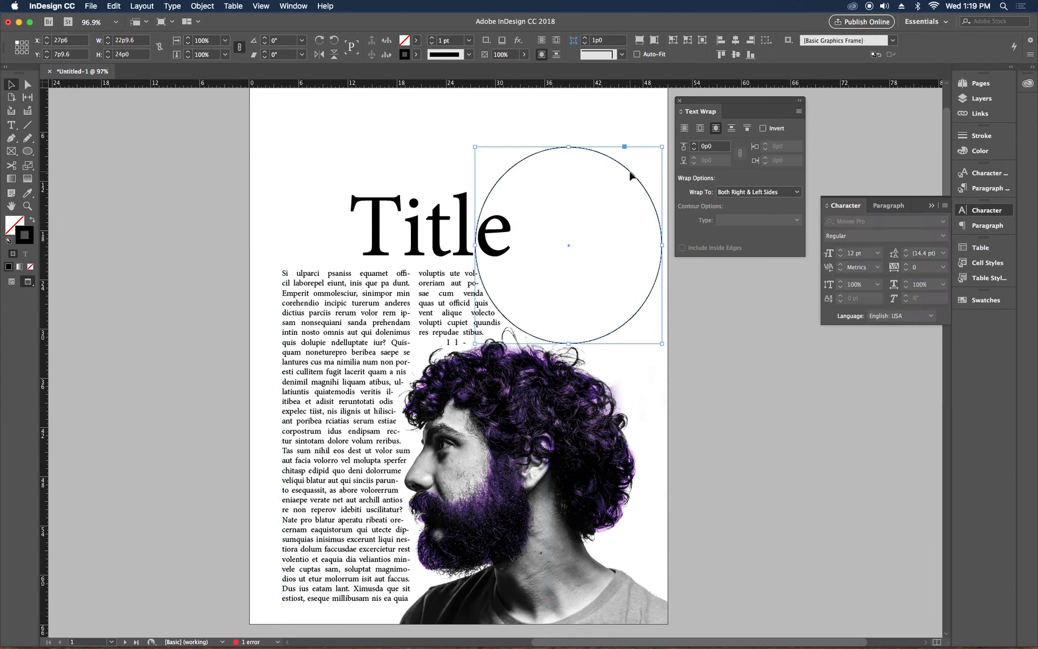
{"action": "key", "text": "BackSpace"}
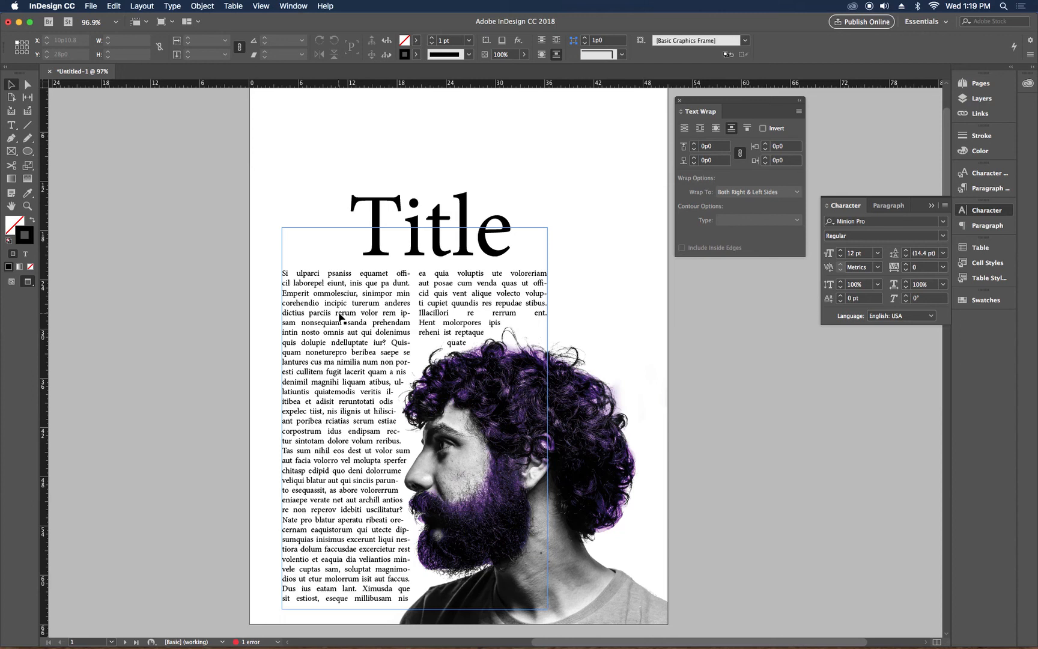
{"action": "left_click", "coordinate": [732, 336]}
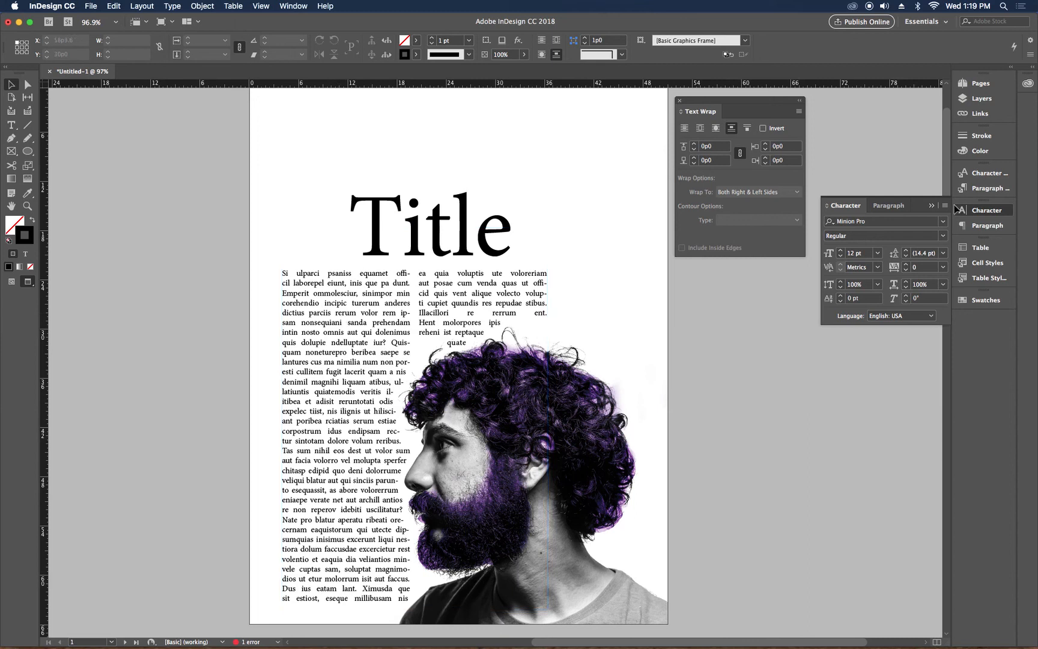
Save the document to the Desktop as "Example" in InDesign CC 2018 document format
{"action": "left_click", "coordinate": [91, 7]}
{"action": "left_click", "coordinate": [112, 88]}
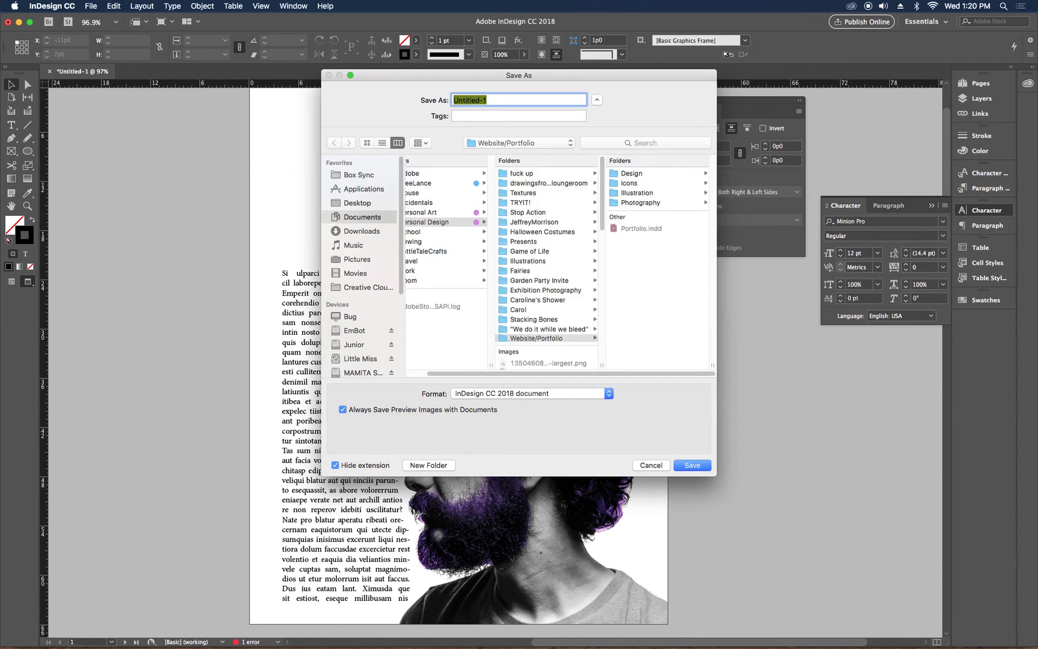
{"action": "type", "text": "Example"}
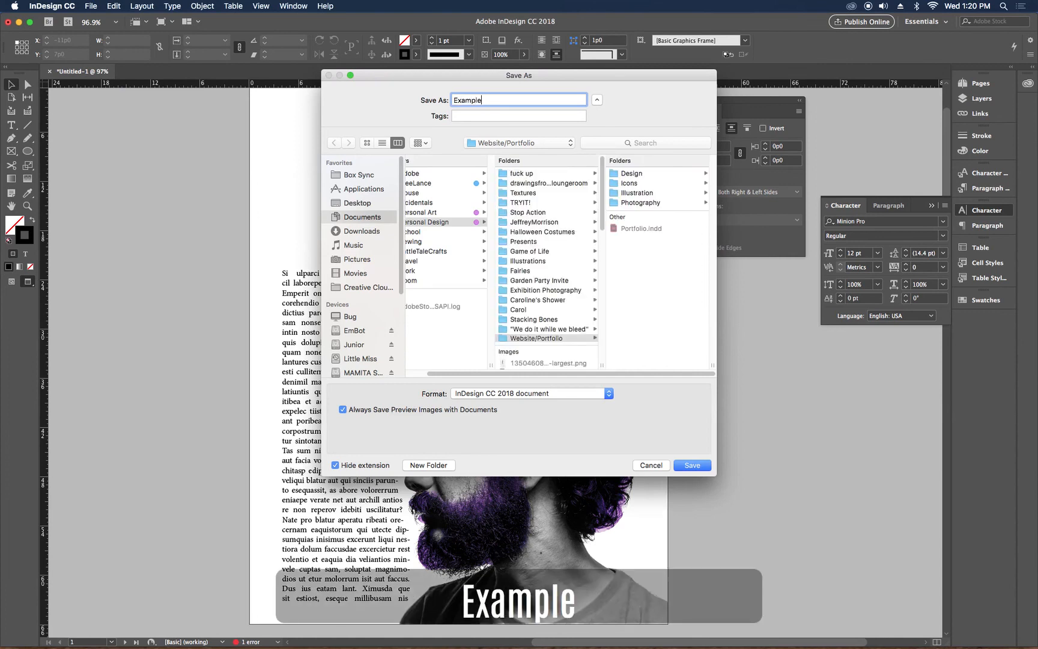
{"action": "left_click", "coordinate": [360, 204]}
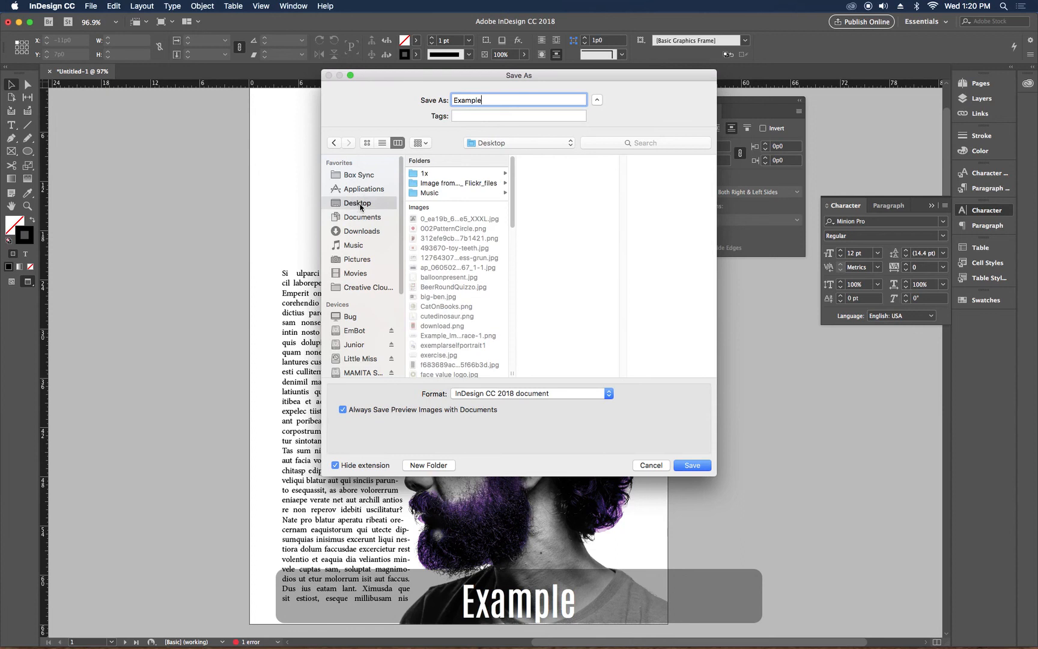
{"action": "left_click", "coordinate": [701, 466]}
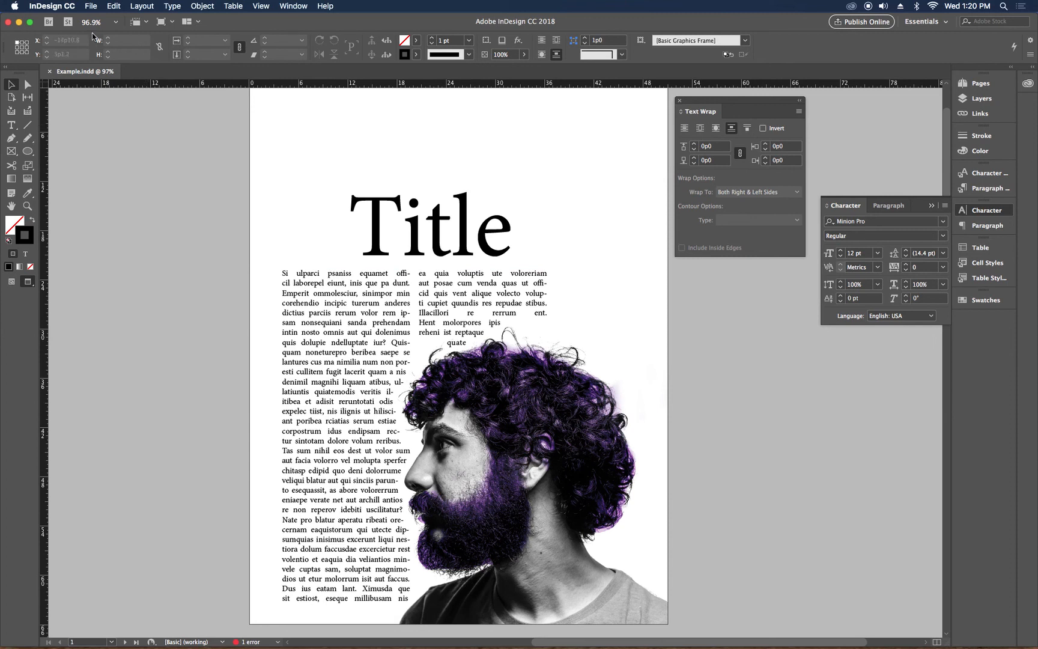
Start packaging the document and review its fonts, links and images, colors and inks, print settings, and external plug-ins
{"action": "left_click", "coordinate": [91, 6]}
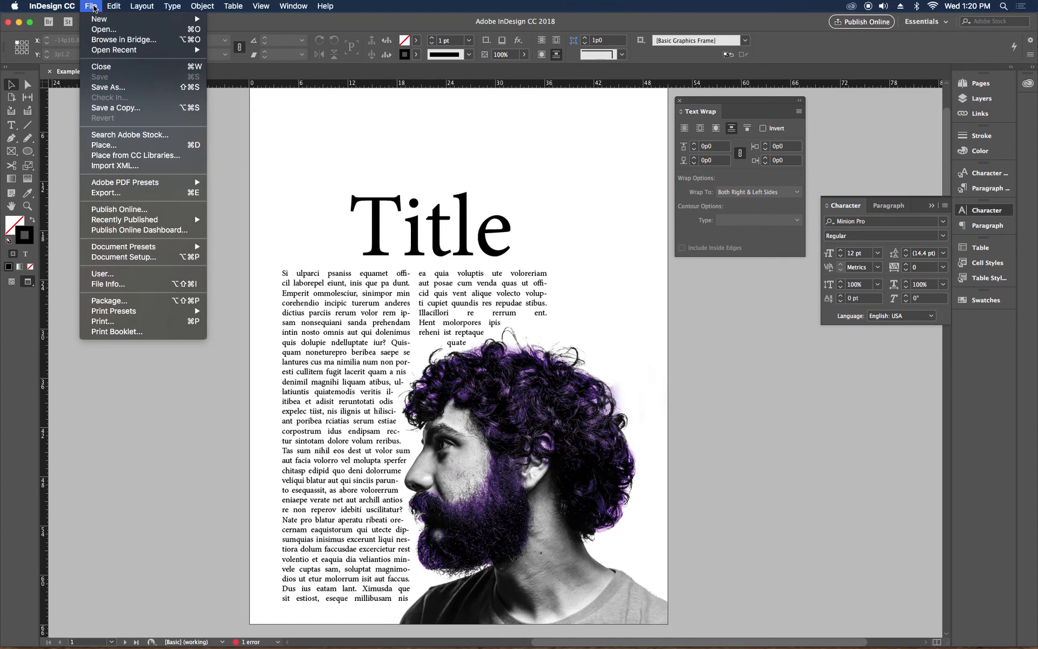
{"action": "left_click", "coordinate": [143, 305]}
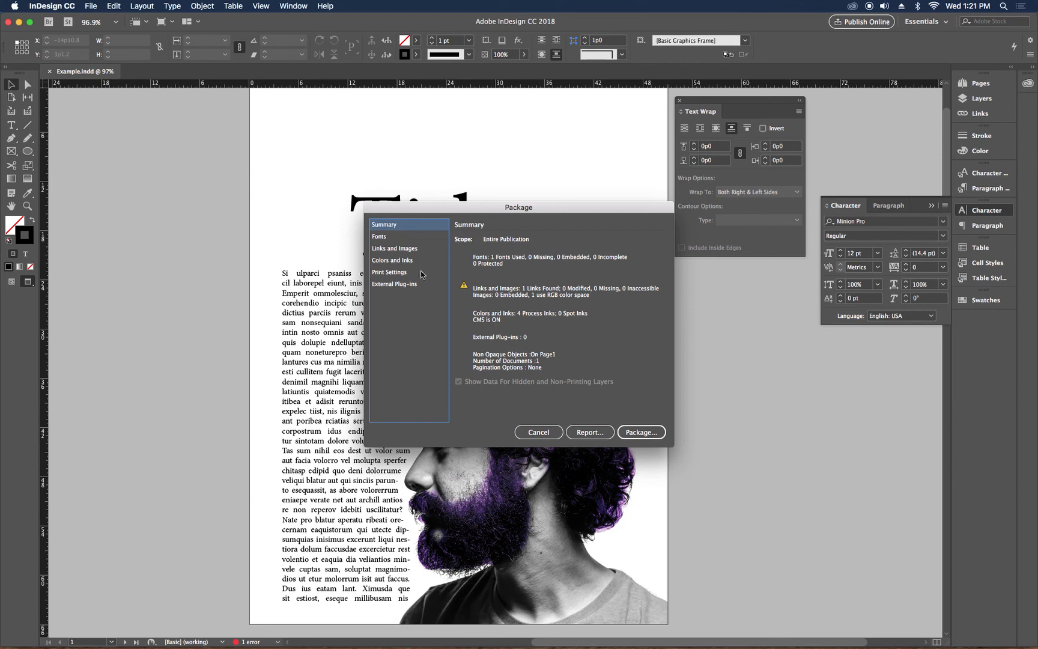
{"action": "left_click", "coordinate": [381, 236]}
{"action": "left_click", "coordinate": [404, 253]}
{"action": "left_click", "coordinate": [400, 260]}
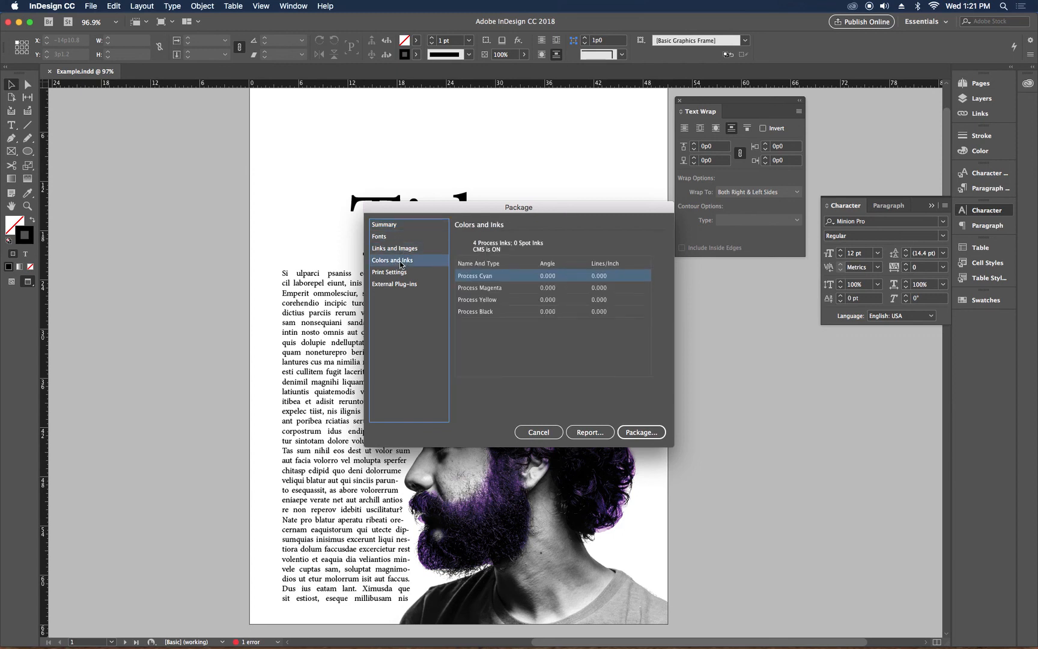
{"action": "left_click", "coordinate": [400, 273]}
{"action": "left_click", "coordinate": [398, 285]}
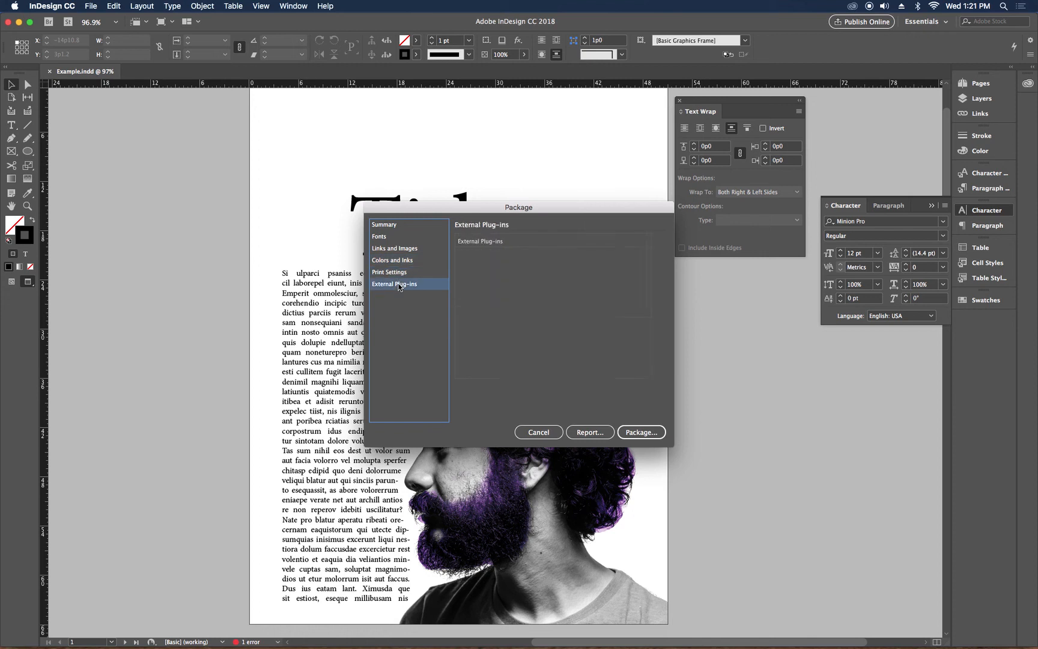
{"action": "left_click", "coordinate": [393, 258]}
{"action": "left_click", "coordinate": [393, 249]}
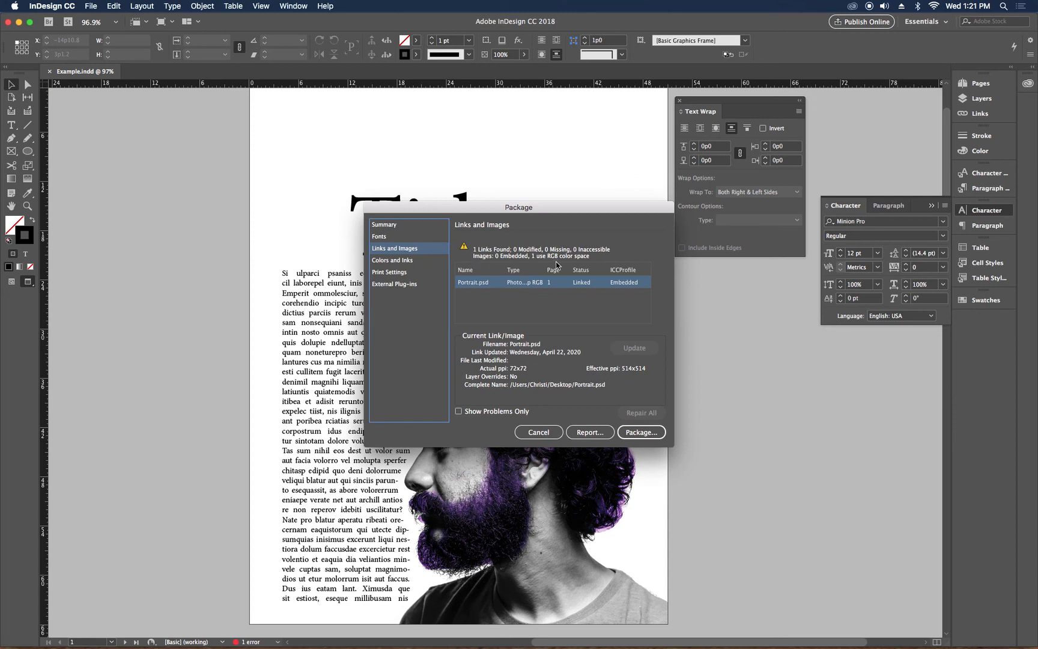
{"action": "left_click", "coordinate": [412, 237]}
{"action": "left_click", "coordinate": [412, 248]}
{"action": "left_click", "coordinate": [401, 238]}
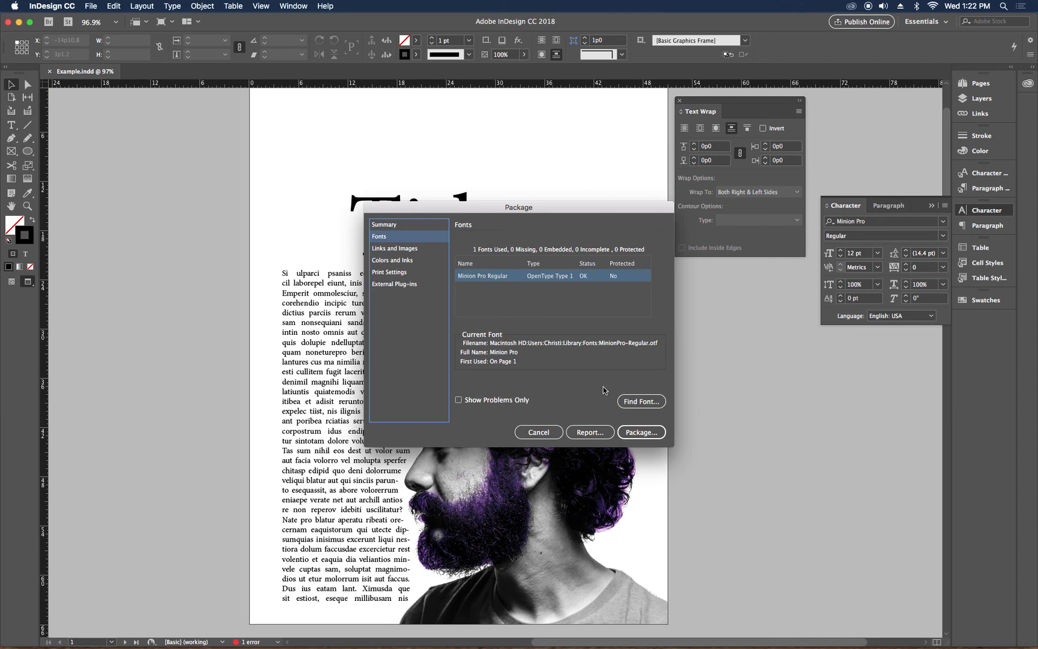
Continue past the blank printing instructions and set the Desktop as the package location for "Example Folder", keeping the [Smallest File Size] (modified) PDF preset
{"action": "left_click", "coordinate": [635, 432]}
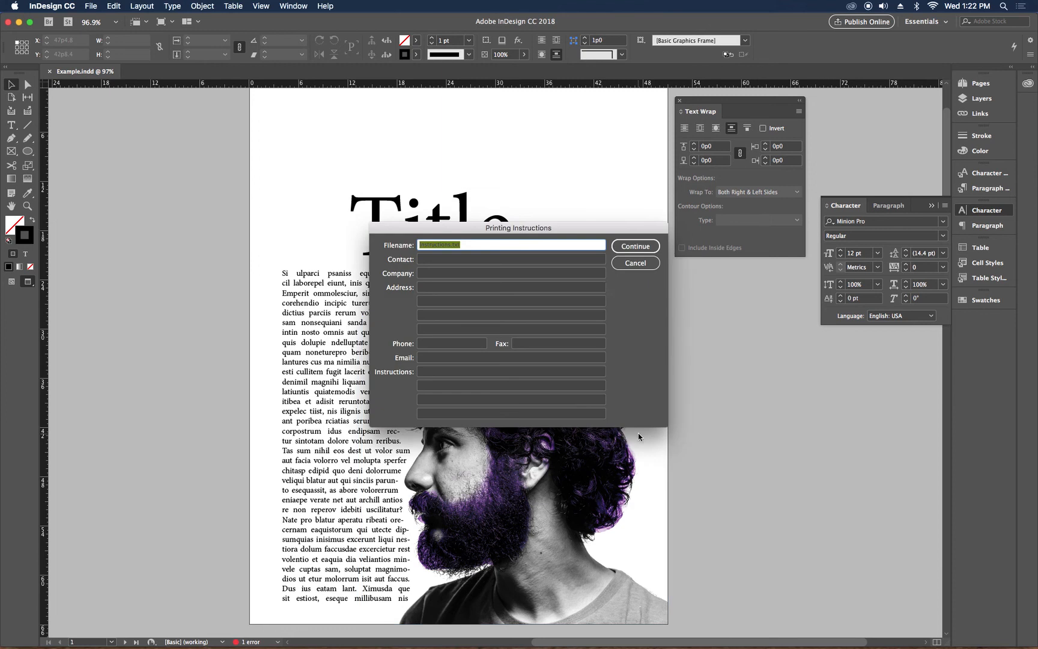
{"action": "left_click", "coordinate": [624, 251]}
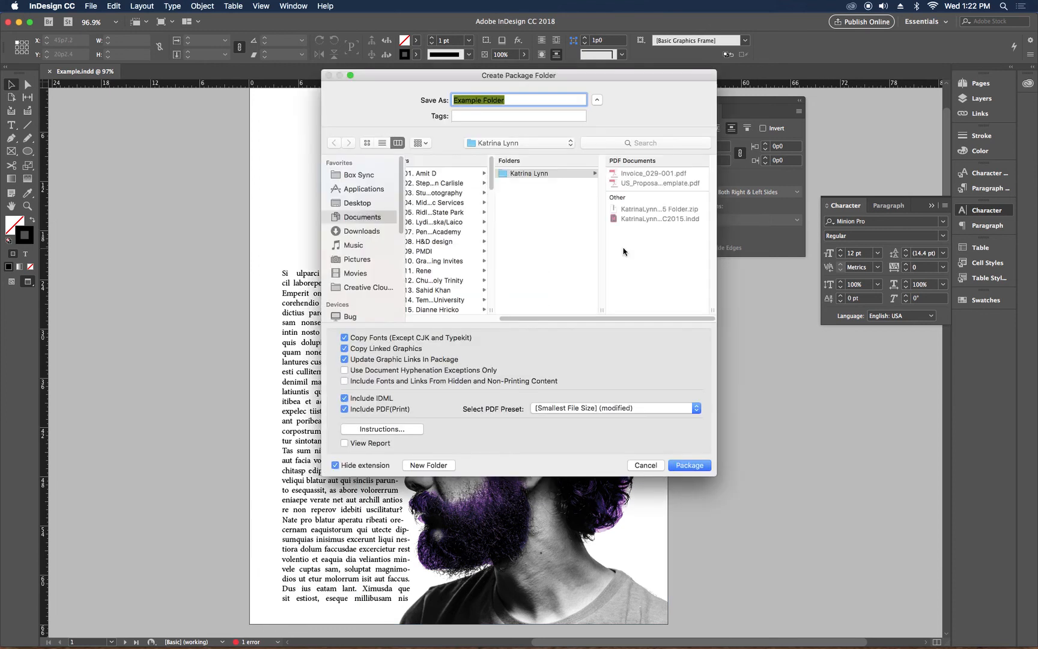
{"action": "left_click", "coordinate": [366, 204]}
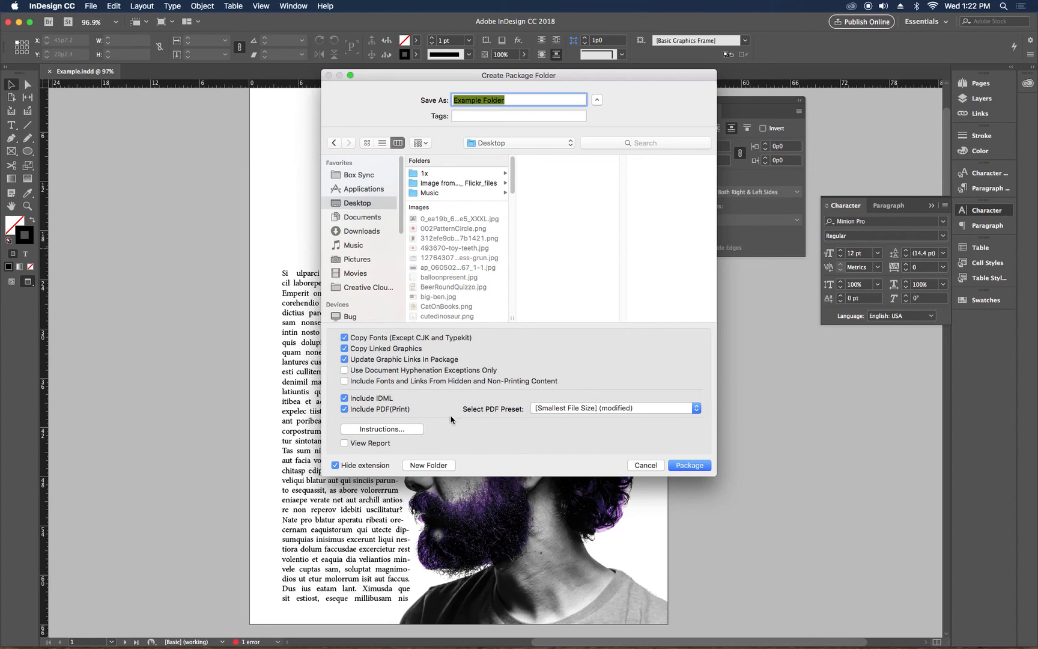
{"action": "left_click", "coordinate": [545, 413]}
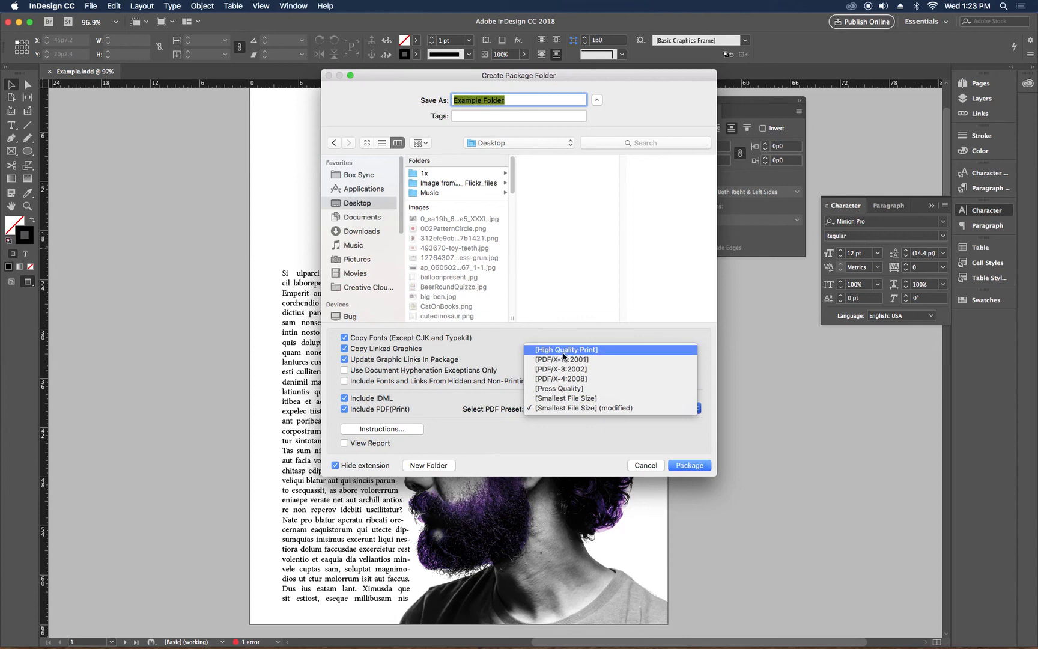
{"action": "left_click", "coordinate": [577, 460]}
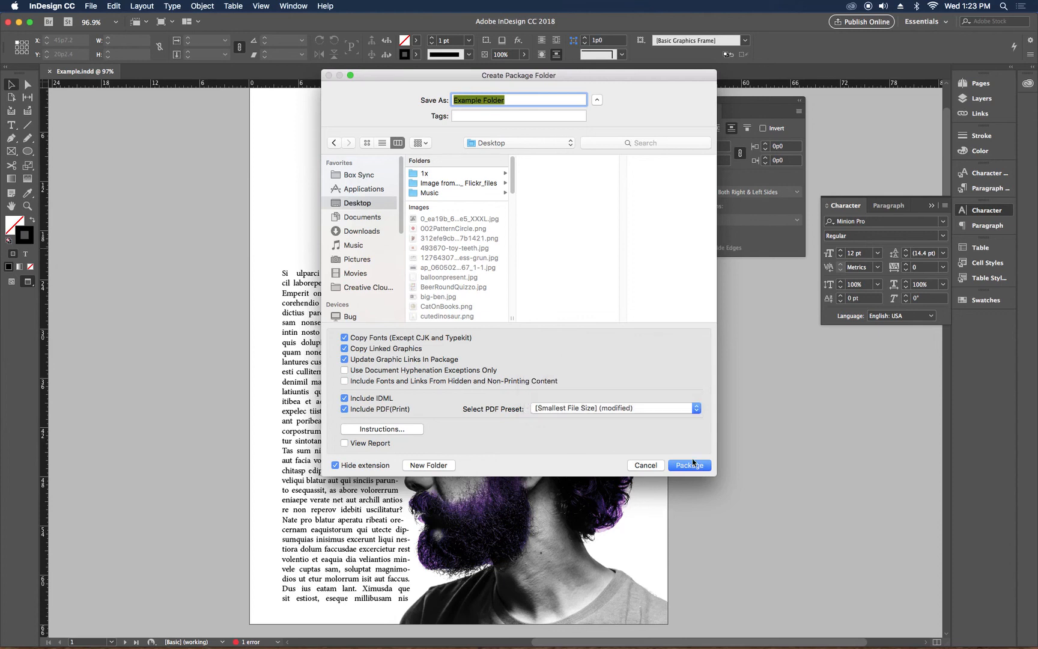
Create the package and accept the font licensing, overset text and transparency blend space warnings
{"action": "left_click", "coordinate": [691, 461]}
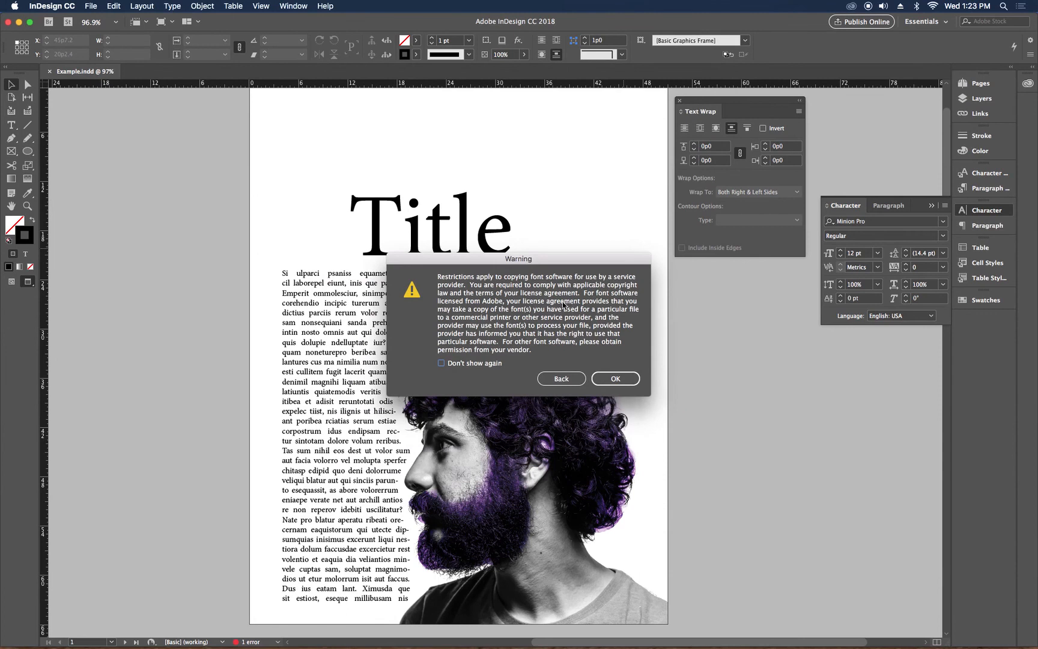
{"action": "left_click", "coordinate": [615, 378]}
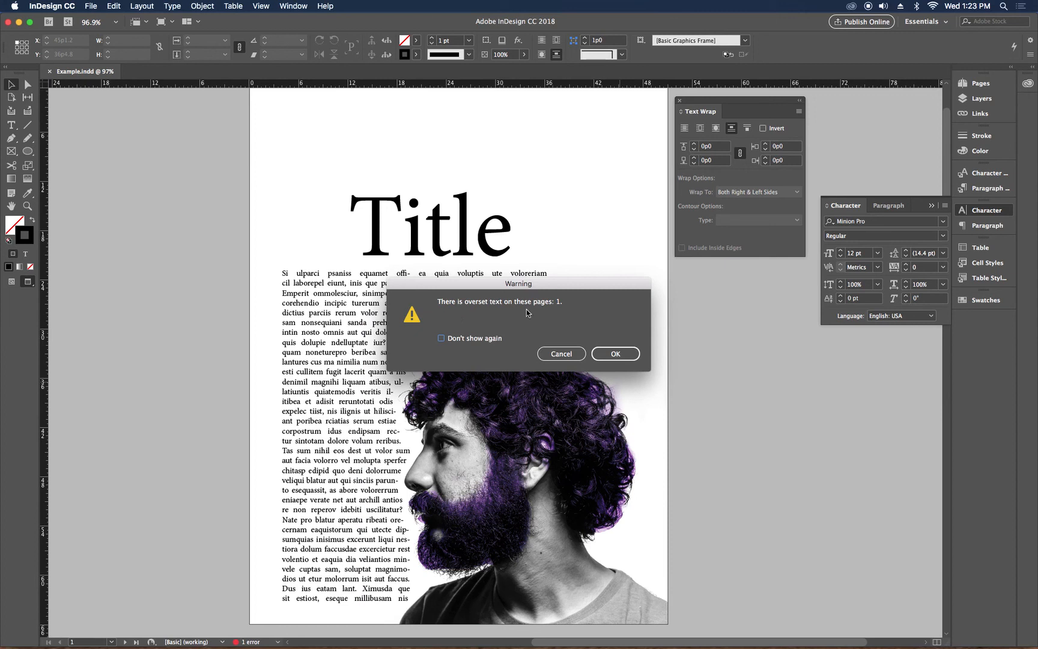
{"action": "left_click", "coordinate": [616, 349]}
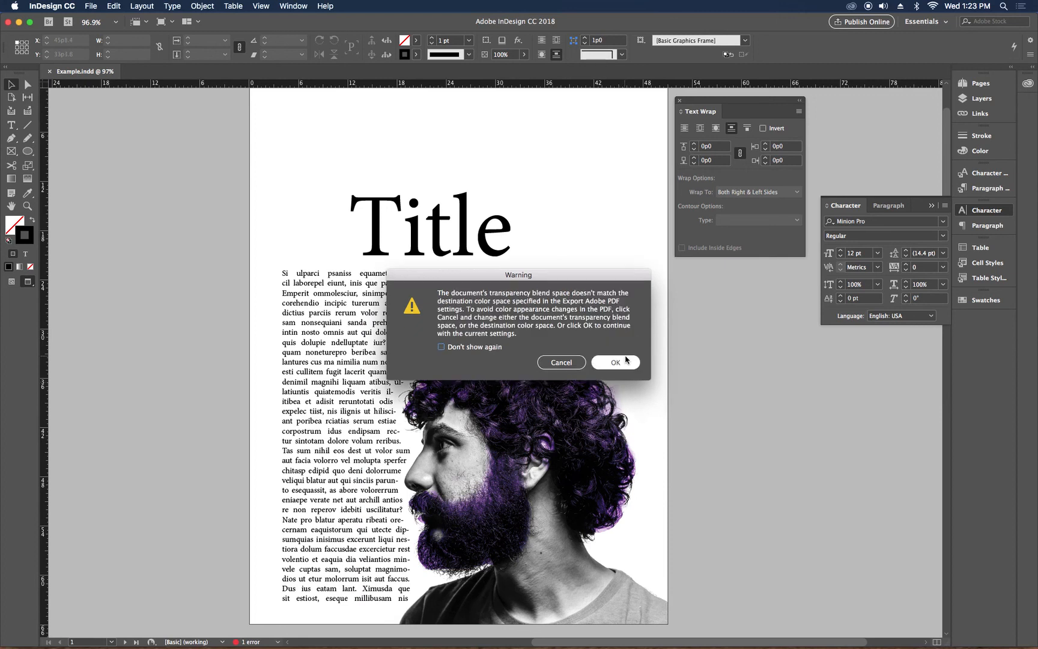
{"action": "left_click", "coordinate": [626, 362]}
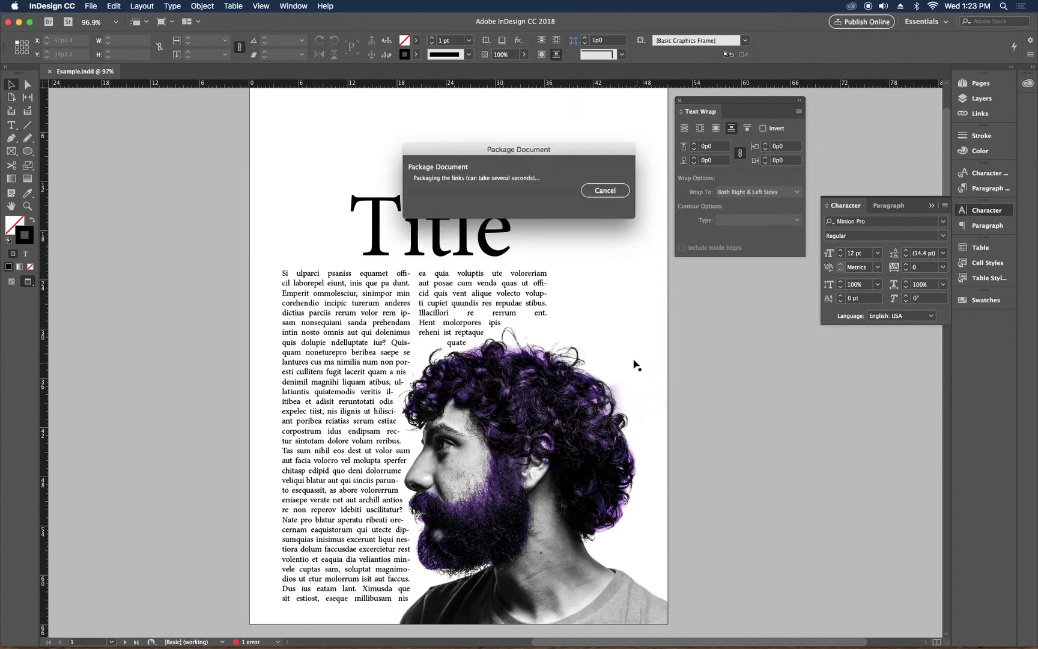
Switch to Finder and open a new window showing the Desktop's contents
{"action": "key", "text": "super+Tab"}
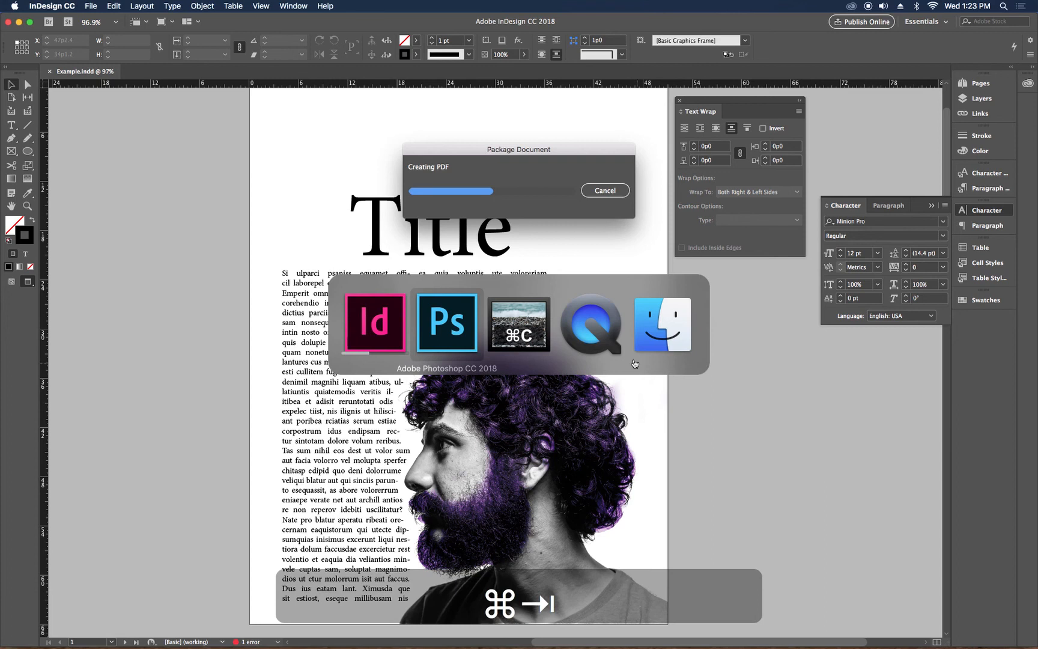
{"action": "key", "text": "super+Tab"}
{"action": "key", "text": "super+Tab"}
{"action": "key", "text": "super+Tab"}
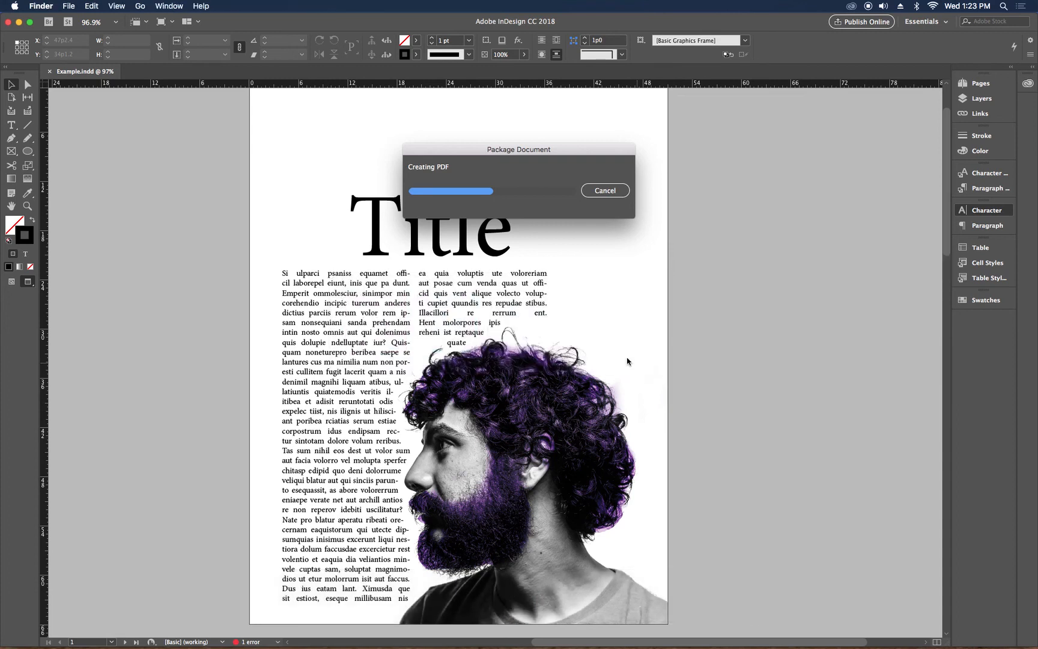
{"action": "key", "text": "super+n"}
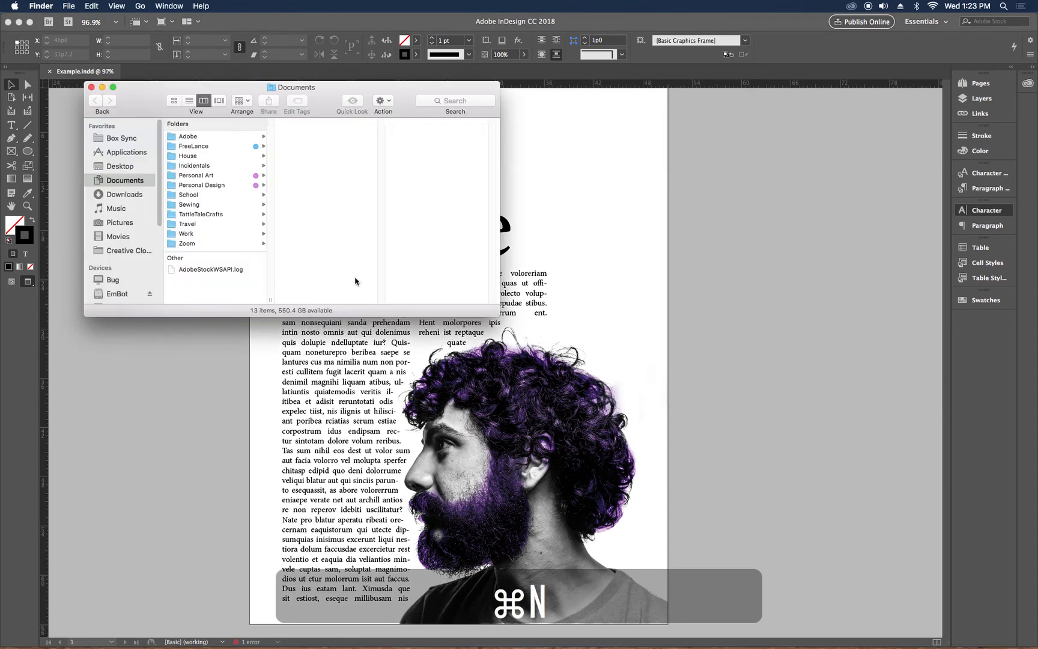
{"action": "left_click", "coordinate": [121, 166]}
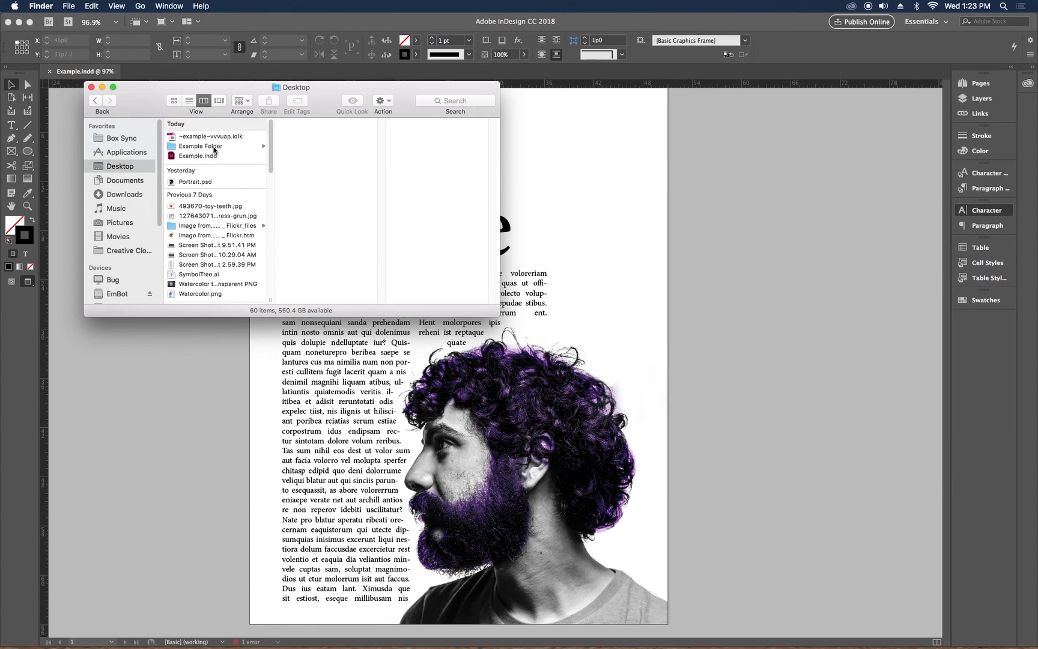
Examine the packaged files in Example Folder, including Portrait.psd in its Links subfolder, and close the Finder window
{"action": "left_click", "coordinate": [214, 147]}
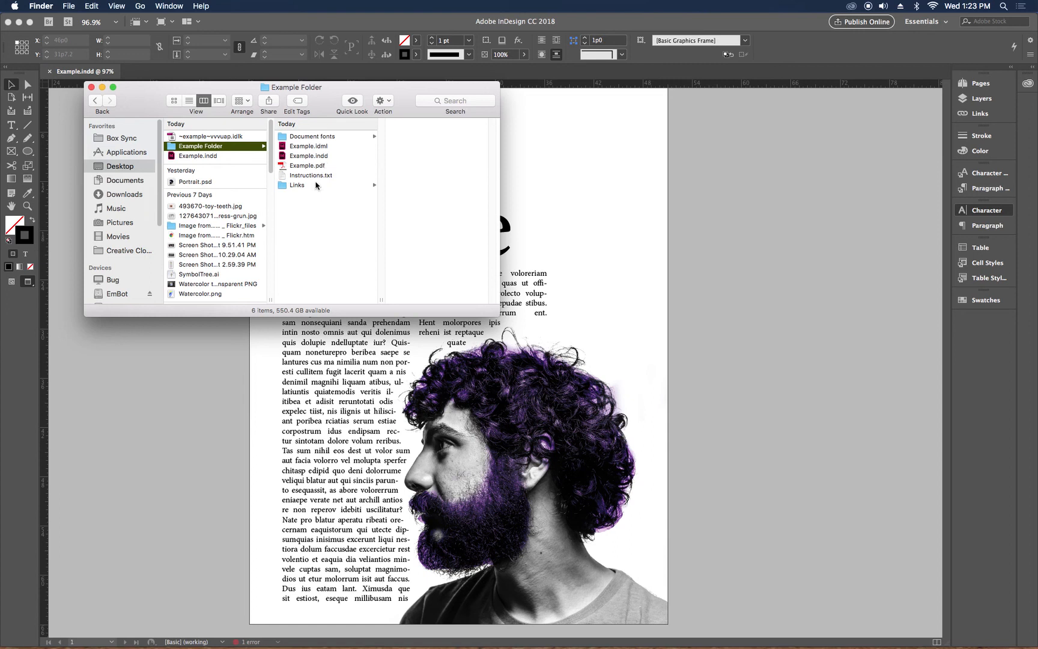
{"action": "left_click", "coordinate": [303, 185]}
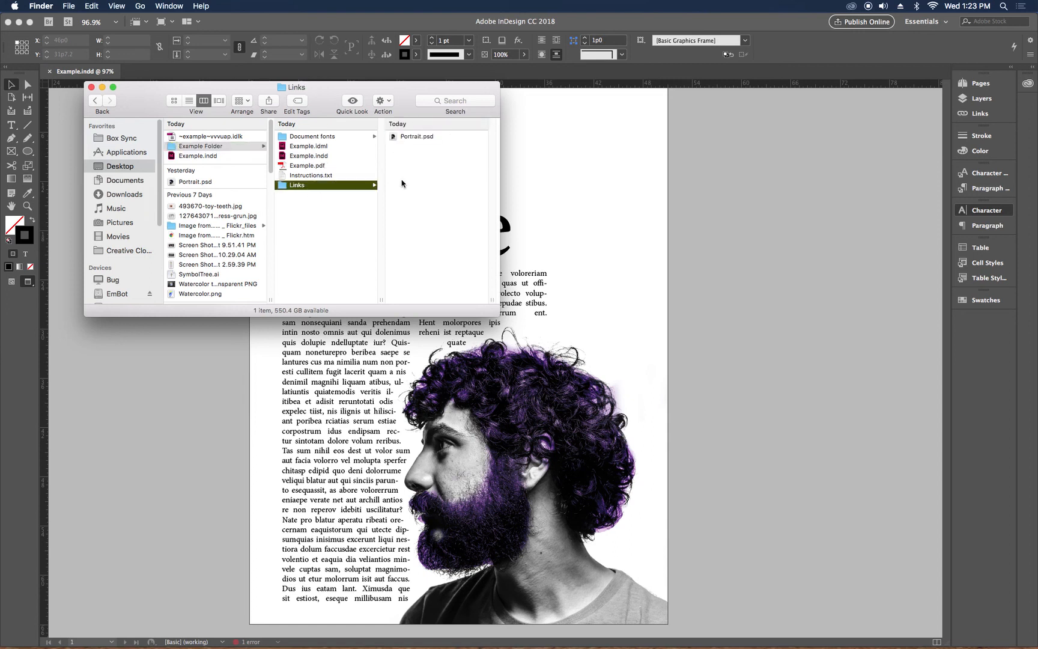
{"action": "left_click", "coordinate": [406, 137]}
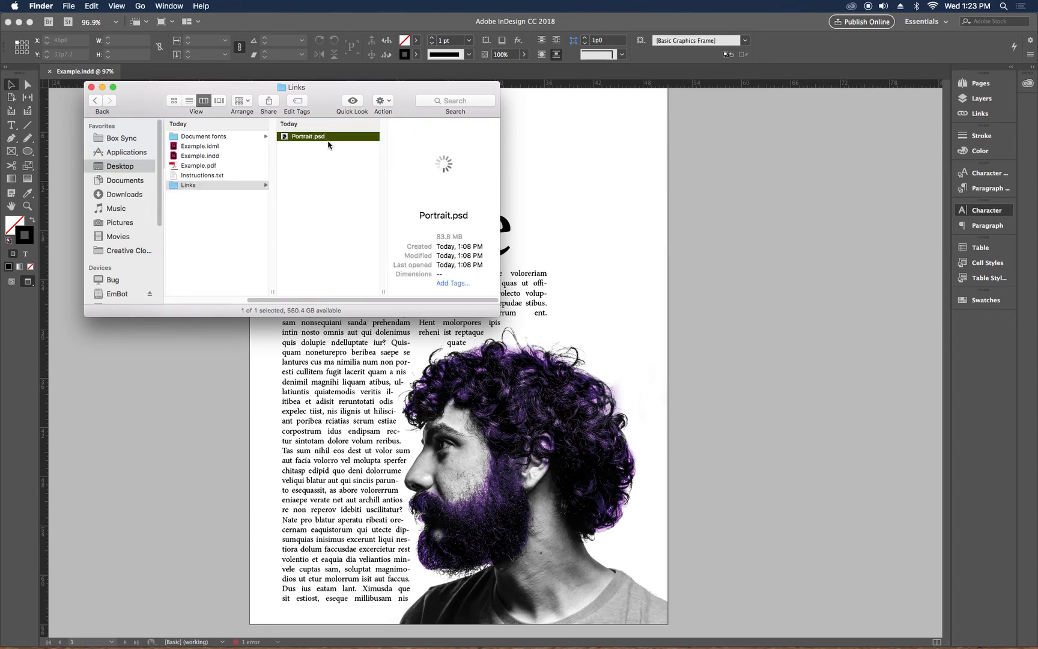
{"action": "left_click_drag", "start_coordinate": [346, 302], "coordinate": [272, 302]}
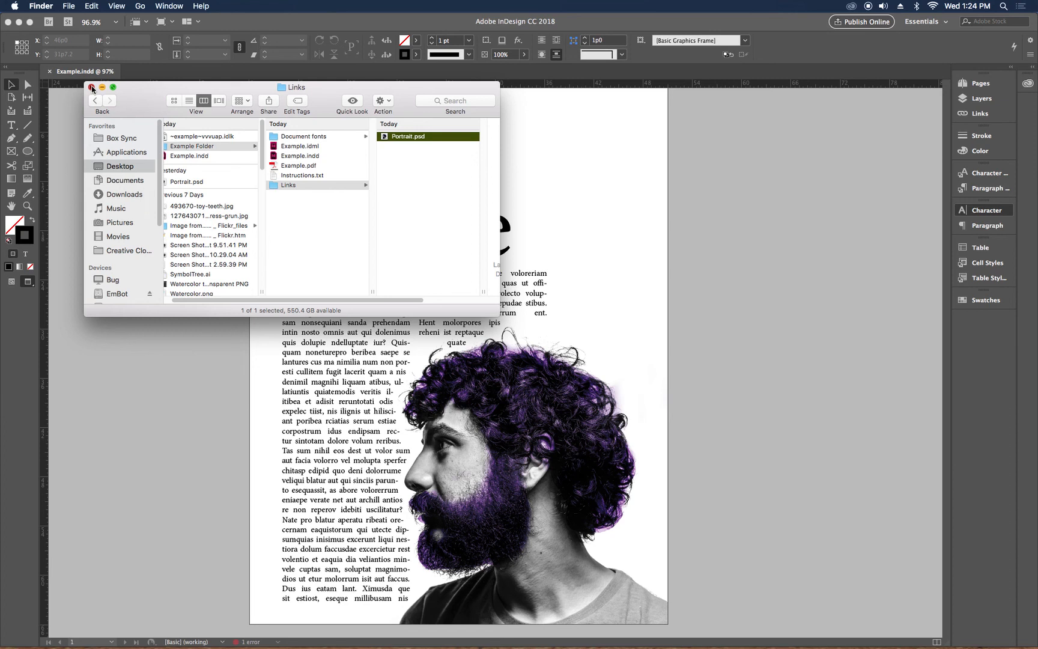
{"action": "left_click", "coordinate": [92, 88]}
Return to InDesign, deselect the text frame and switch from Preview to Normal screen mode to show guides and frame edges
{"action": "left_click", "coordinate": [355, 342]}
{"action": "left_click", "coordinate": [355, 342]}
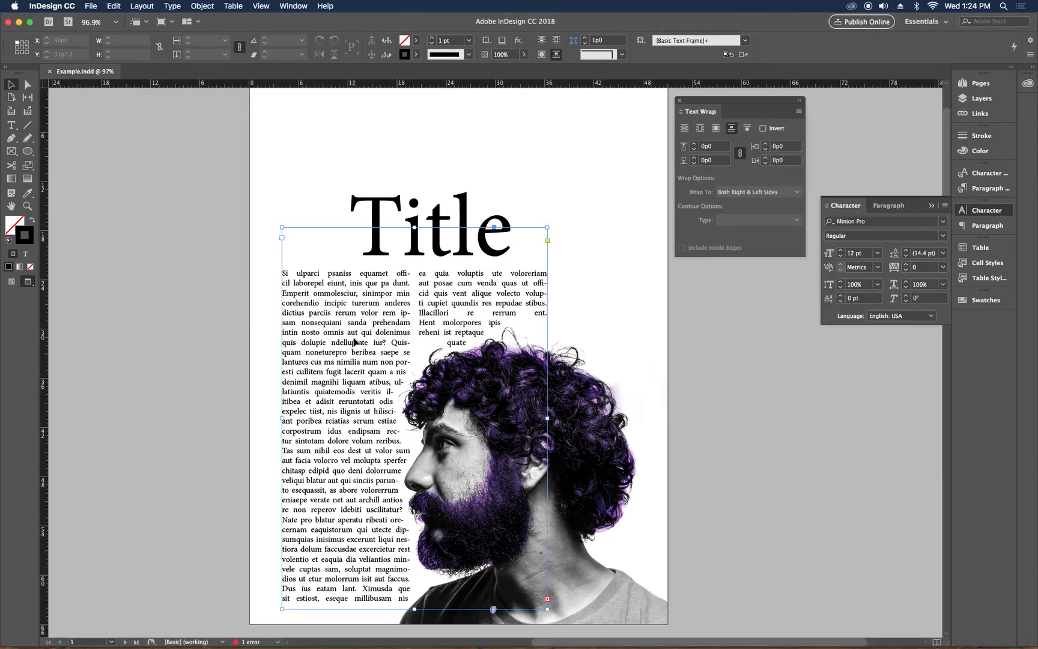
{"action": "key", "text": "w"}
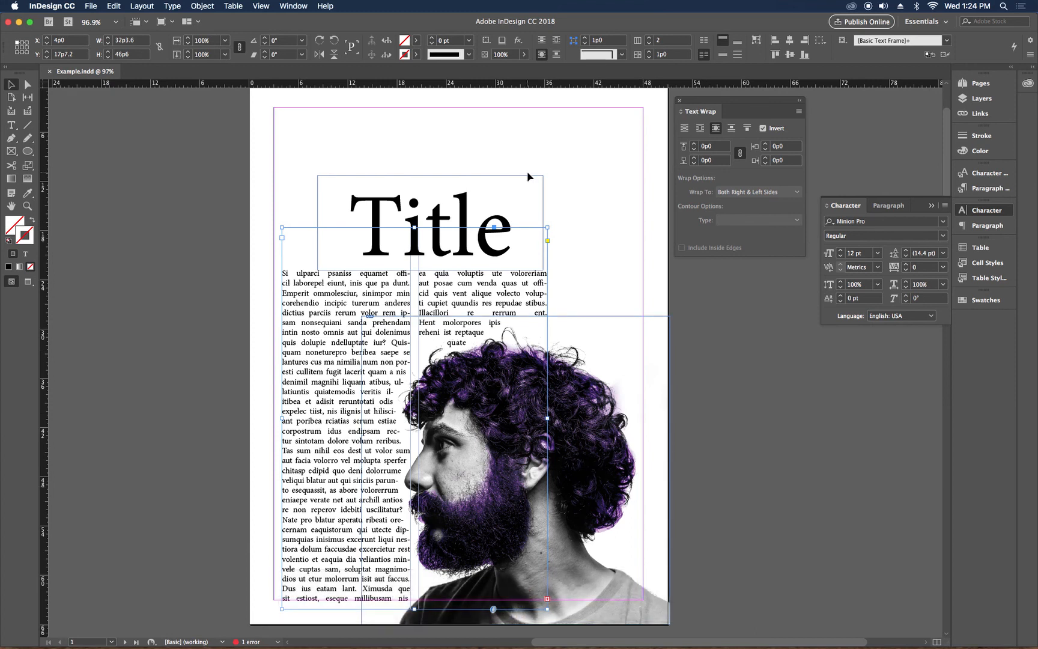
{"action": "key", "text": "w"}
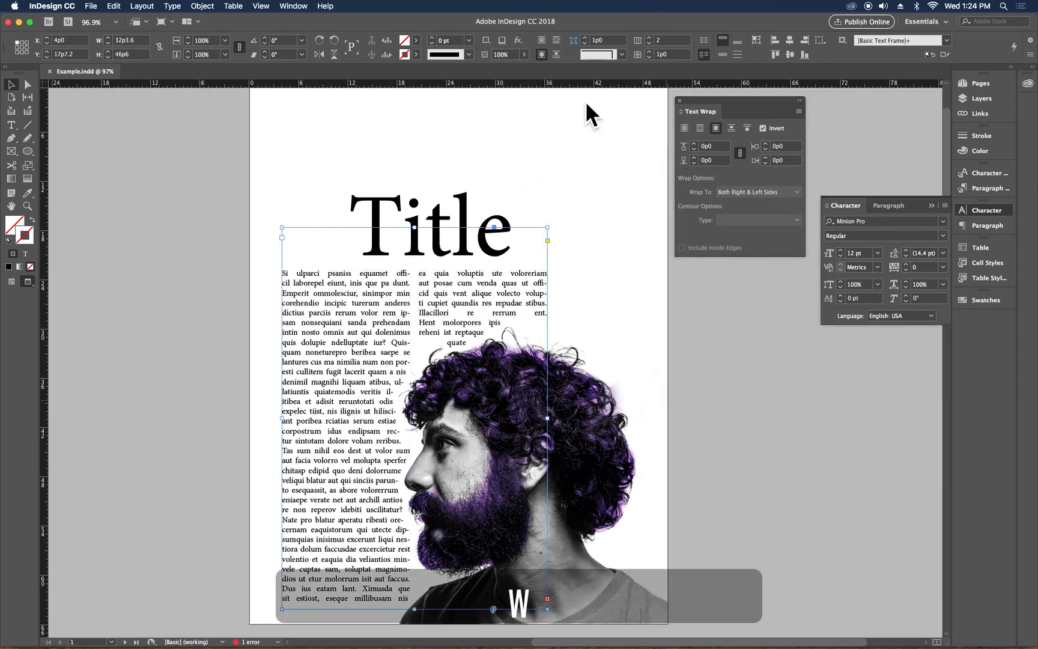
{"action": "left_click", "coordinate": [568, 173]}
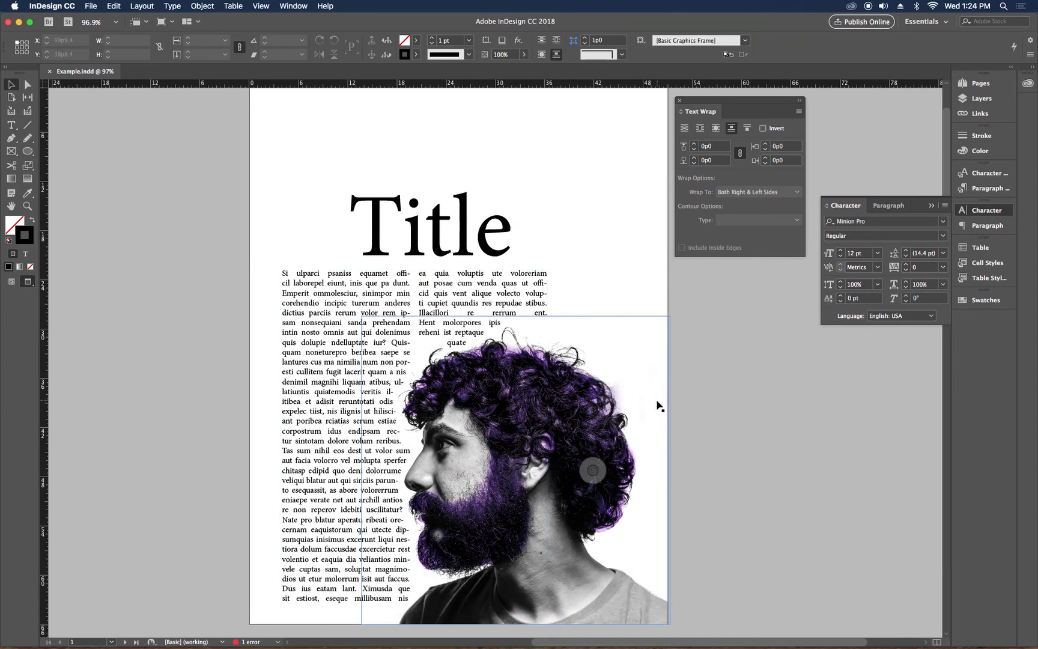
{"action": "key", "text": "w"}
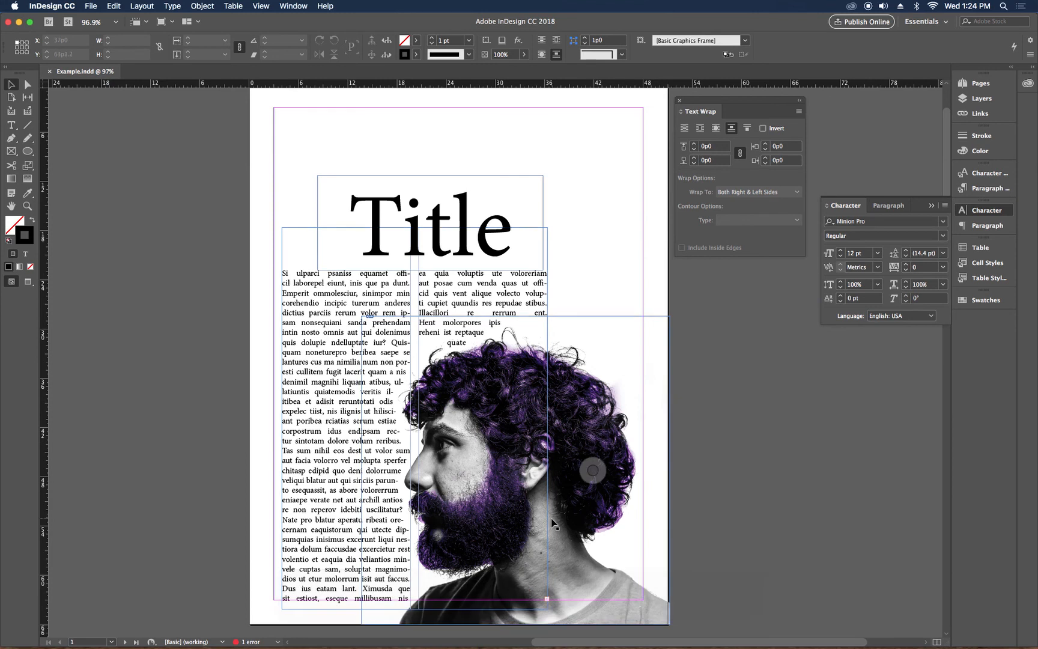
Flow the two-column frame's overset text into a new threaded frame about 11p7 by 22p2, beside the title and above the portrait
{"action": "left_click", "coordinate": [353, 525]}
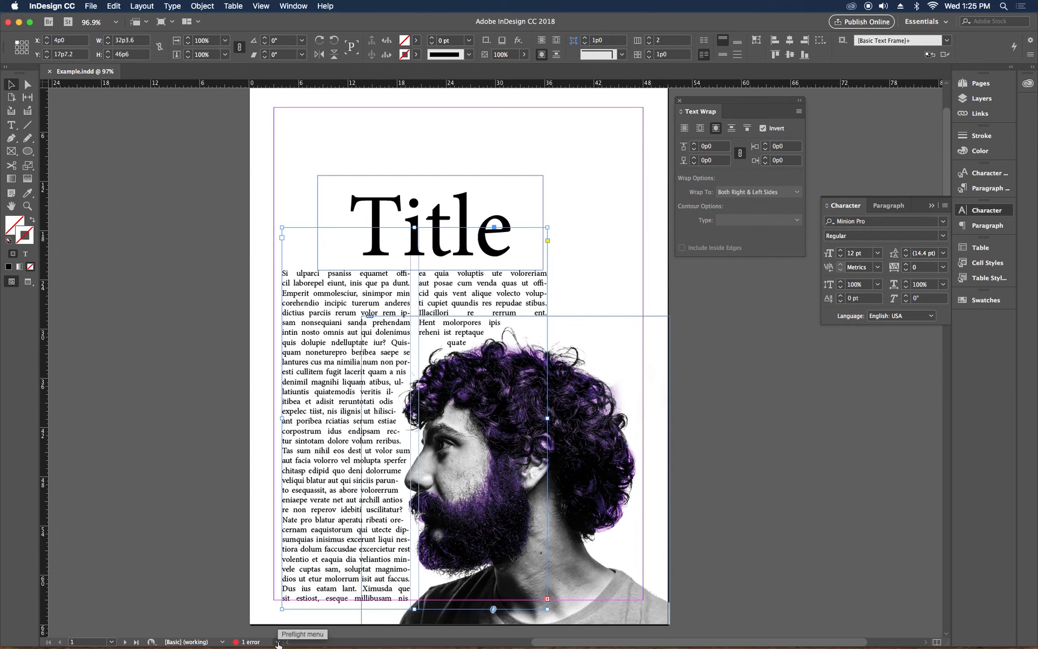
{"action": "left_click", "coordinate": [548, 599]}
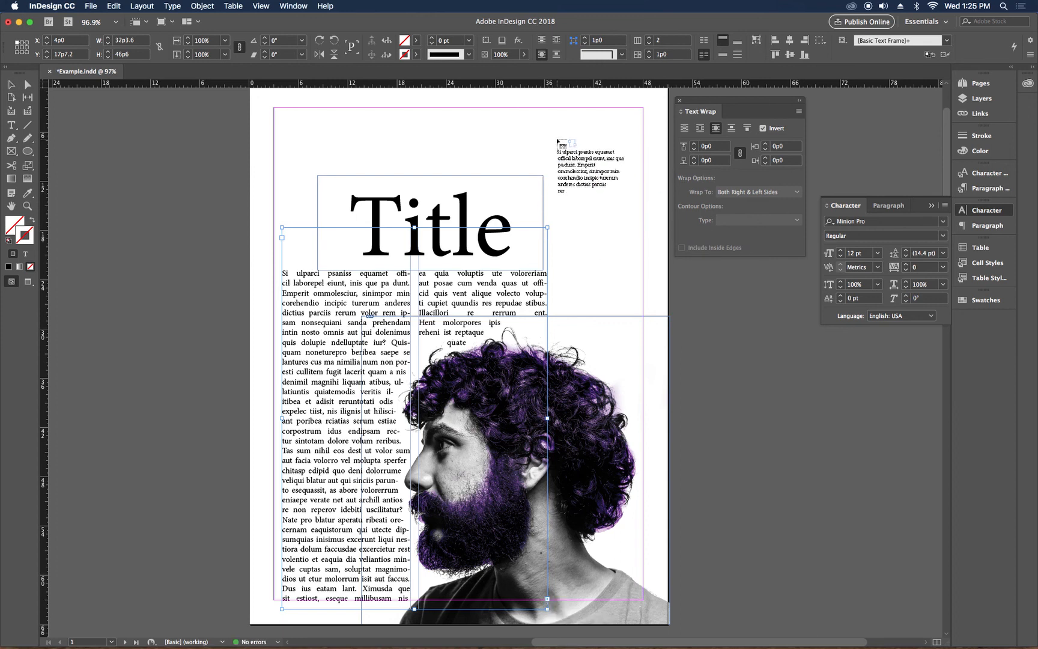
{"action": "left_click_drag", "start_coordinate": [567, 141], "coordinate": [662, 322]}
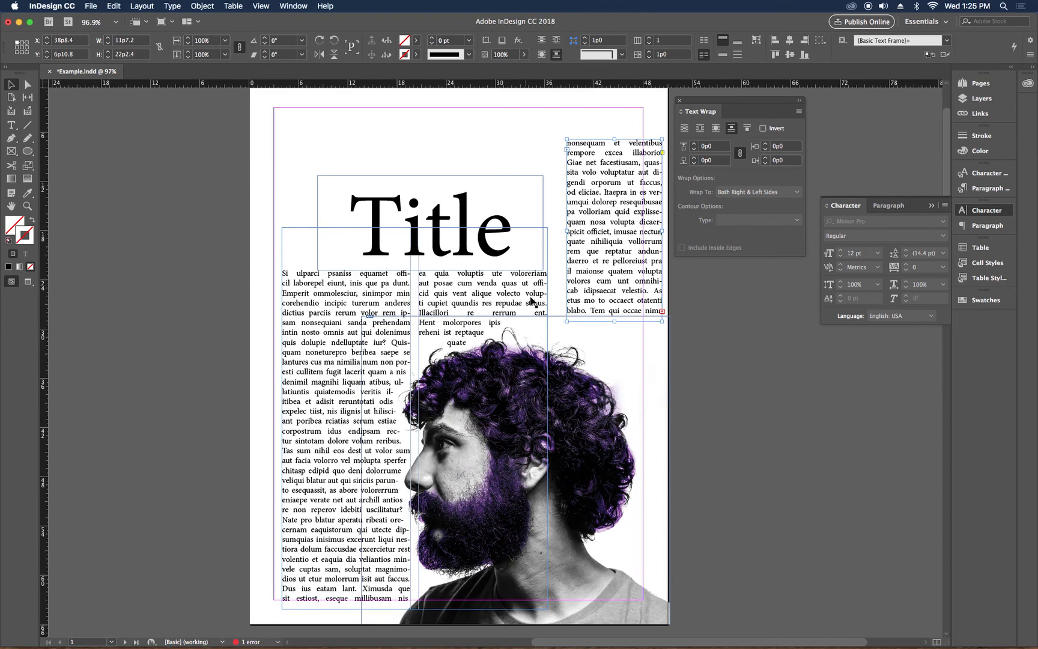
Shorten the two-column text frame from its bottom edge to about 30p7 high
{"action": "left_click", "coordinate": [438, 329]}
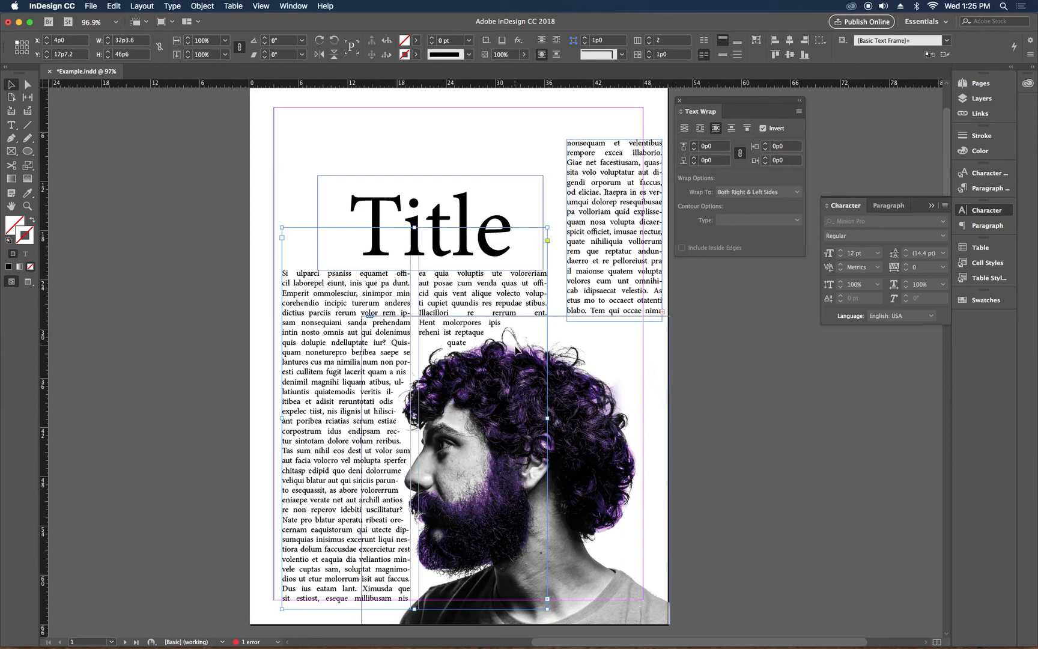
{"action": "left_click_drag", "start_coordinate": [411, 579], "coordinate": [412, 480]}
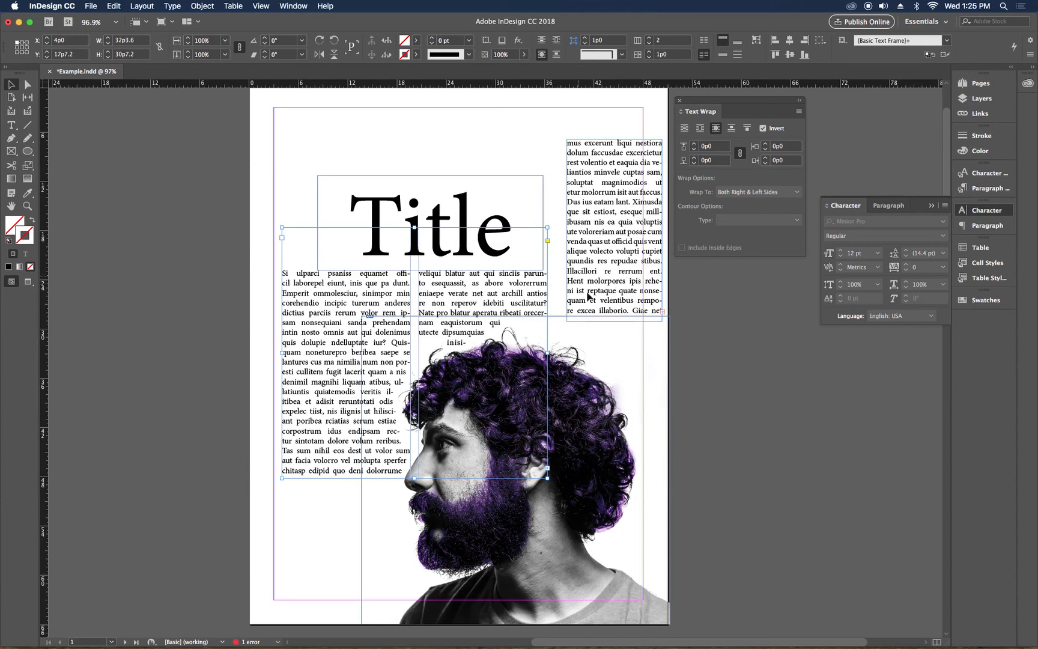
{"action": "left_click", "coordinate": [592, 470]}
Enlarge the threaded text frame beside the title downward and past the page's right edge, to about 27p6 wide and 60p5 high
{"action": "left_click", "coordinate": [628, 264]}
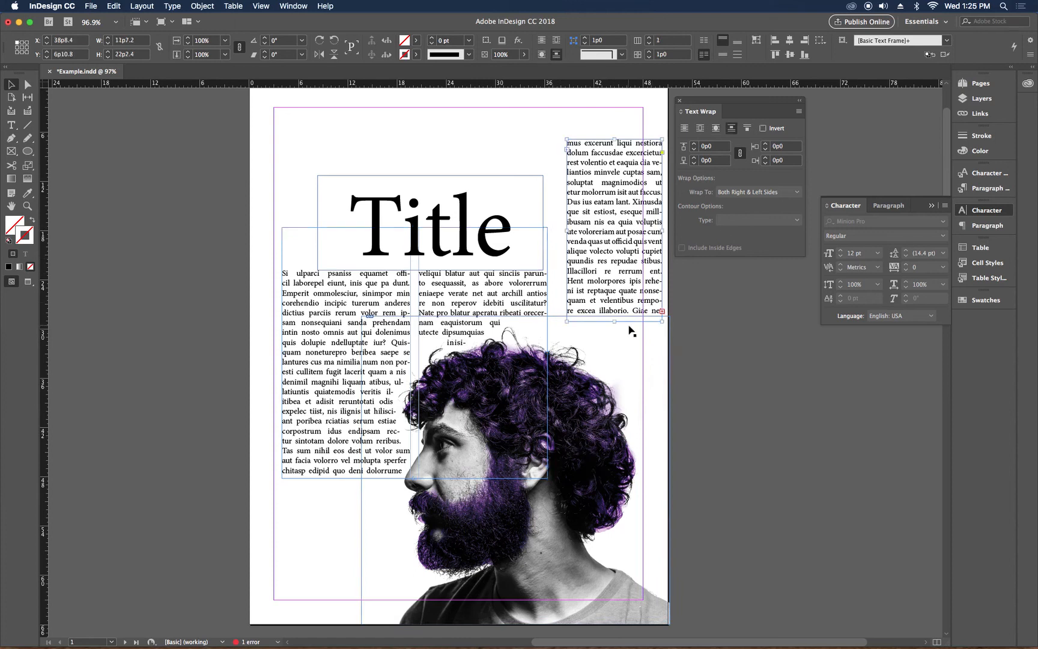
{"action": "left_click_drag", "start_coordinate": [614, 321], "coordinate": [614, 634]}
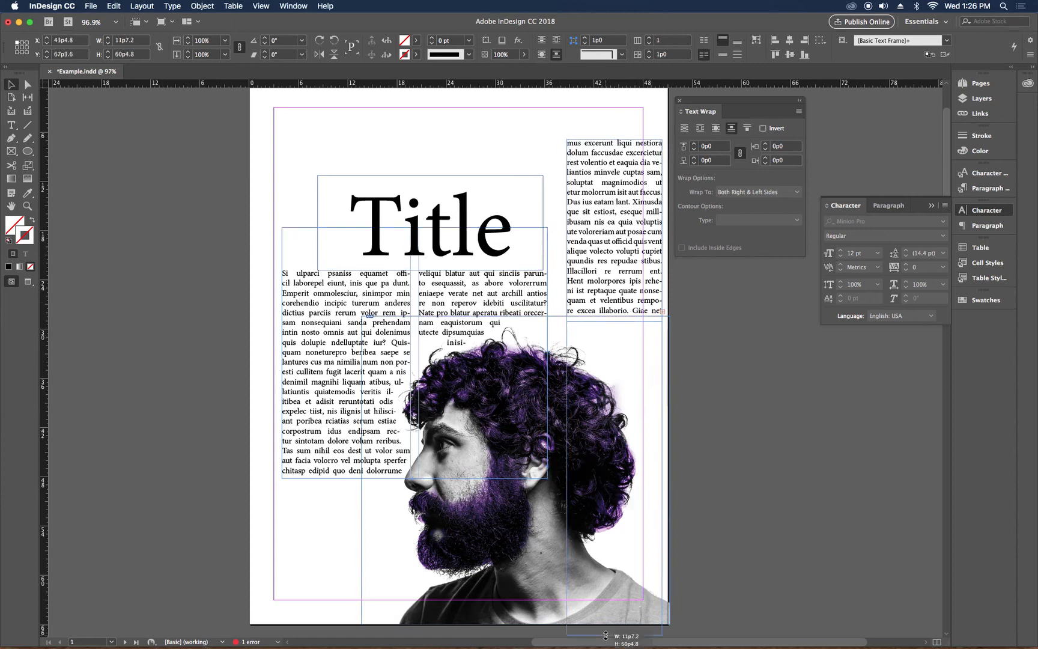
{"action": "left_click_drag", "start_coordinate": [662, 387], "coordinate": [792, 379]}
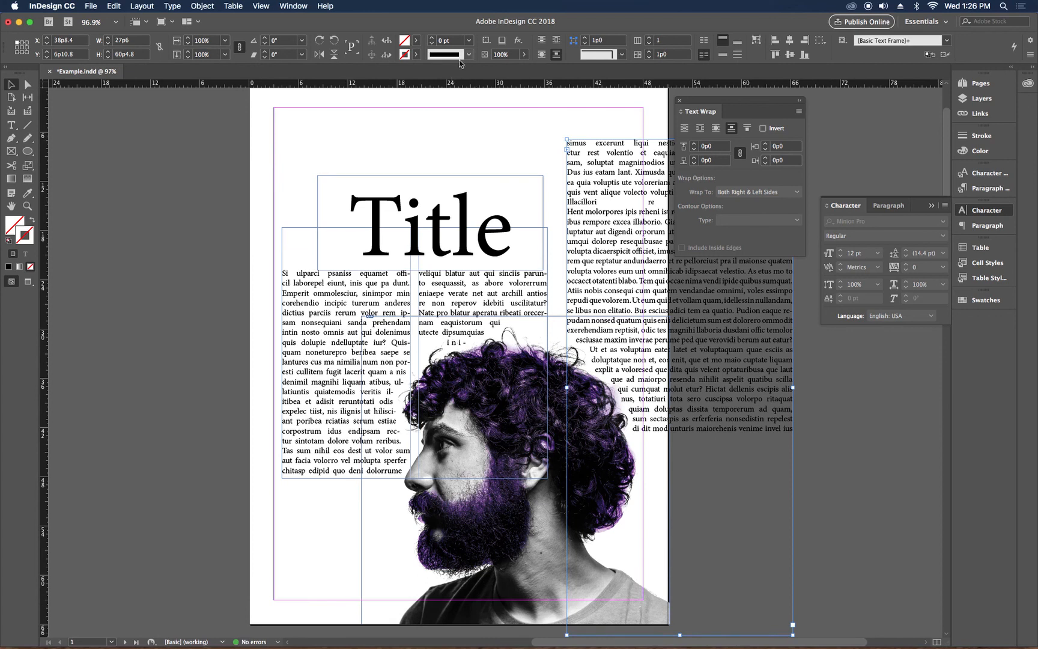
Show the text threads linking the two text frames
{"action": "left_click", "coordinate": [293, 6]}
{"action": "mouse_move", "coordinate": [256, 5]}
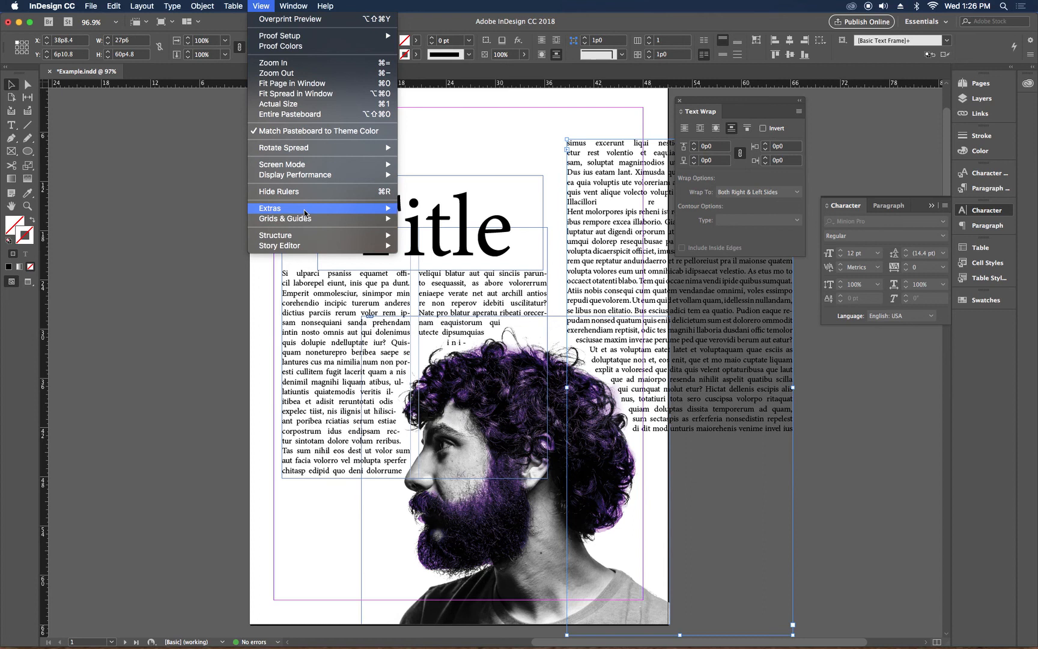
{"action": "mouse_move", "coordinate": [306, 210]}
{"action": "left_click", "coordinate": [440, 220]}
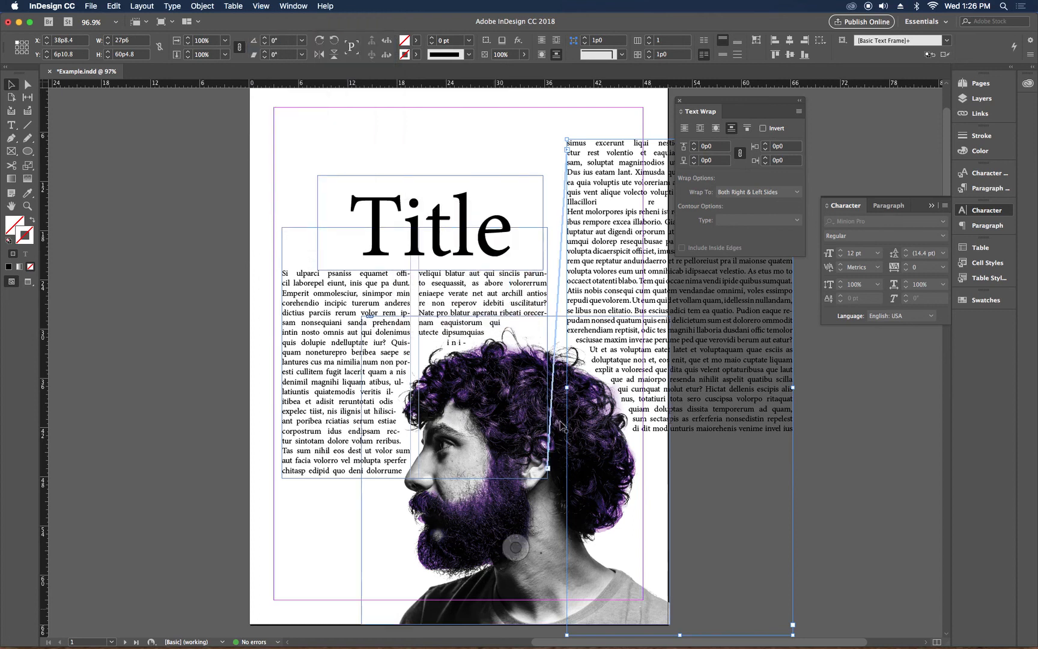
Move the two-column text frame partly off the page's left edge to about X -22p1, Y 12p1, and select the threaded frame
{"action": "scroll", "coordinate": [603, 186], "scroll_direction": "up", "scroll_amount": 1}
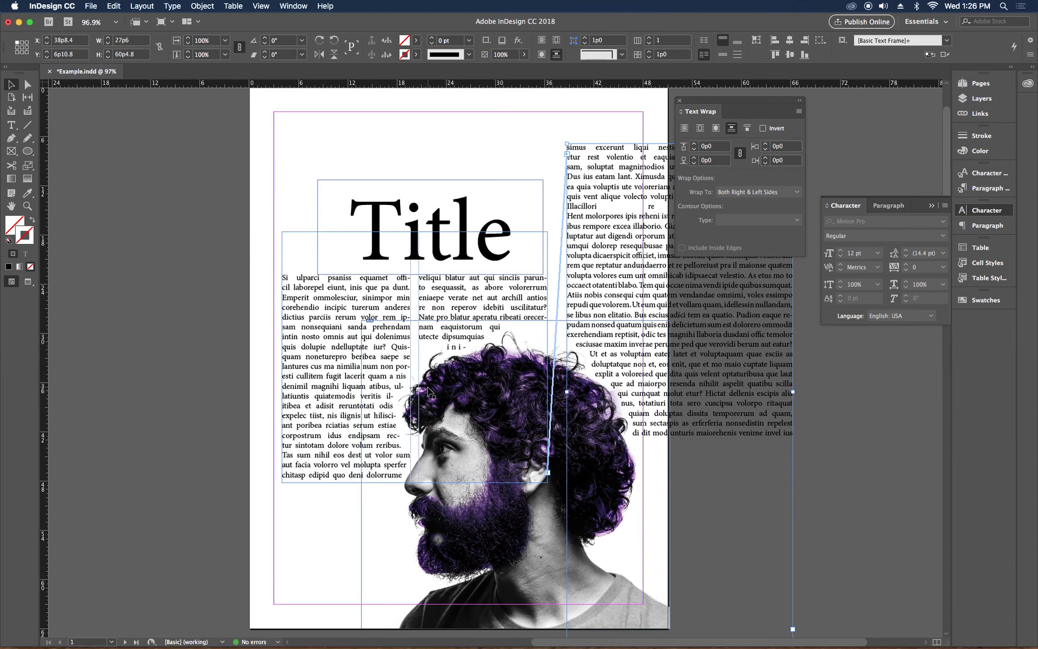
{"action": "left_click_drag", "start_coordinate": [405, 320], "coordinate": [223, 270]}
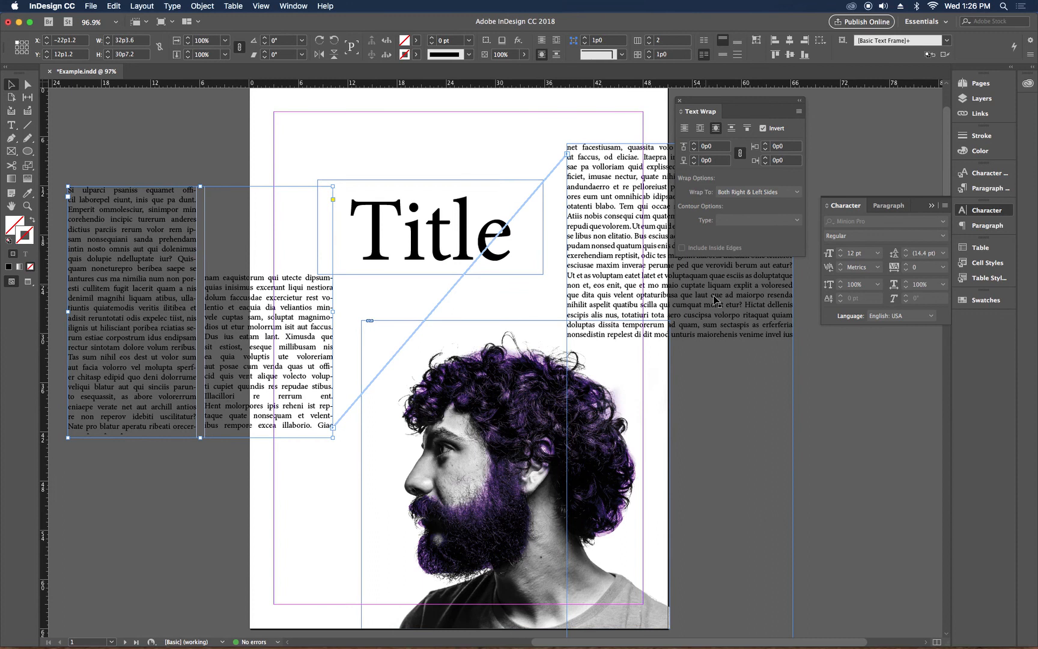
{"action": "left_click", "coordinate": [745, 585]}
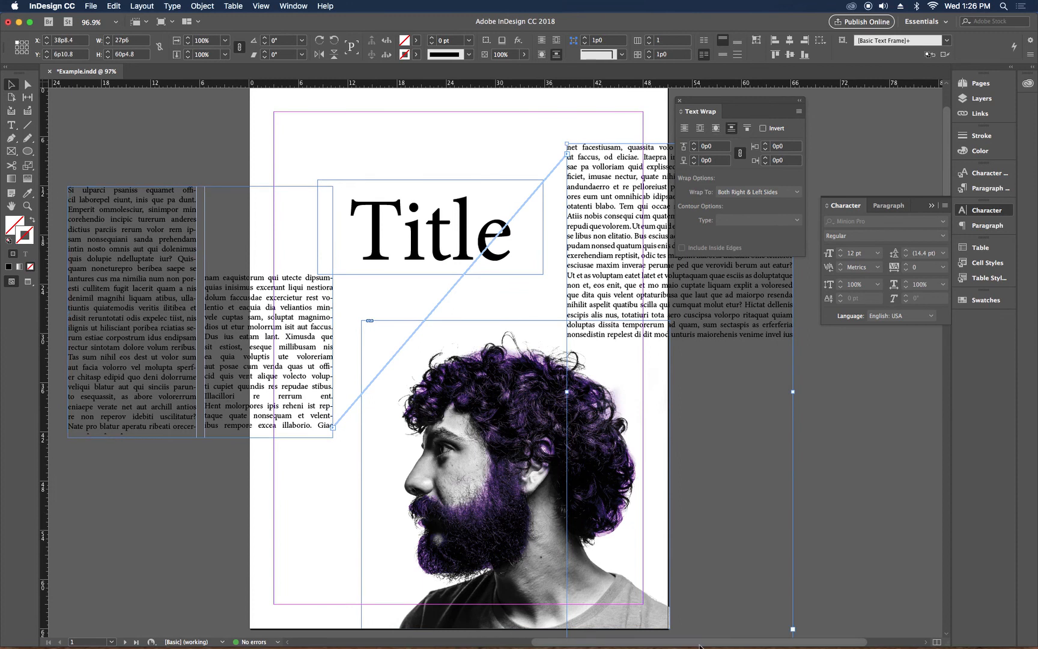
Shorten the threaded text frame at the page's right edge from its bottom to about 25p6 high
{"action": "scroll", "coordinate": [705, 575], "scroll_direction": "down", "scroll_amount": 3}
{"action": "left_click_drag", "start_coordinate": [679, 561], "coordinate": [680, 284]}
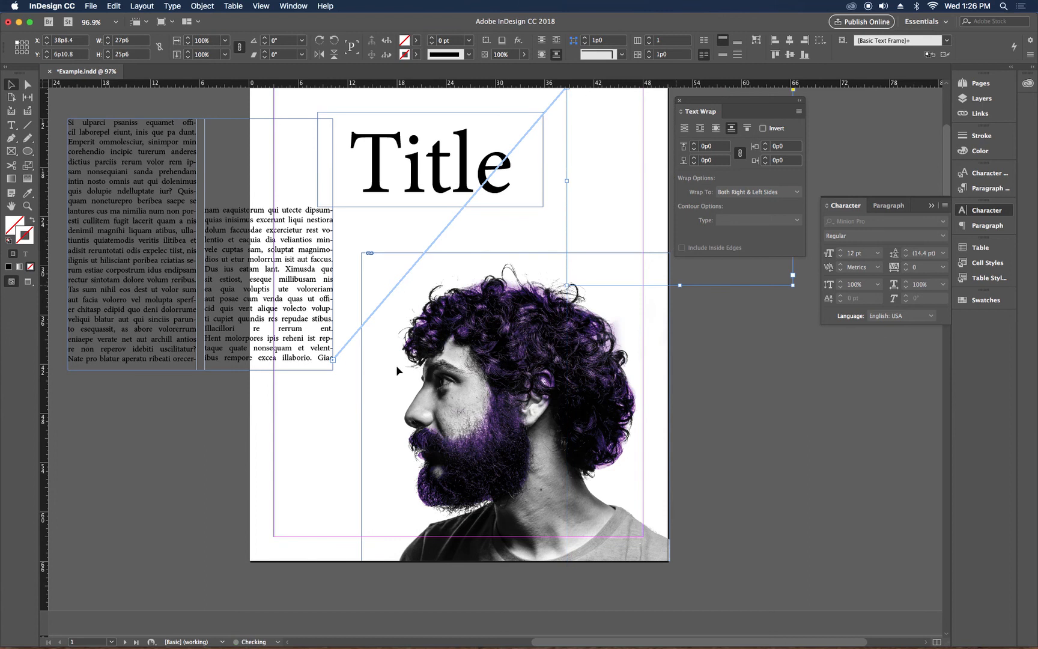
Thread a new text frame about 16p6 wide and 19p1 high below the title, between the two linked frames
{"action": "left_click", "coordinate": [334, 360]}
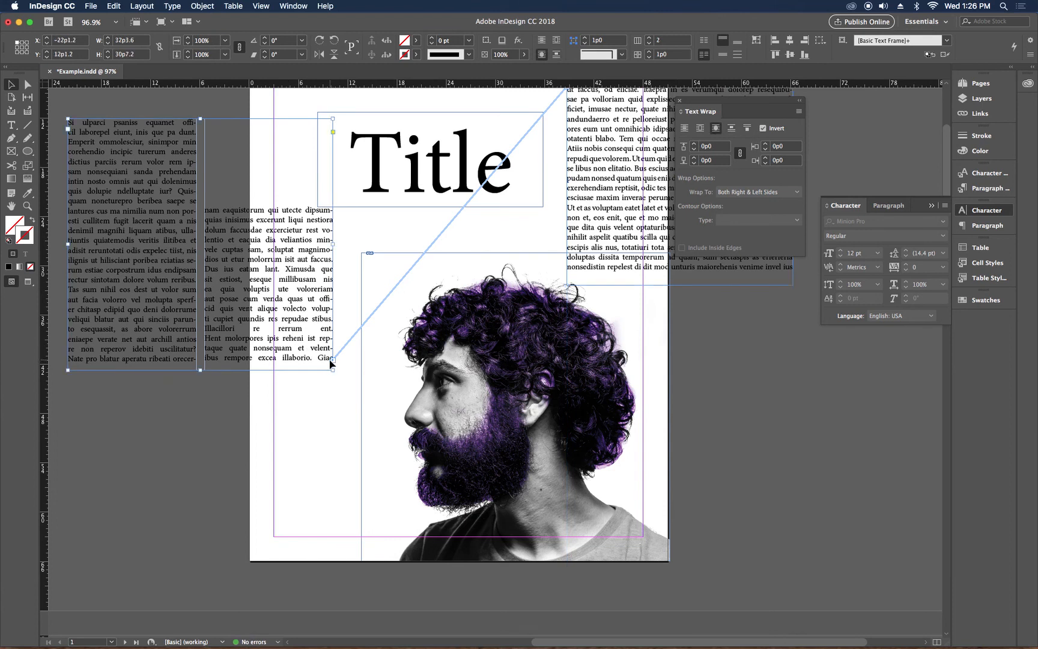
{"action": "left_click", "coordinate": [333, 359]}
{"action": "left_click_drag", "start_coordinate": [367, 201], "coordinate": [502, 357]}
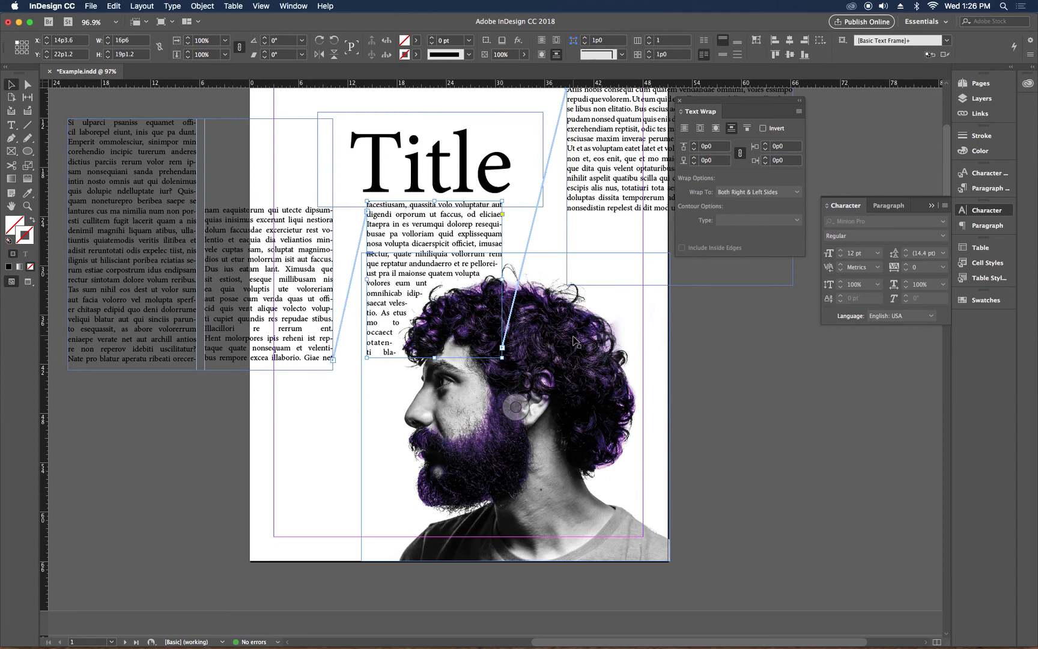
Break the text thread between the new frame below the title and the frame at the page's right edge
{"action": "scroll", "coordinate": [574, 343], "scroll_direction": "up", "scroll_amount": 1}
{"action": "scroll", "coordinate": [574, 342], "scroll_direction": "up", "scroll_amount": 2}
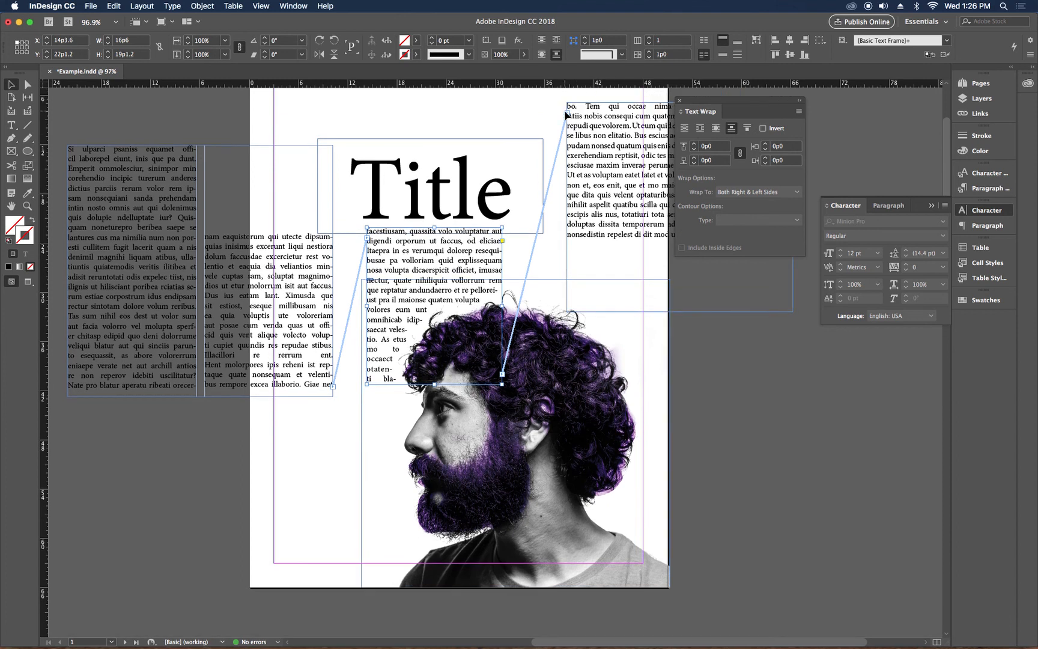
{"action": "left_click", "coordinate": [568, 116]}
{"action": "left_click", "coordinate": [567, 117]}
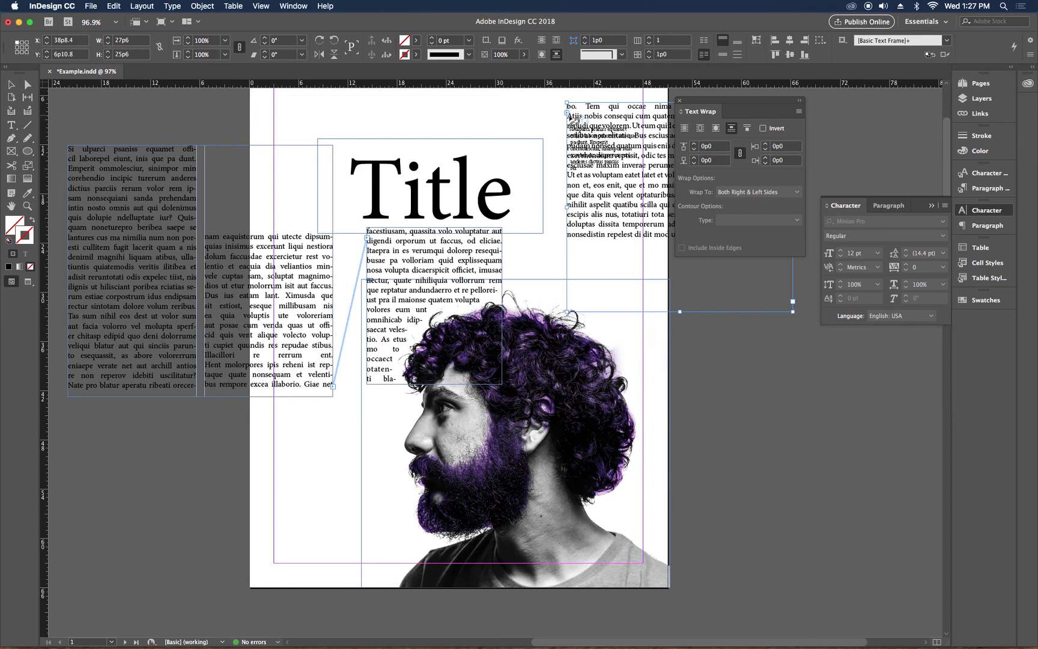
{"action": "key", "text": "cmd+z"}
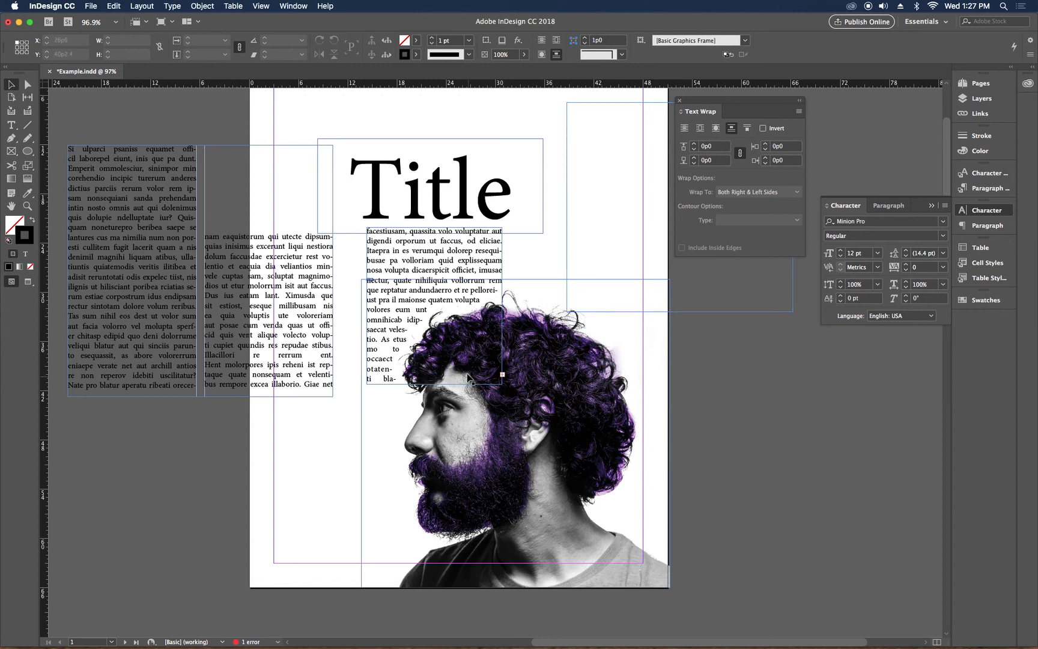
Thread the overset text from the frame below the title into the empty frame at the page's right edge
{"action": "left_click", "coordinate": [503, 376]}
{"action": "left_click", "coordinate": [589, 135]}
{"action": "left_click", "coordinate": [582, 121]}
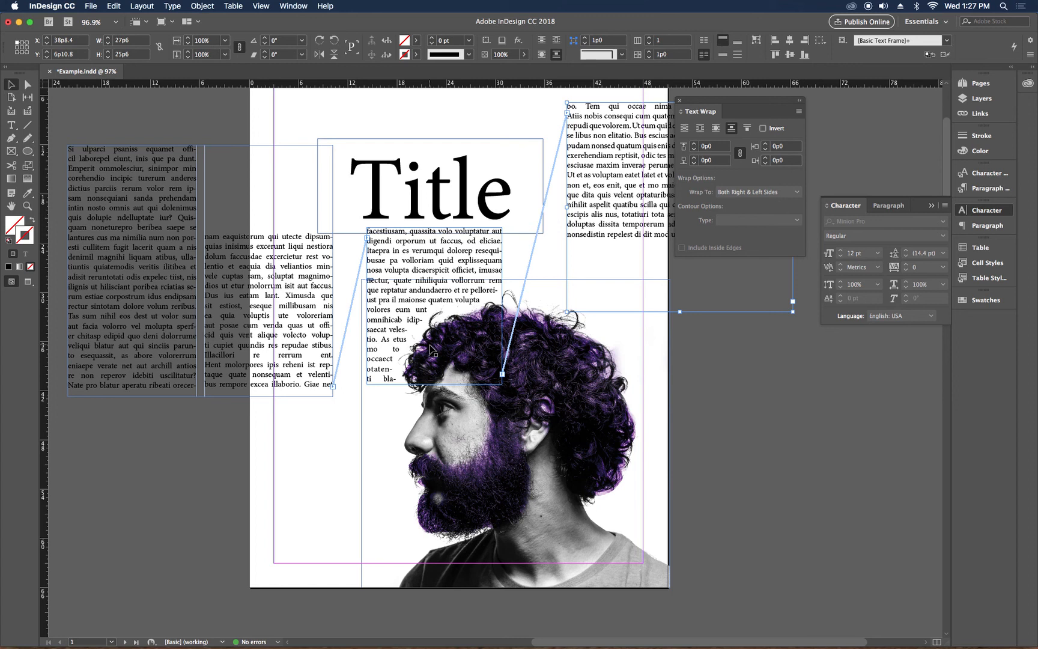
{"action": "mouse_move", "coordinate": [235, 646]}
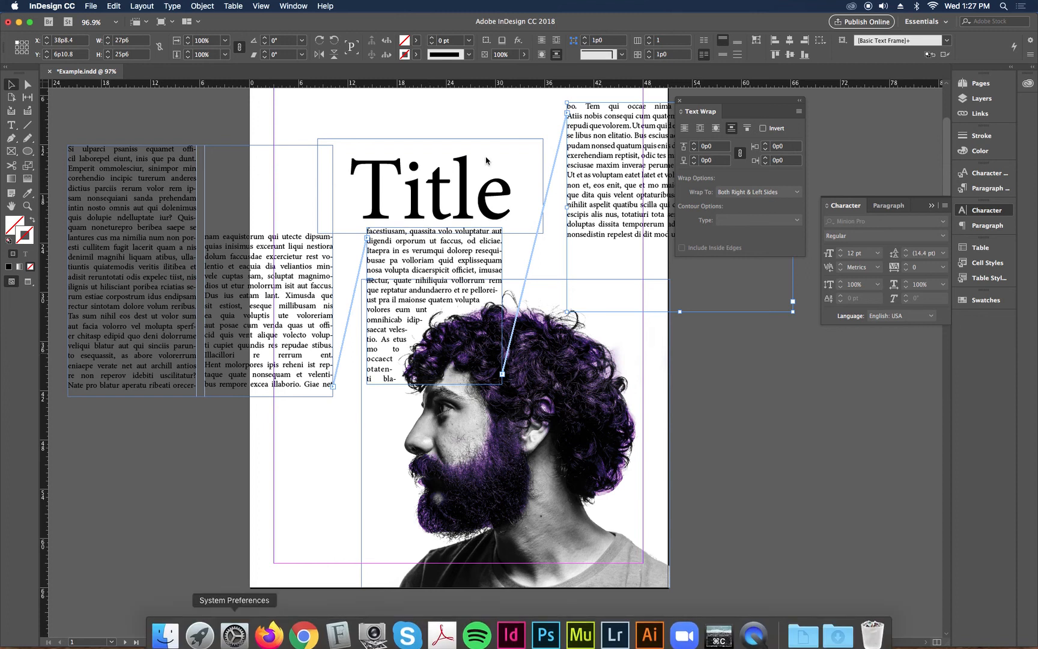